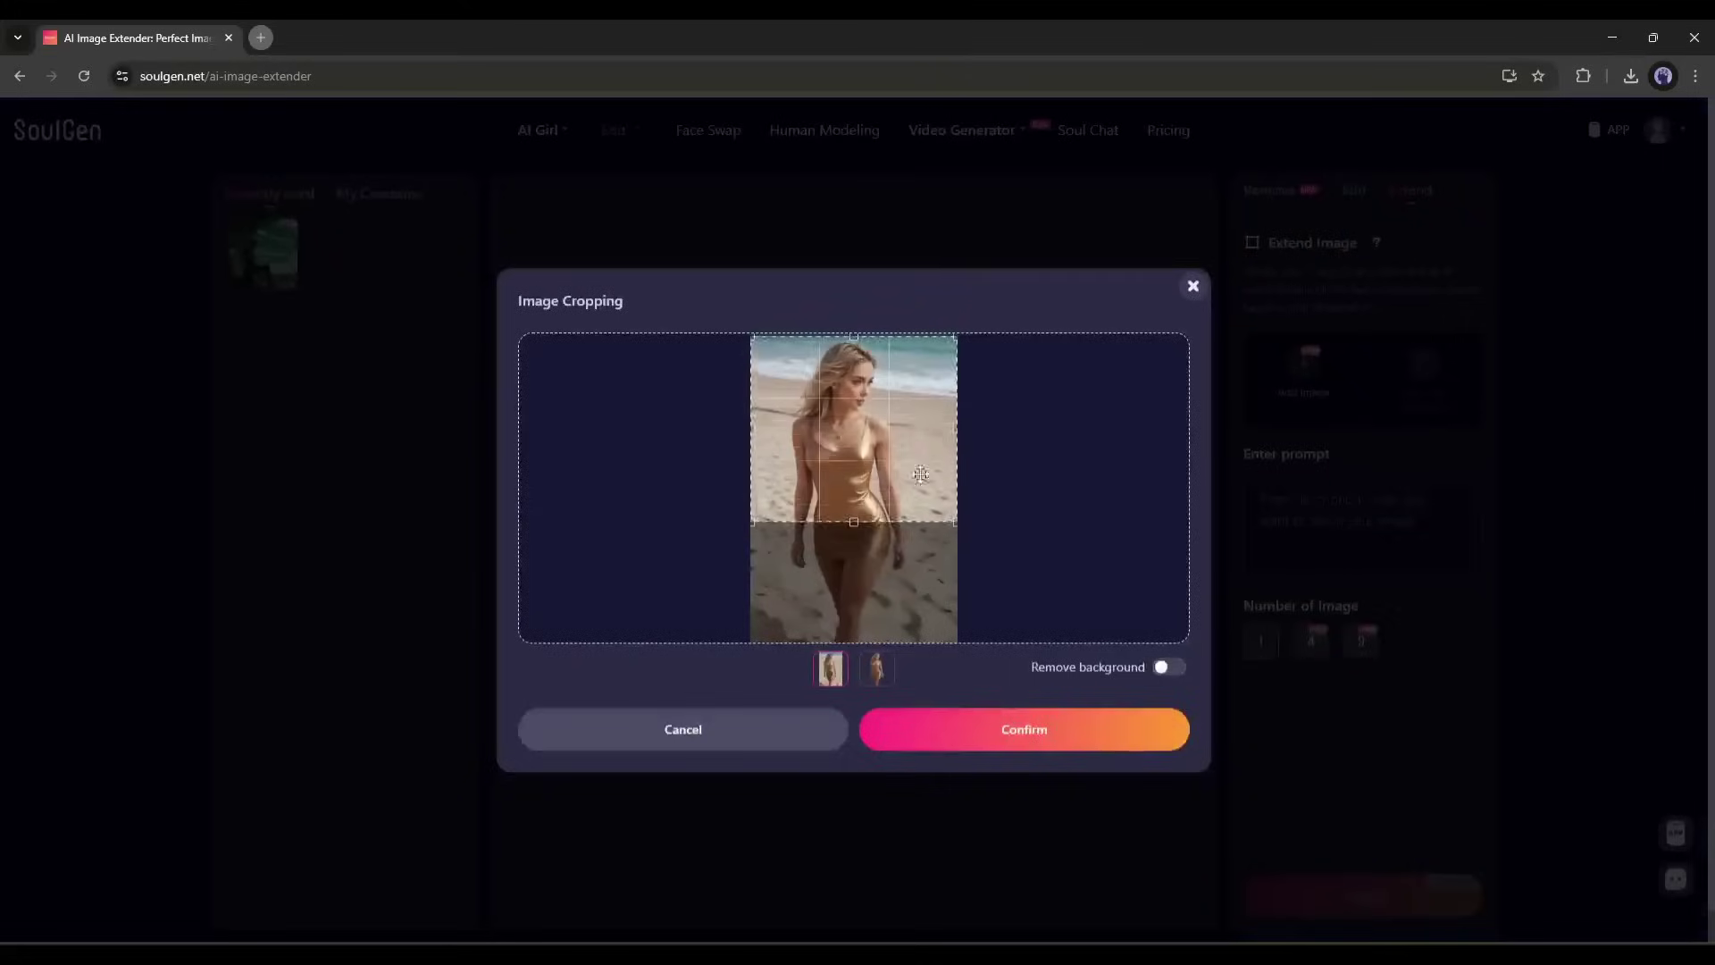
Step: Confirm the crop of the uploaded beach photo in the Image Cropping dialog
click(1024, 729)
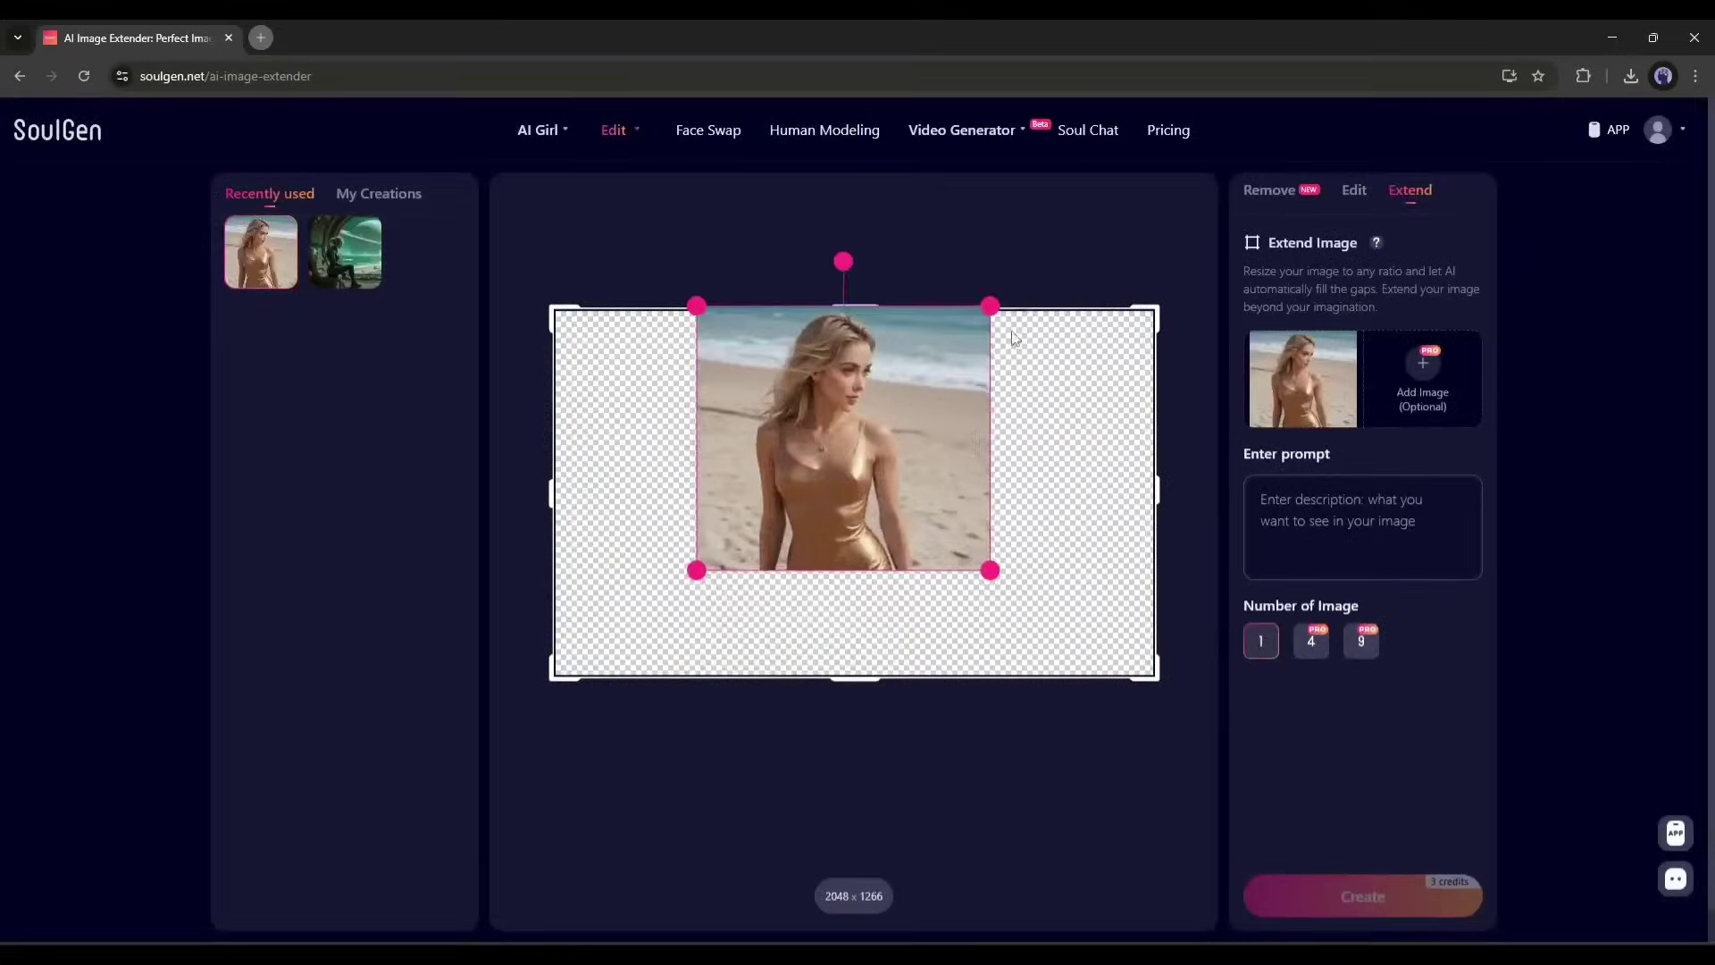
Step: Extend the beach photo with the prompt 'The woman walking' and accept the content warning
click(1362, 535)
text(The woman wal)
click(1402, 884)
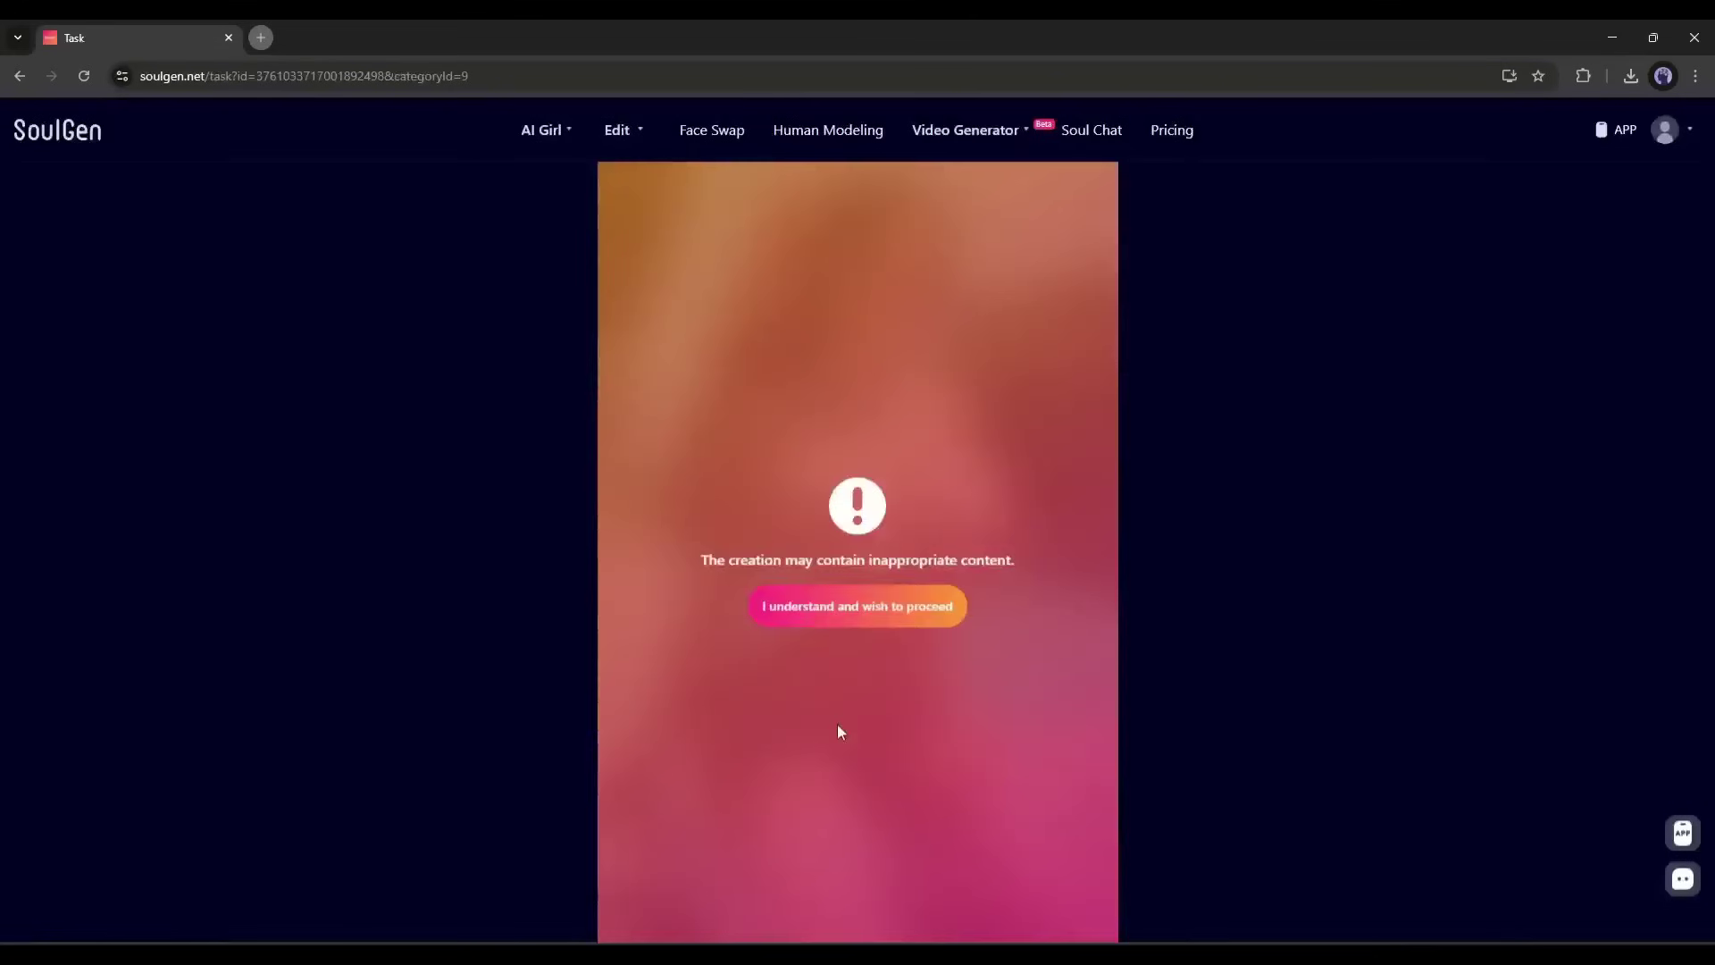
click(856, 606)
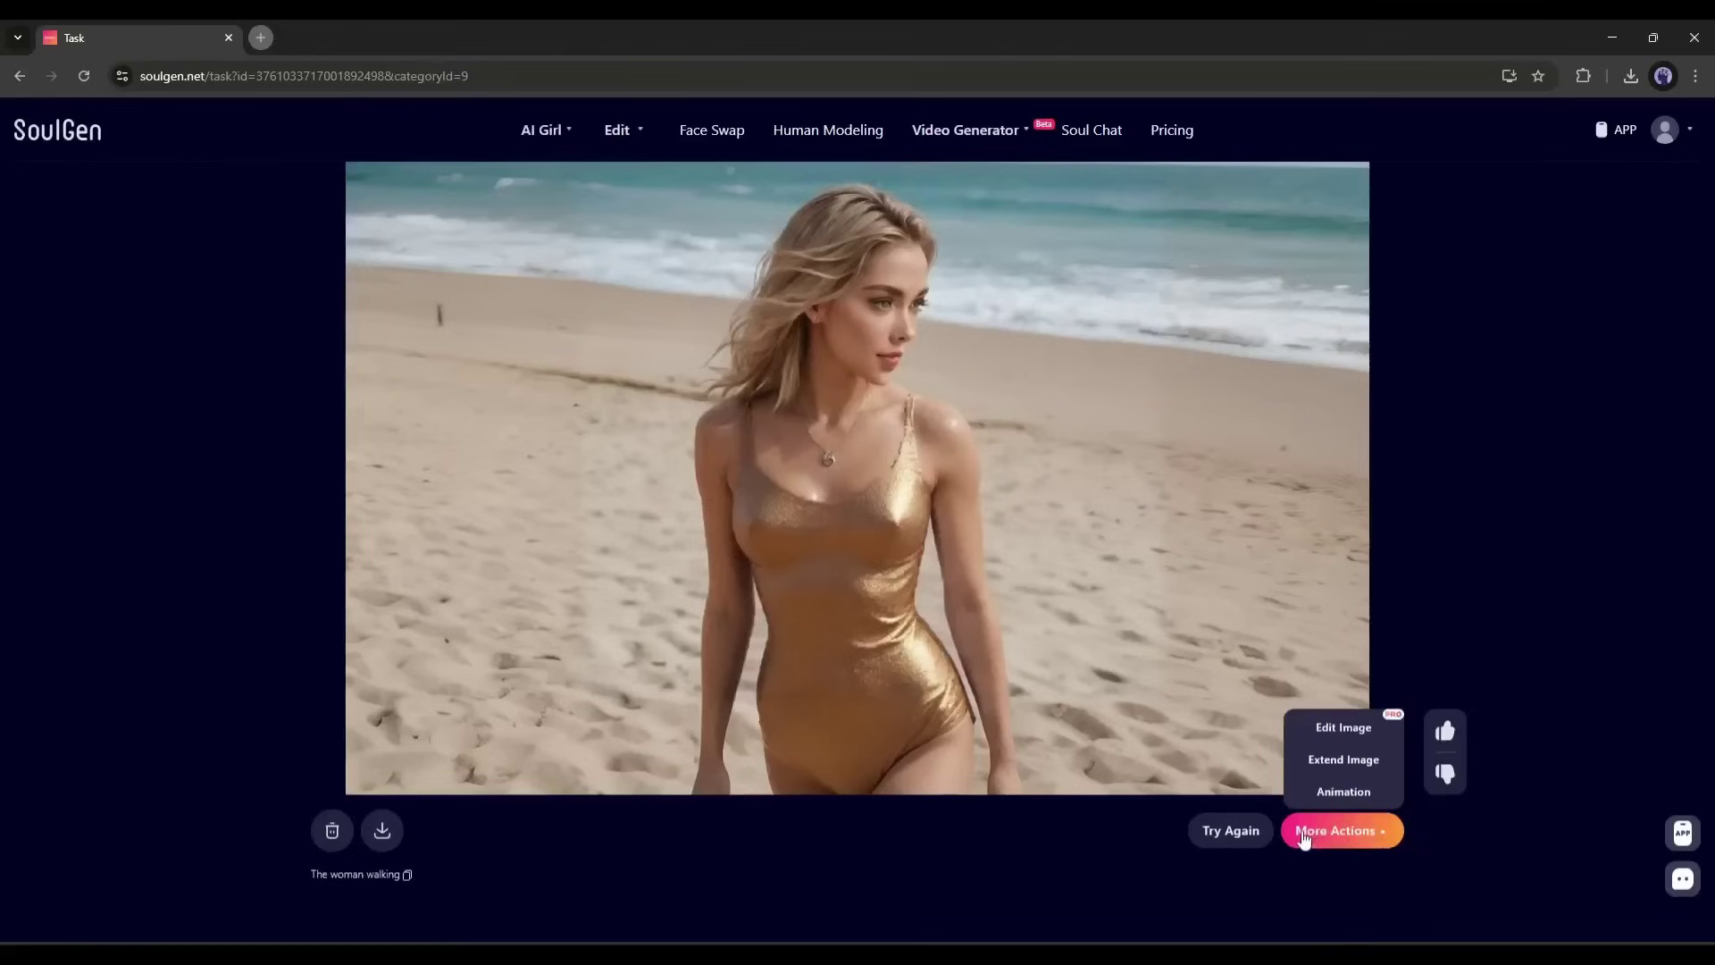
Step: Open Video Generator, browse Image to Video, Video Extend and Text to Video, then begin a key frame upload
mouse_move(929, 134)
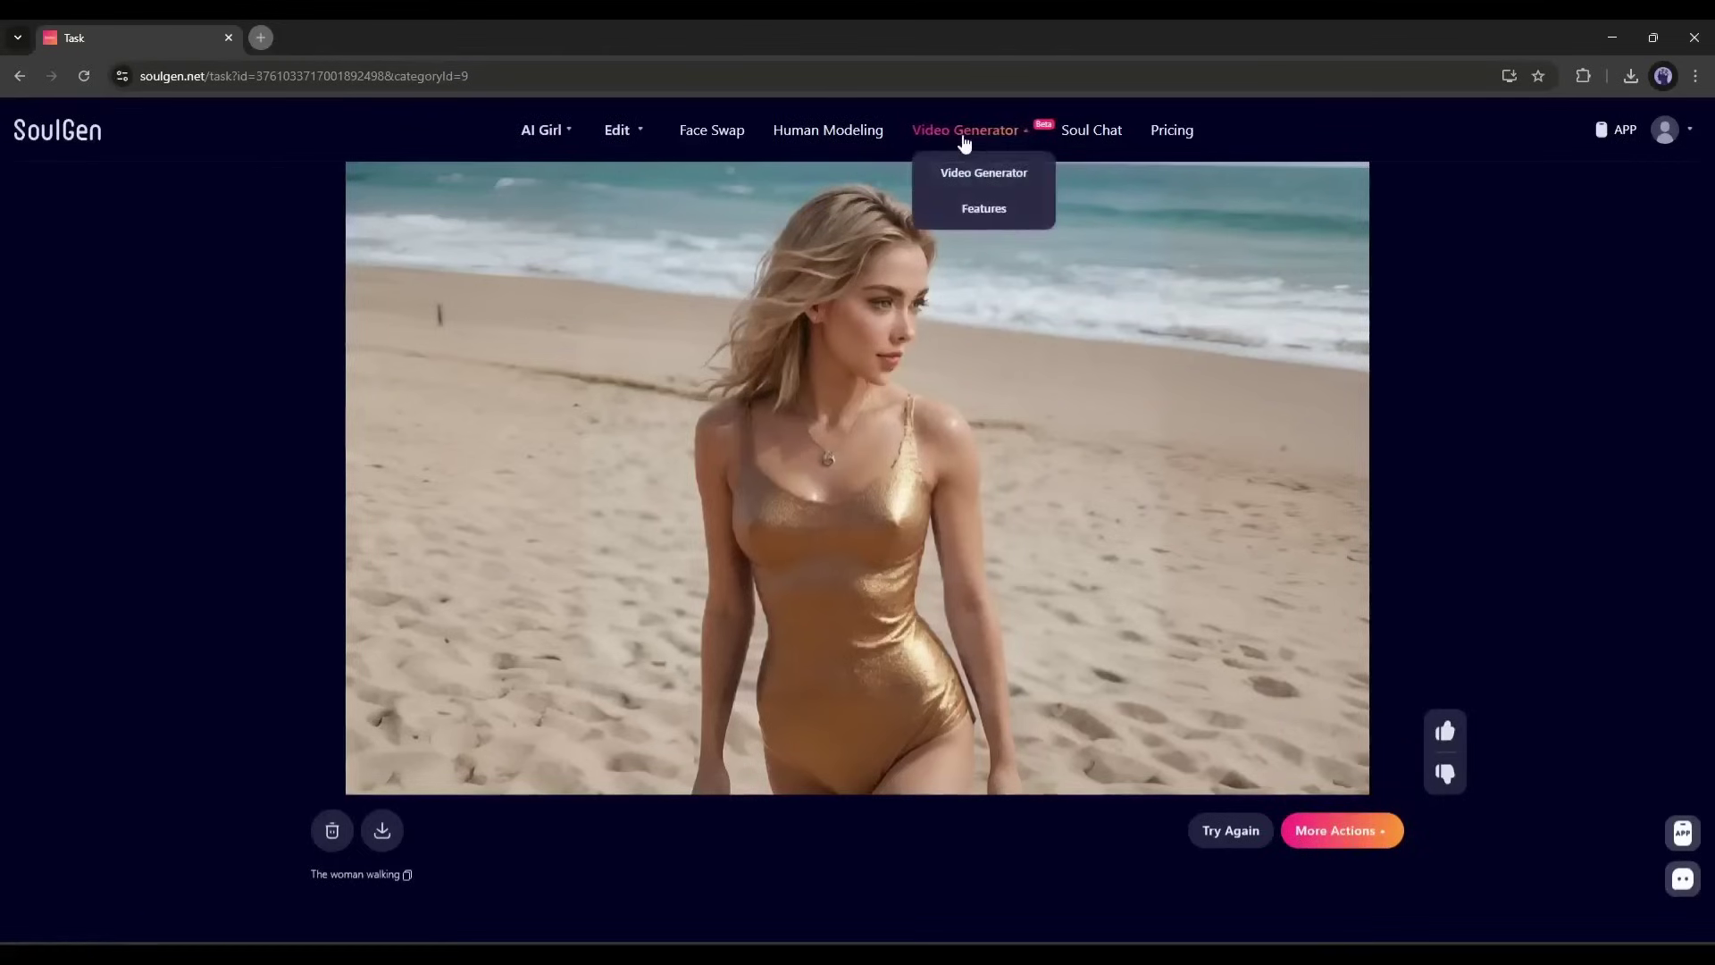
click(965, 145)
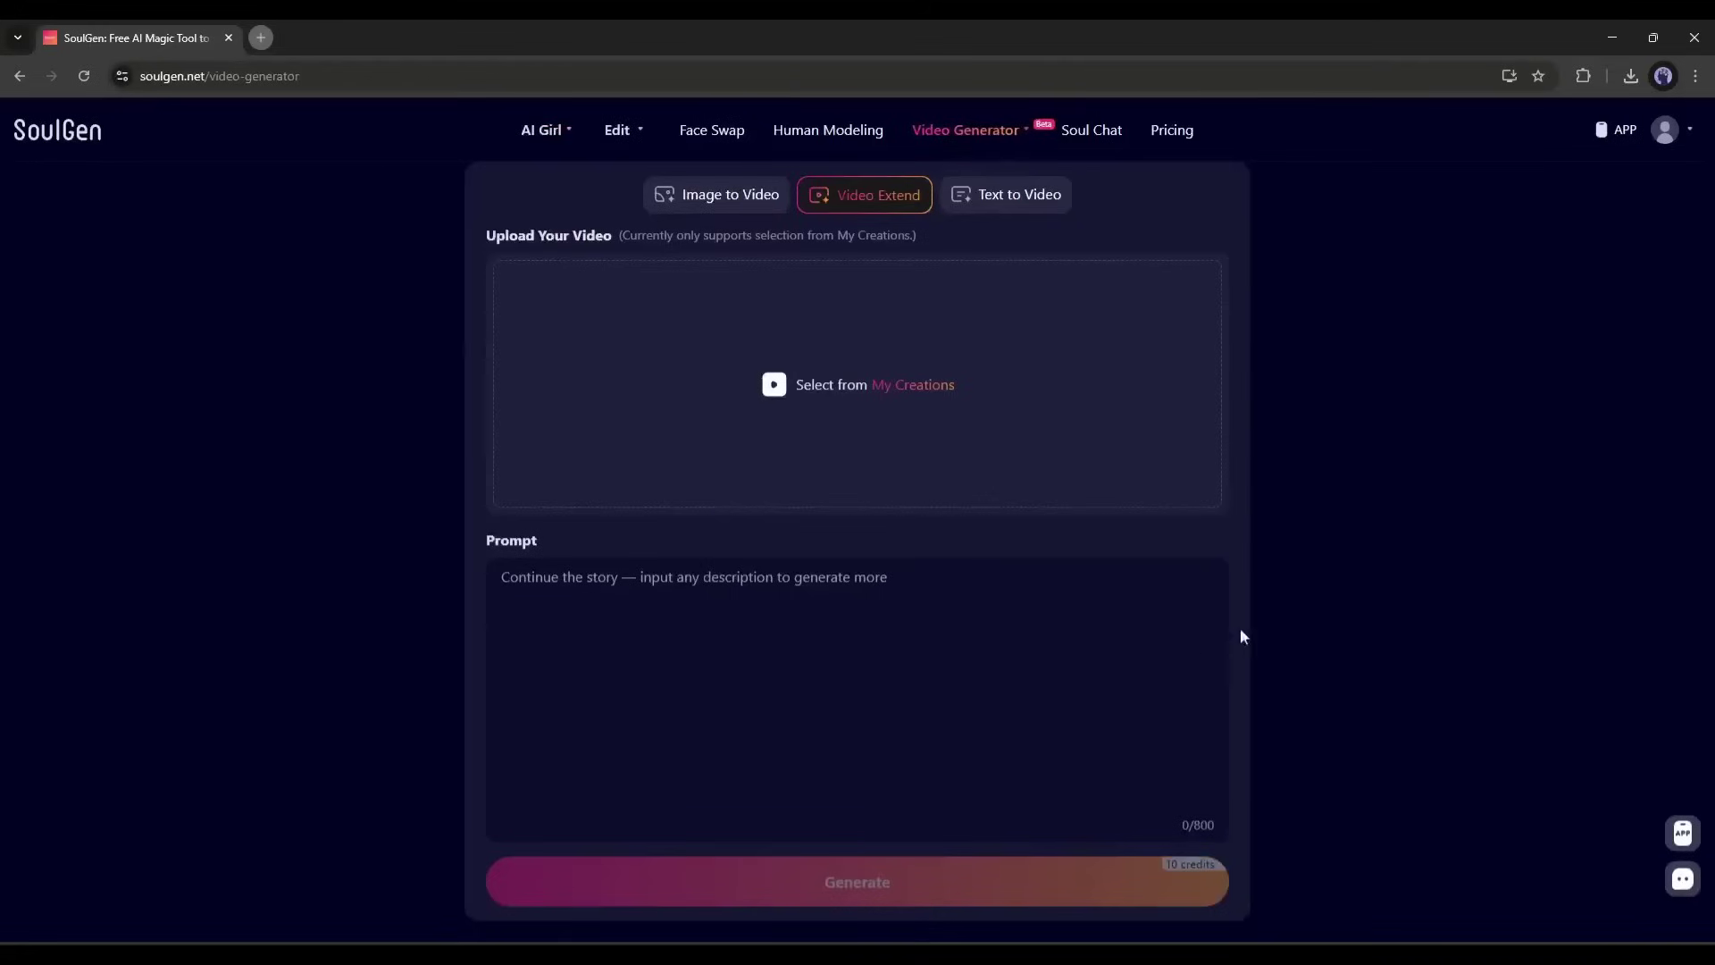
click(702, 203)
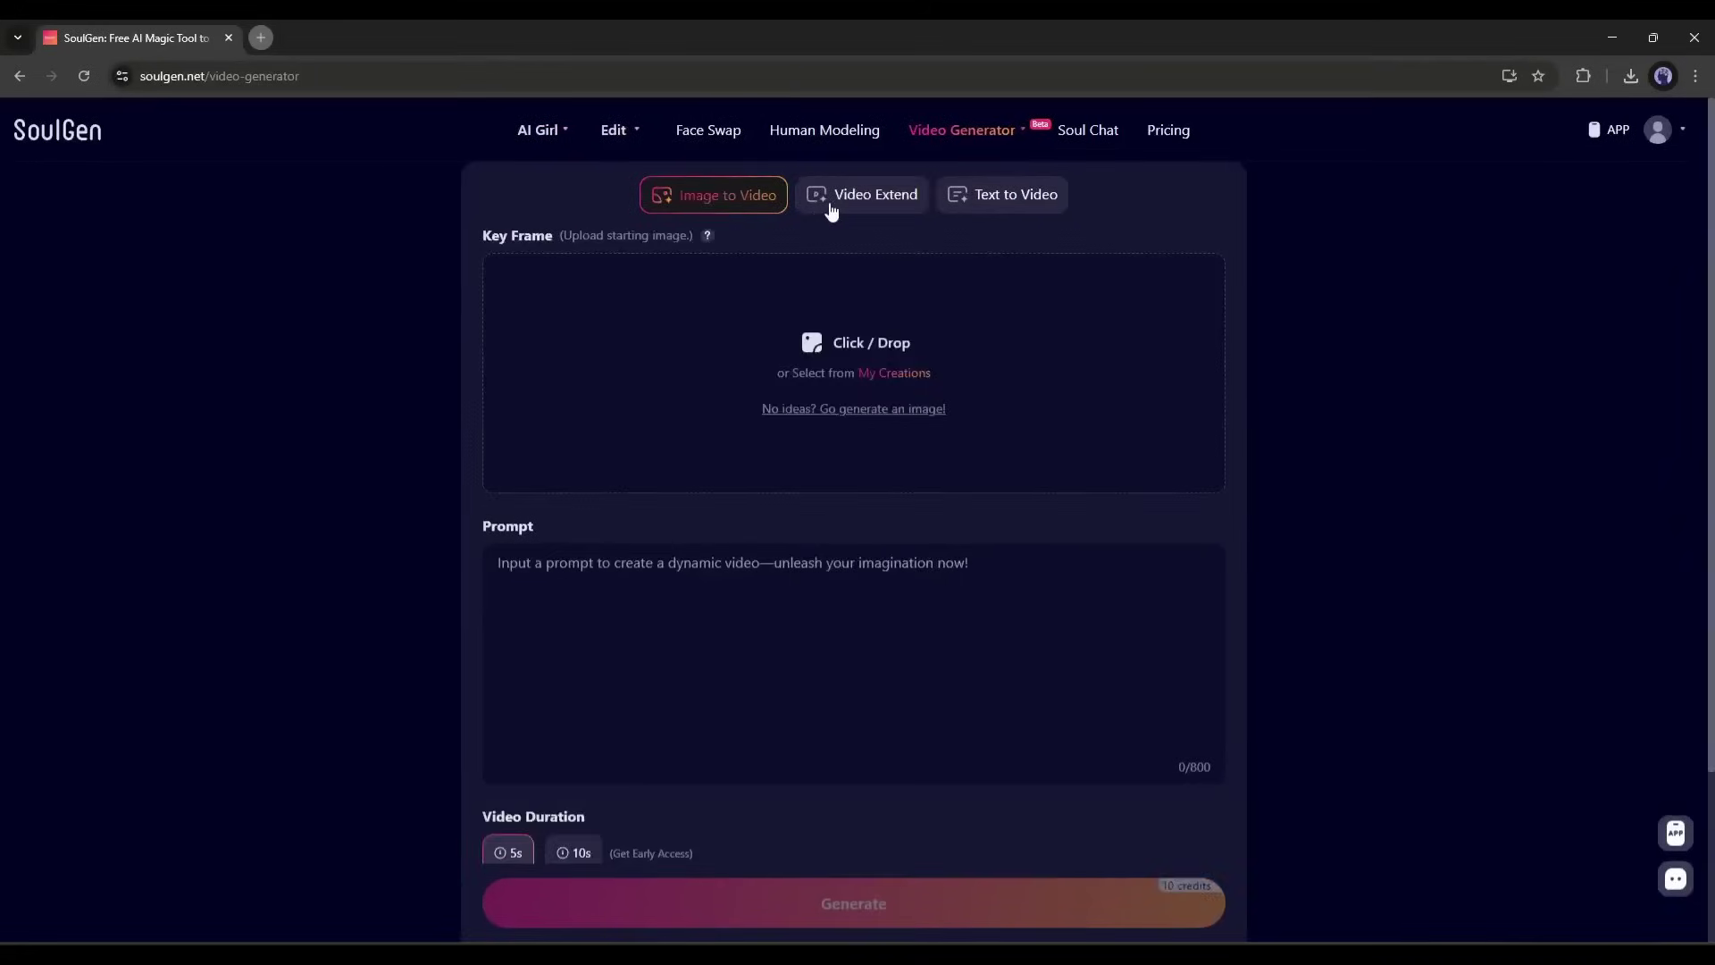
click(832, 210)
click(1027, 214)
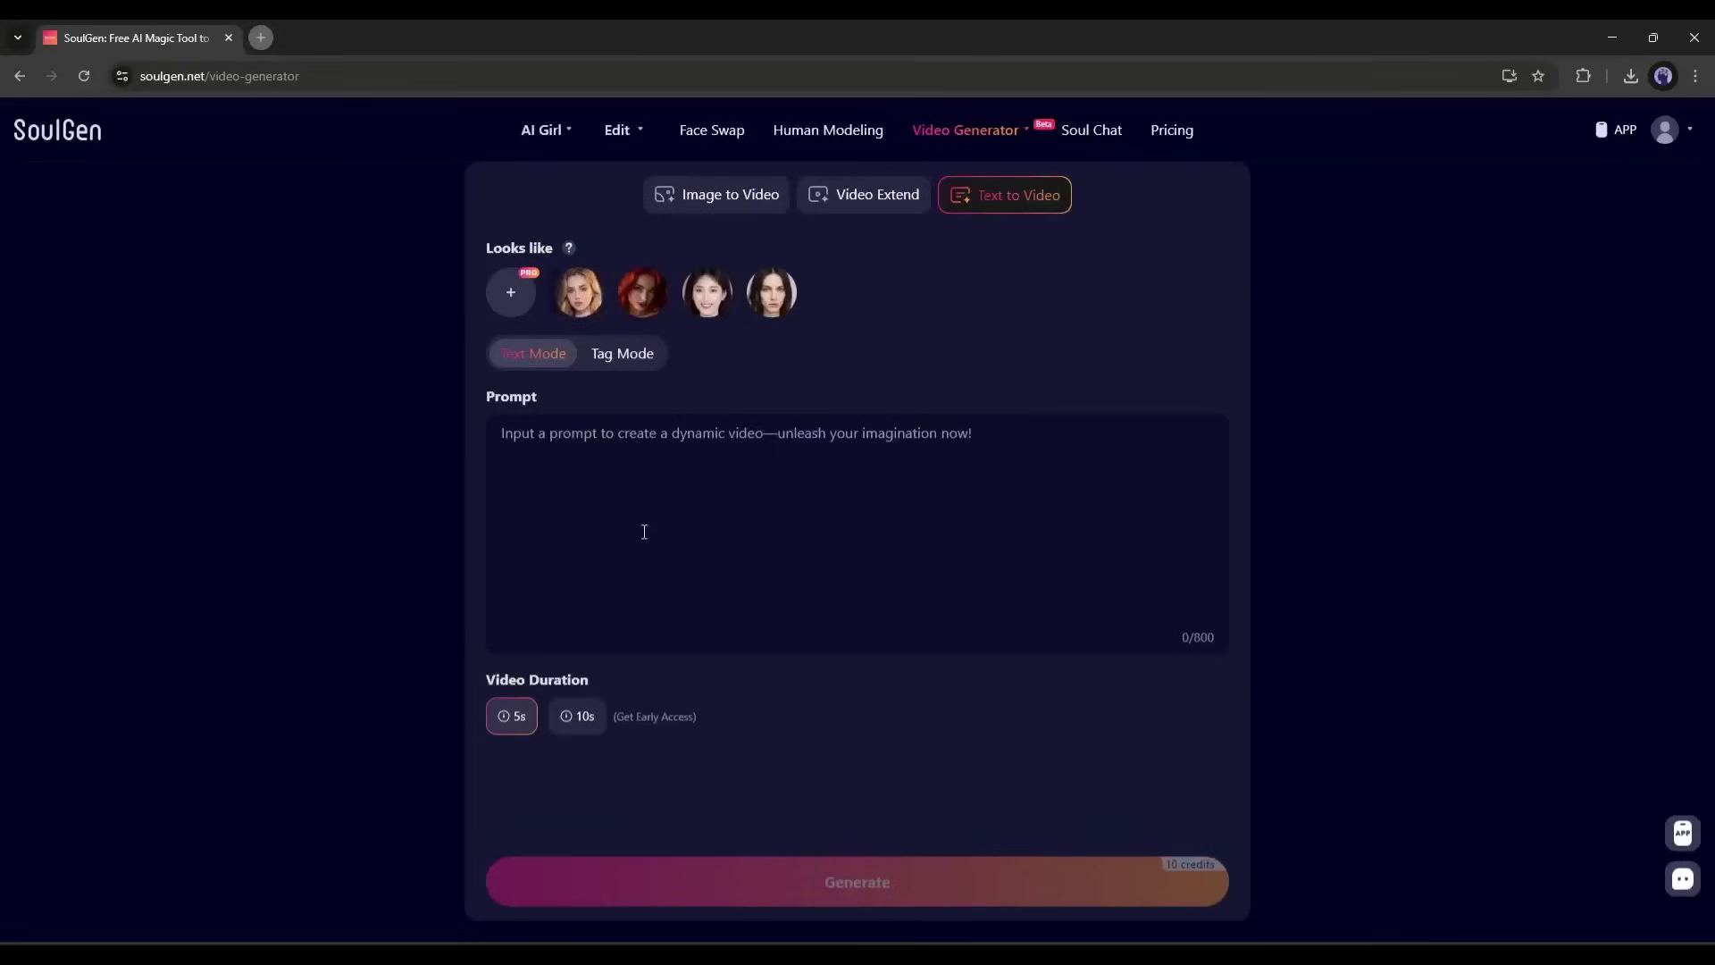
click(704, 207)
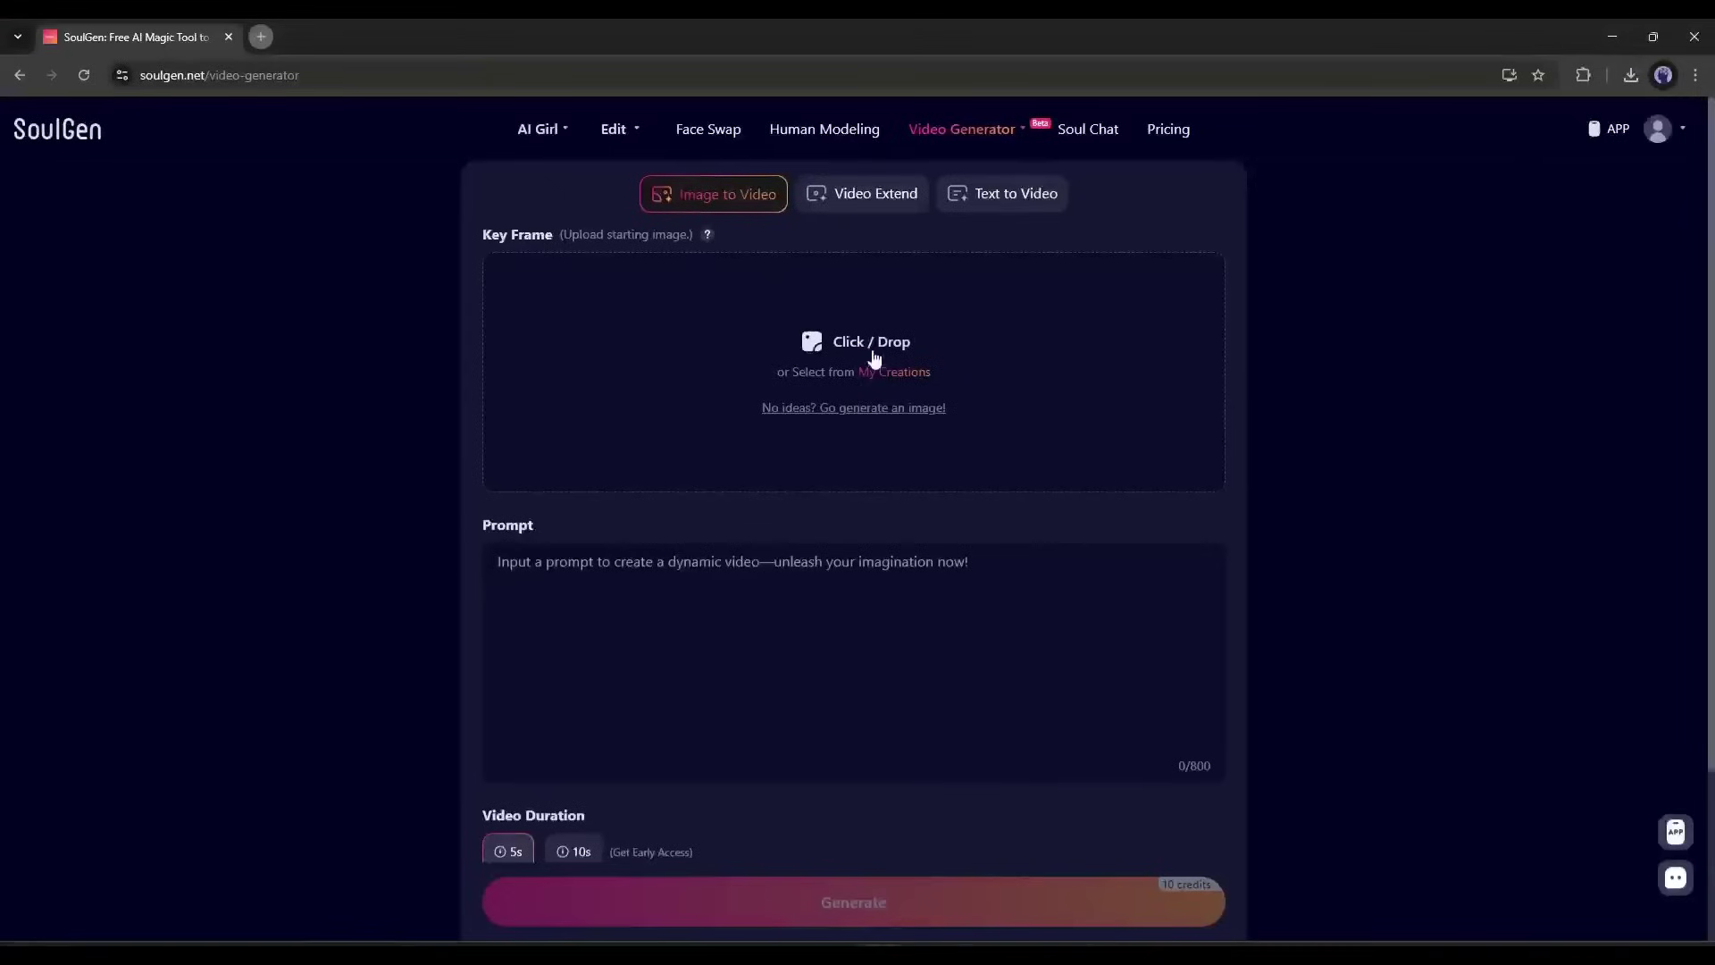
click(860, 390)
Step: Set the bedroom photo as key frame, paste the prompt minus 'wearing sheer black lingerie,', and choose 10s
double_click(777, 486)
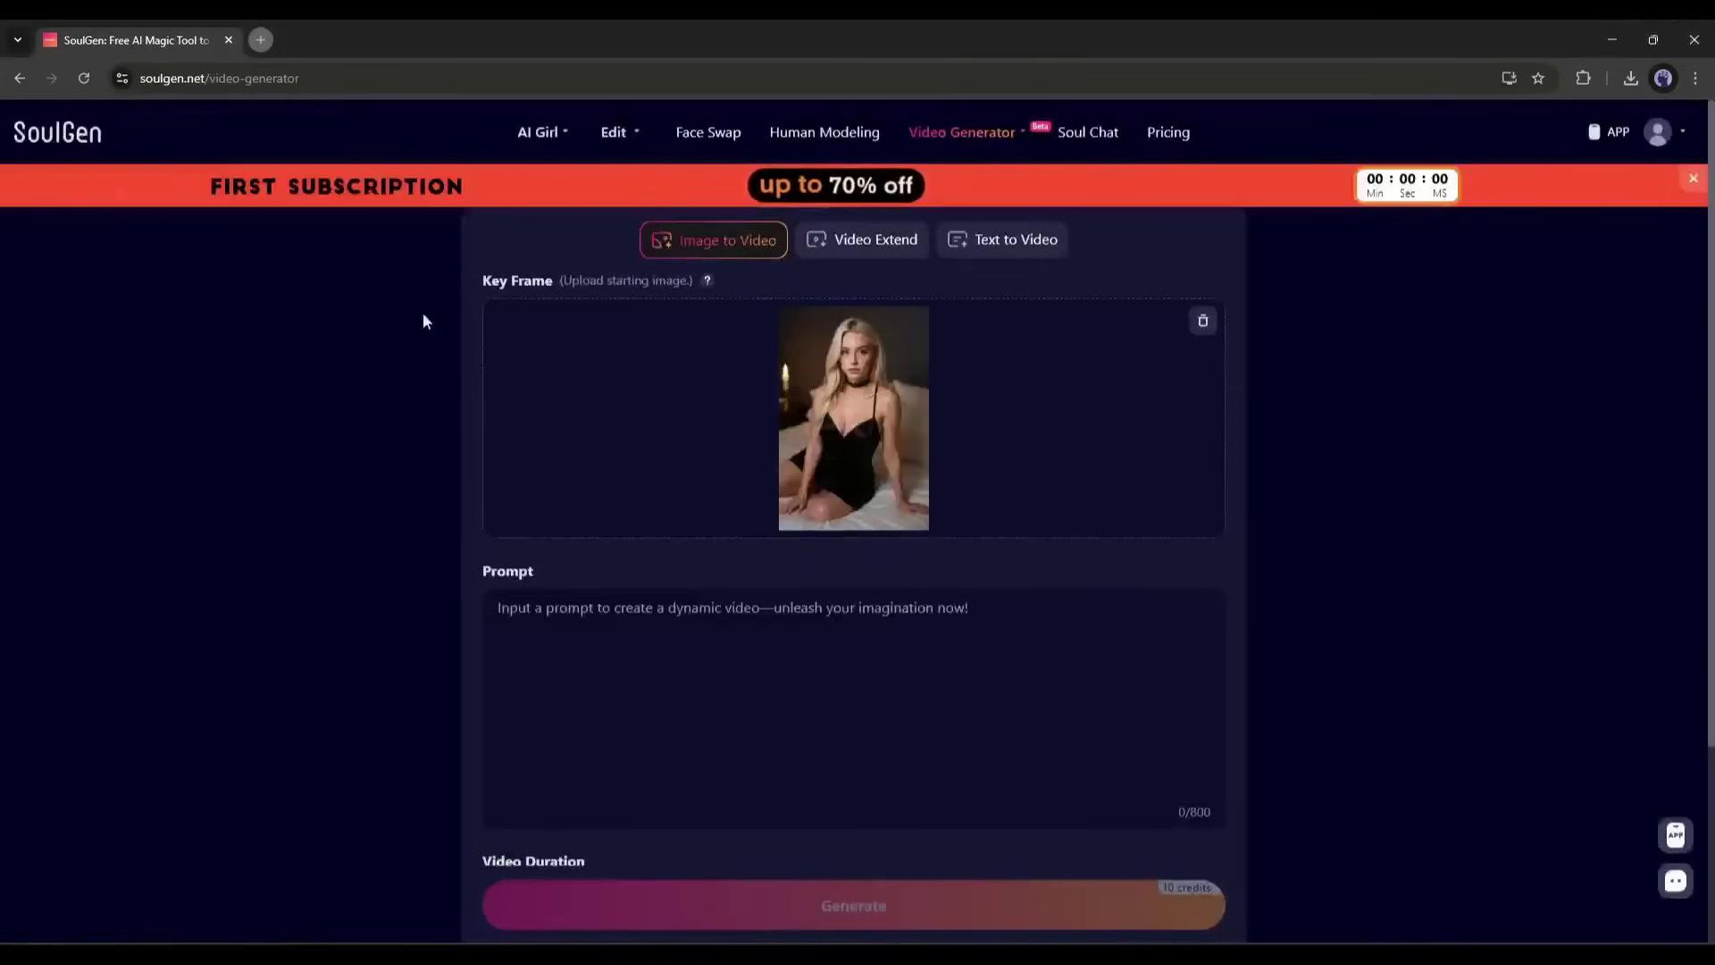
click(520, 612)
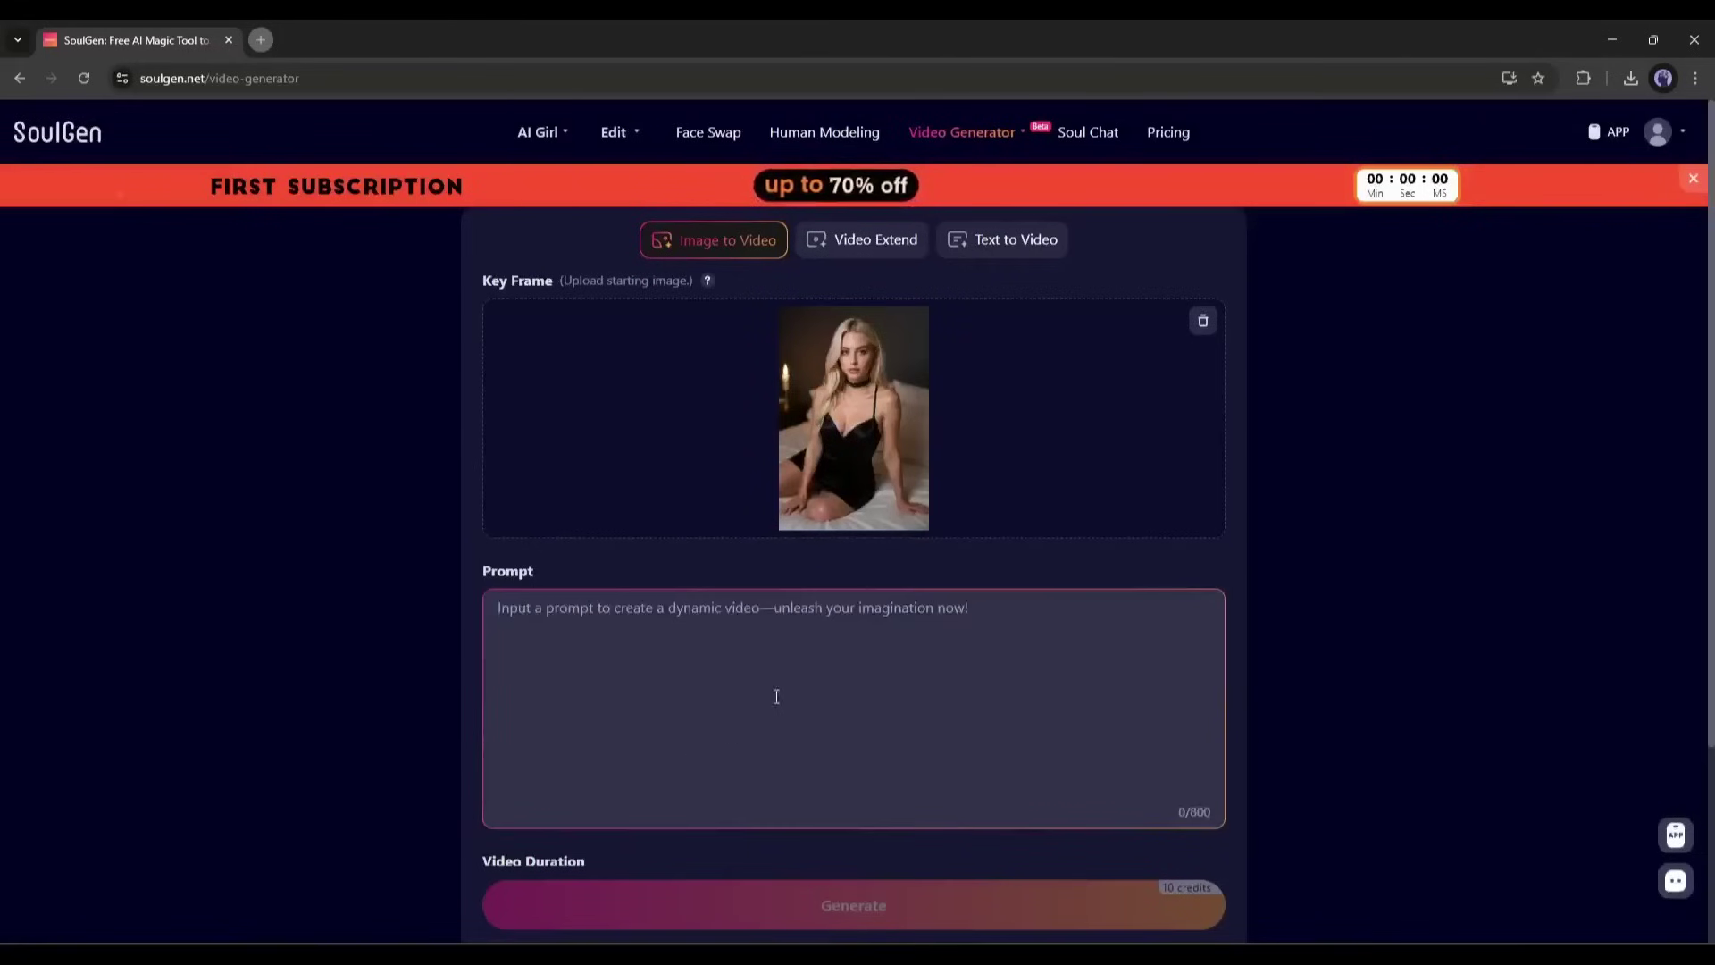
text(A beautiful blonde woman with blue eyes, lying on a bed, blowing a kiss, wearing sheer black lingerie, soft candlelight, seductive expression, photorealistic, uncensored, high detail)
drag(497, 607, 1046, 608)
click(1145, 608)
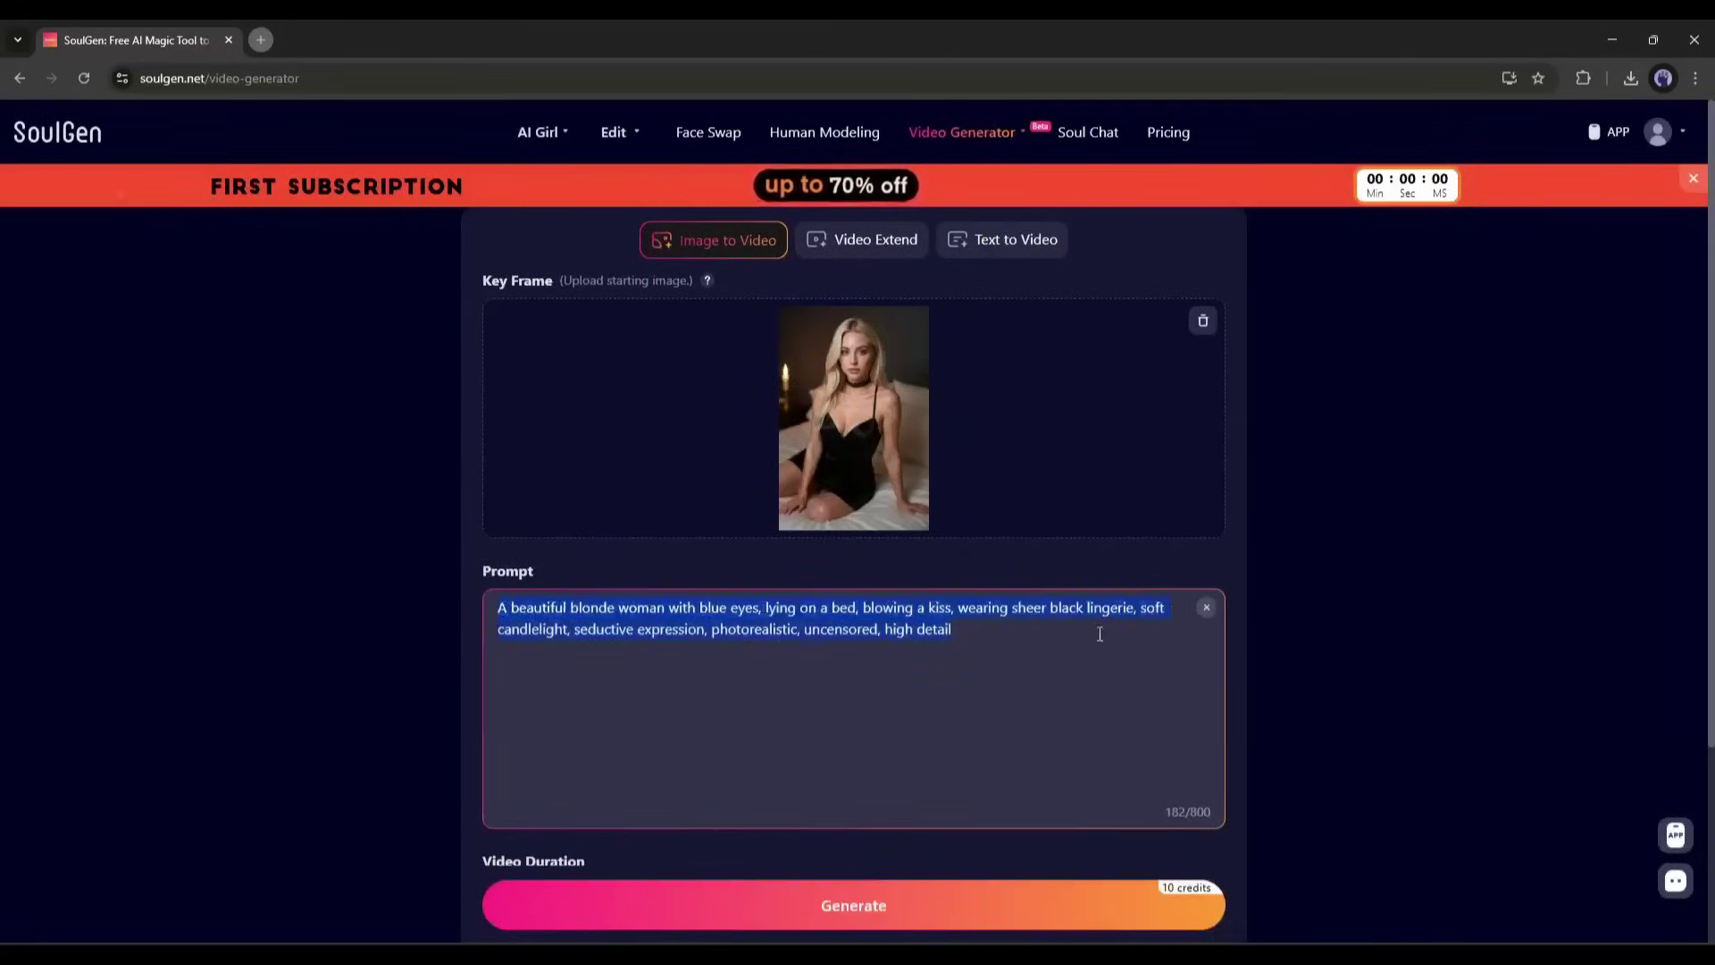
scroll(758, 682, down, 3)
key(ctrl+BackSpace)
key(ctrl+BackSpace)
key(ctrl+BackSpace)
key(ctrl+BackSpace)
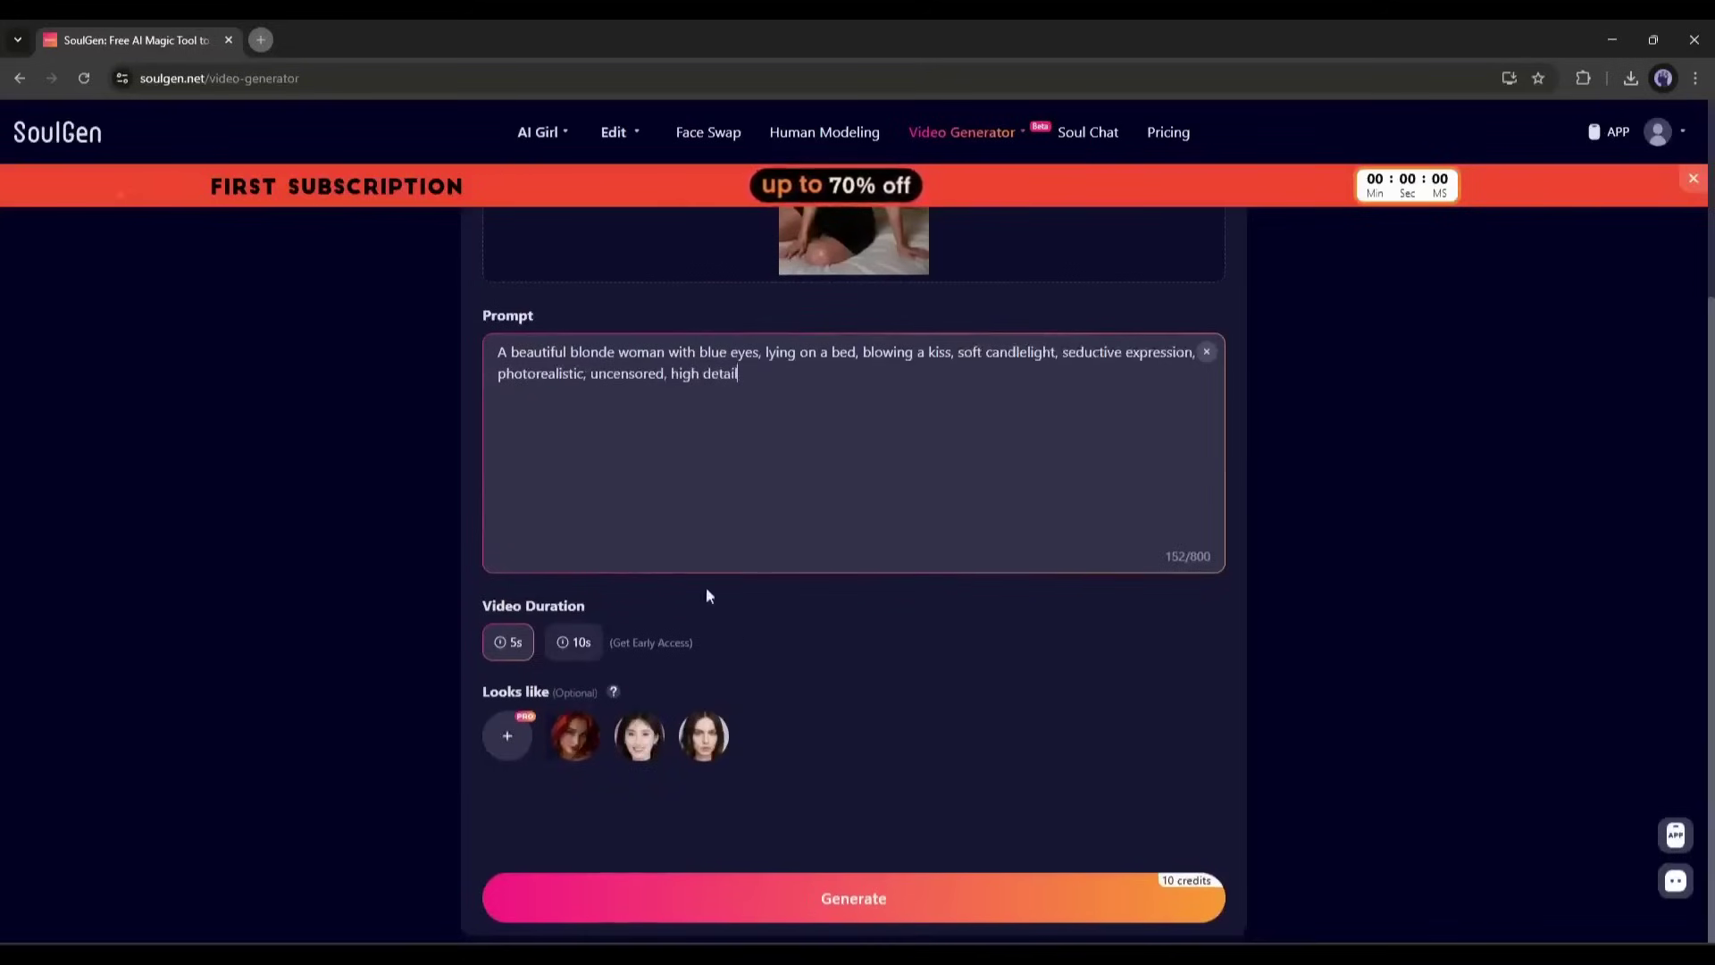
click(564, 643)
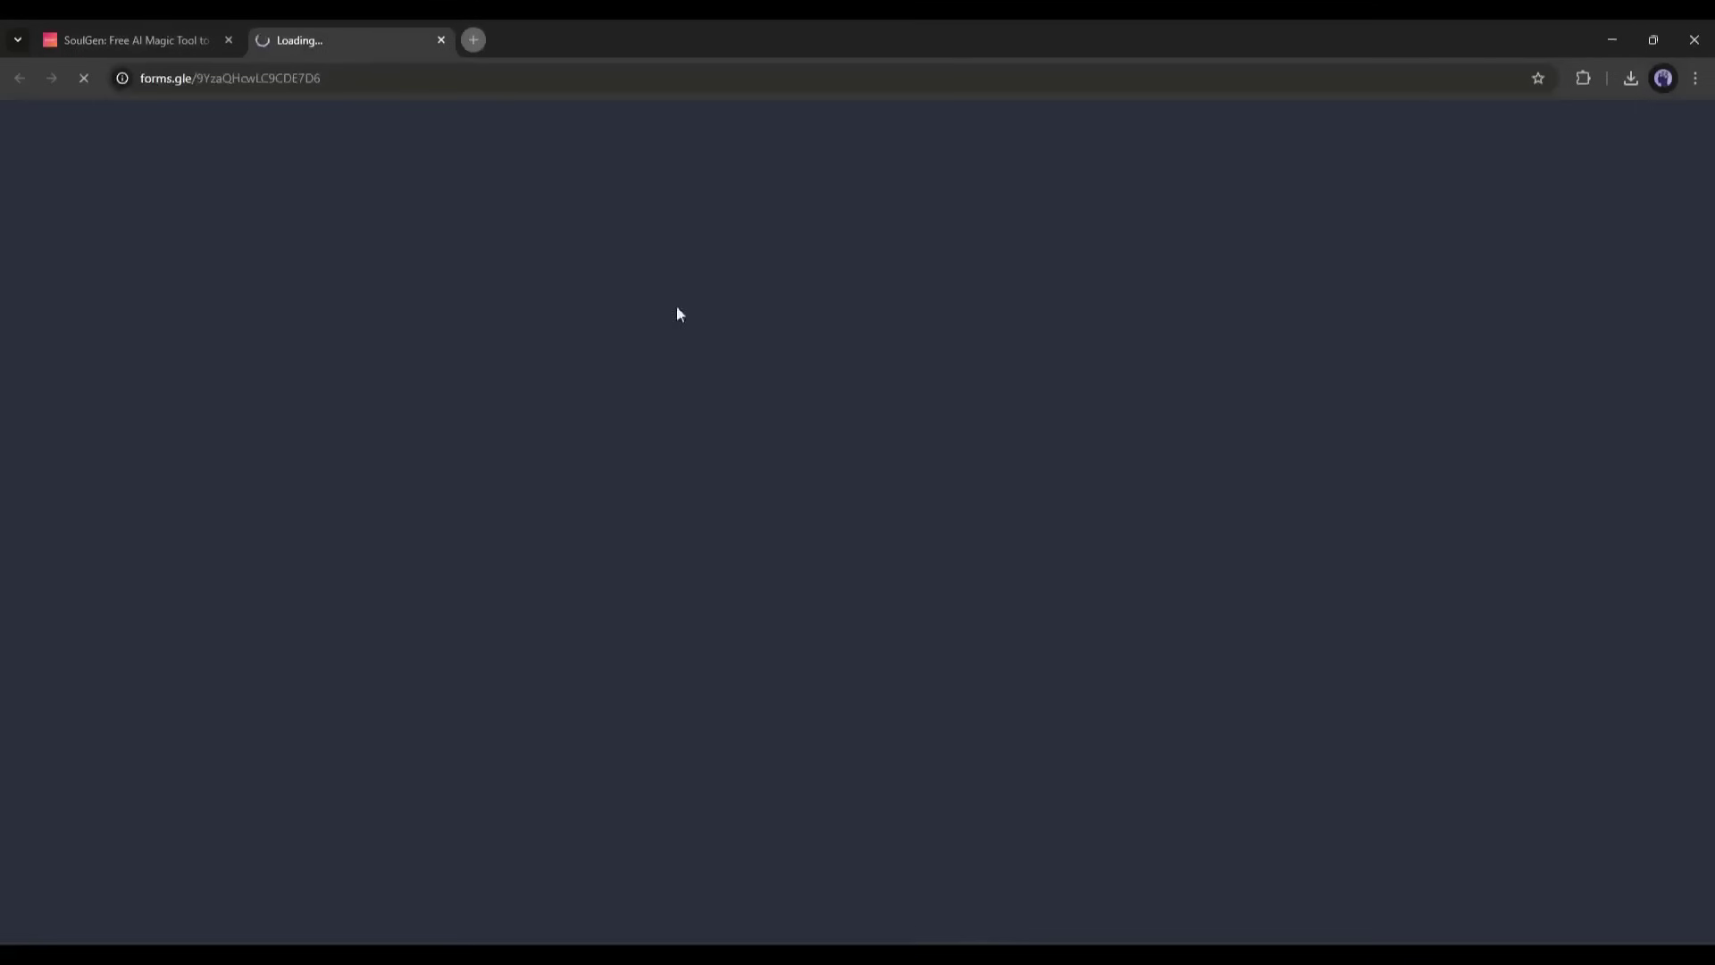
Step: Scroll through the SoulGen User Survey form and close its browser tab
scroll(626, 491, down, 15)
scroll(697, 496, up, 15)
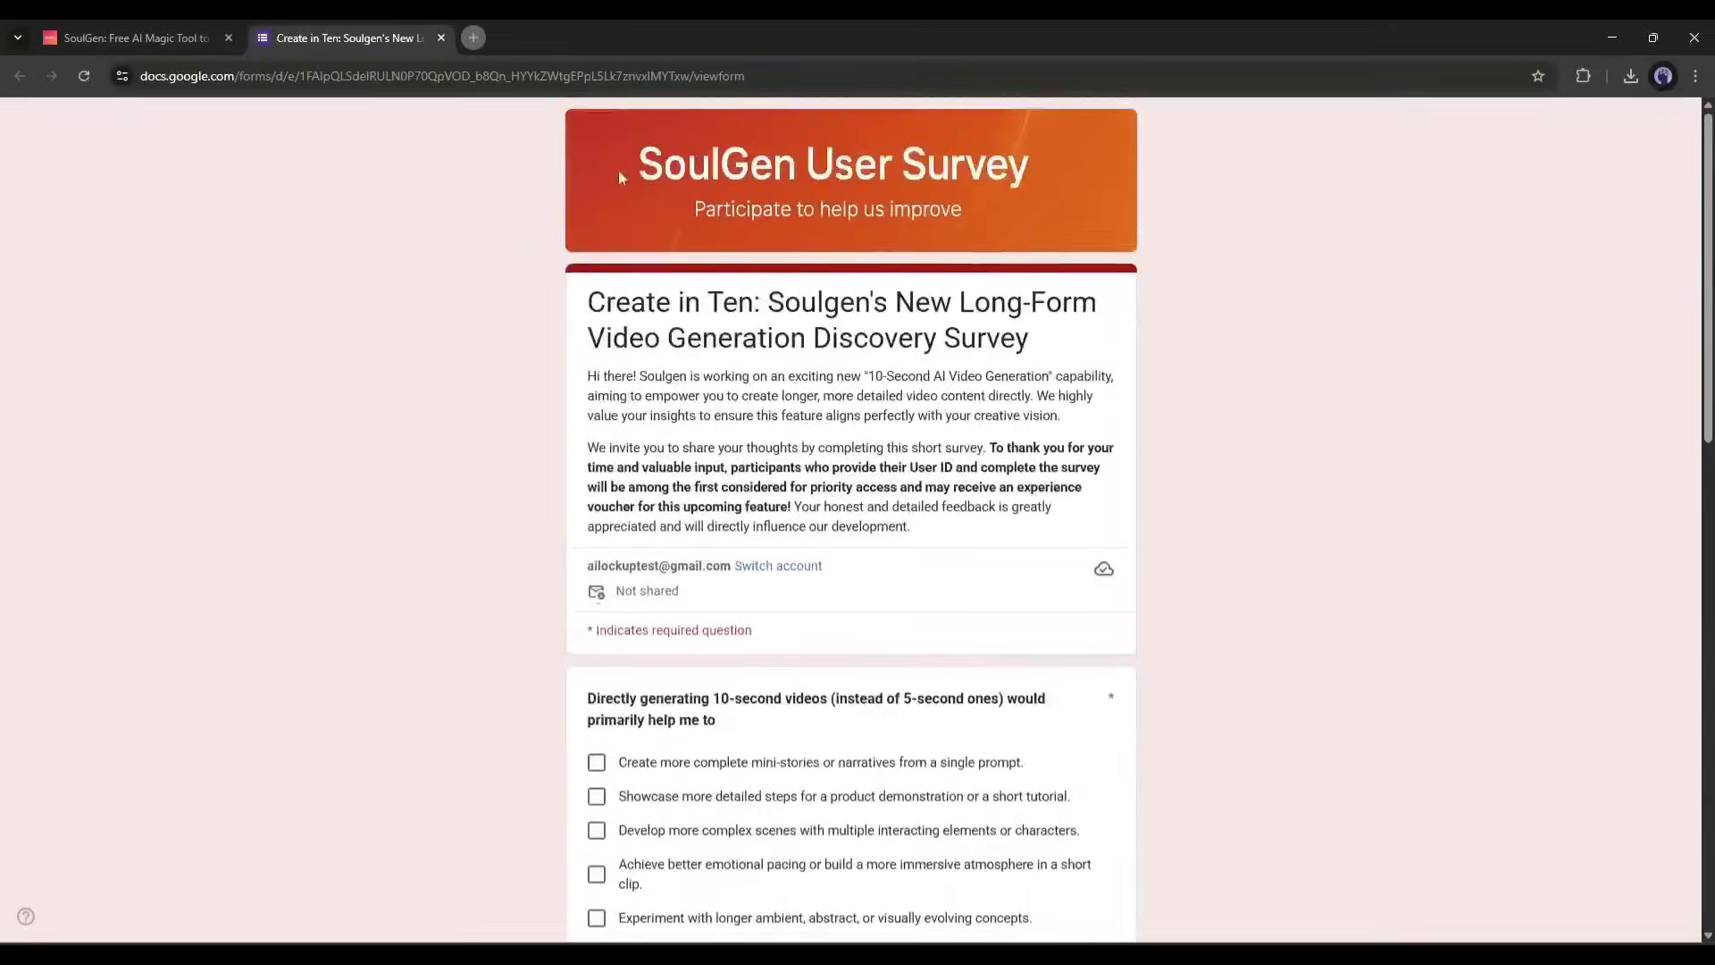
click(441, 39)
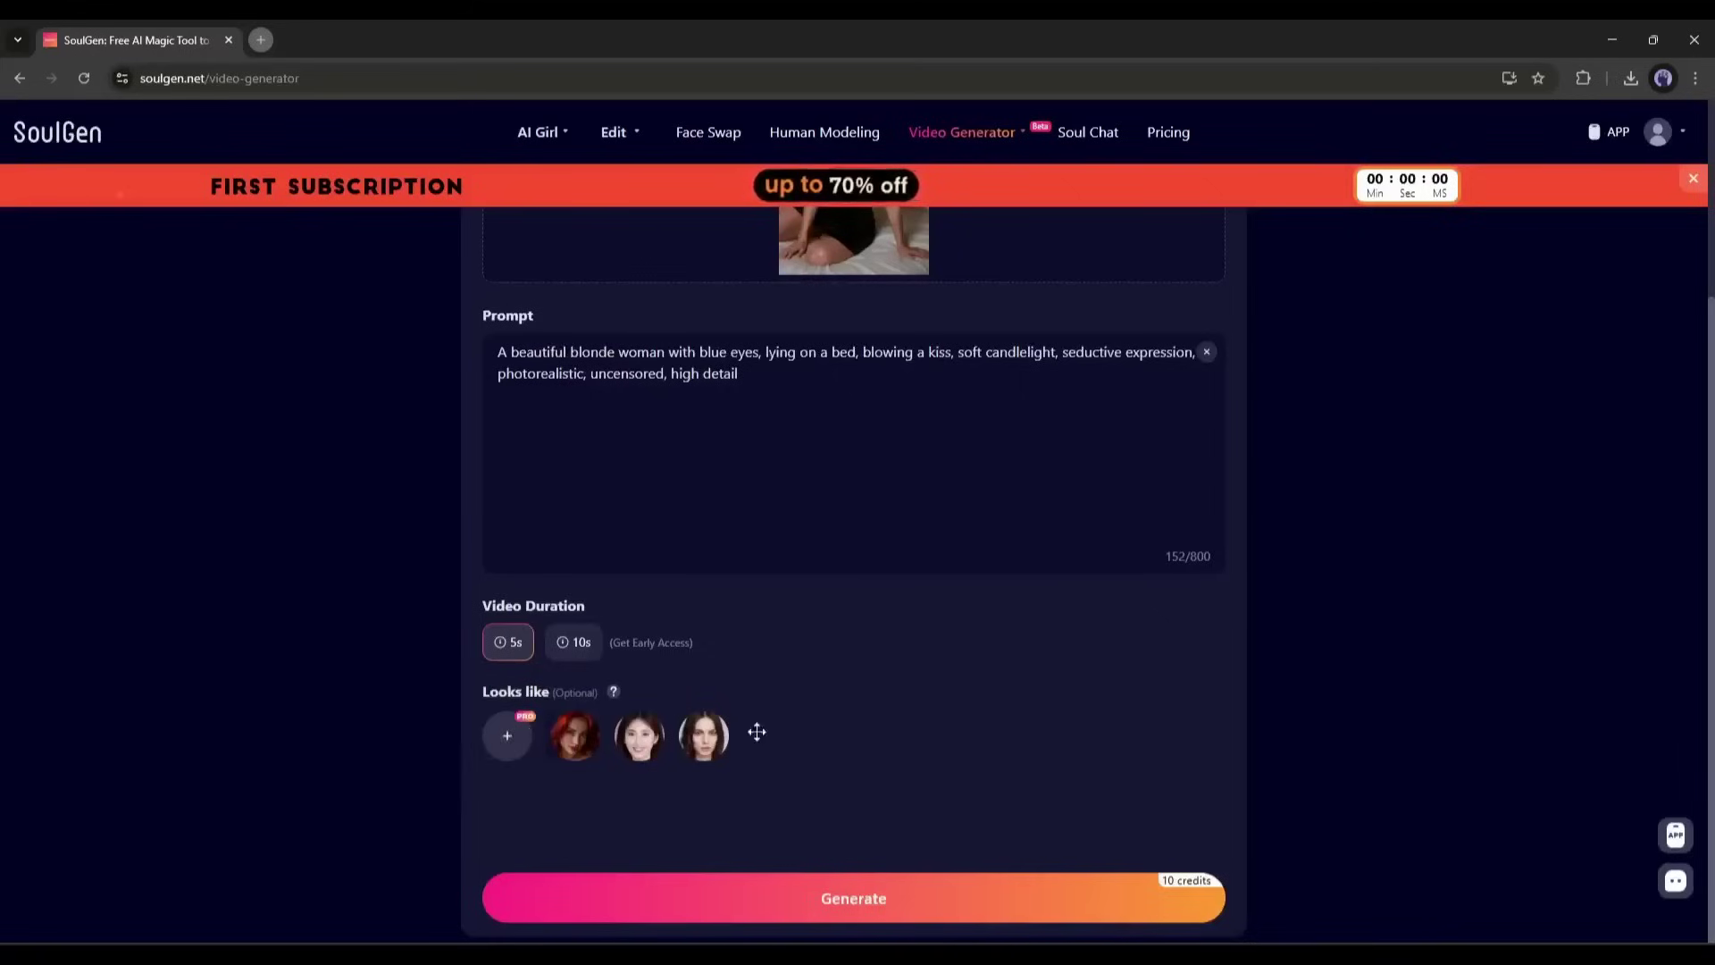
Step: Generate the 5-second bedroom video, dismiss the First Subscription banner, and replay the result
click(820, 879)
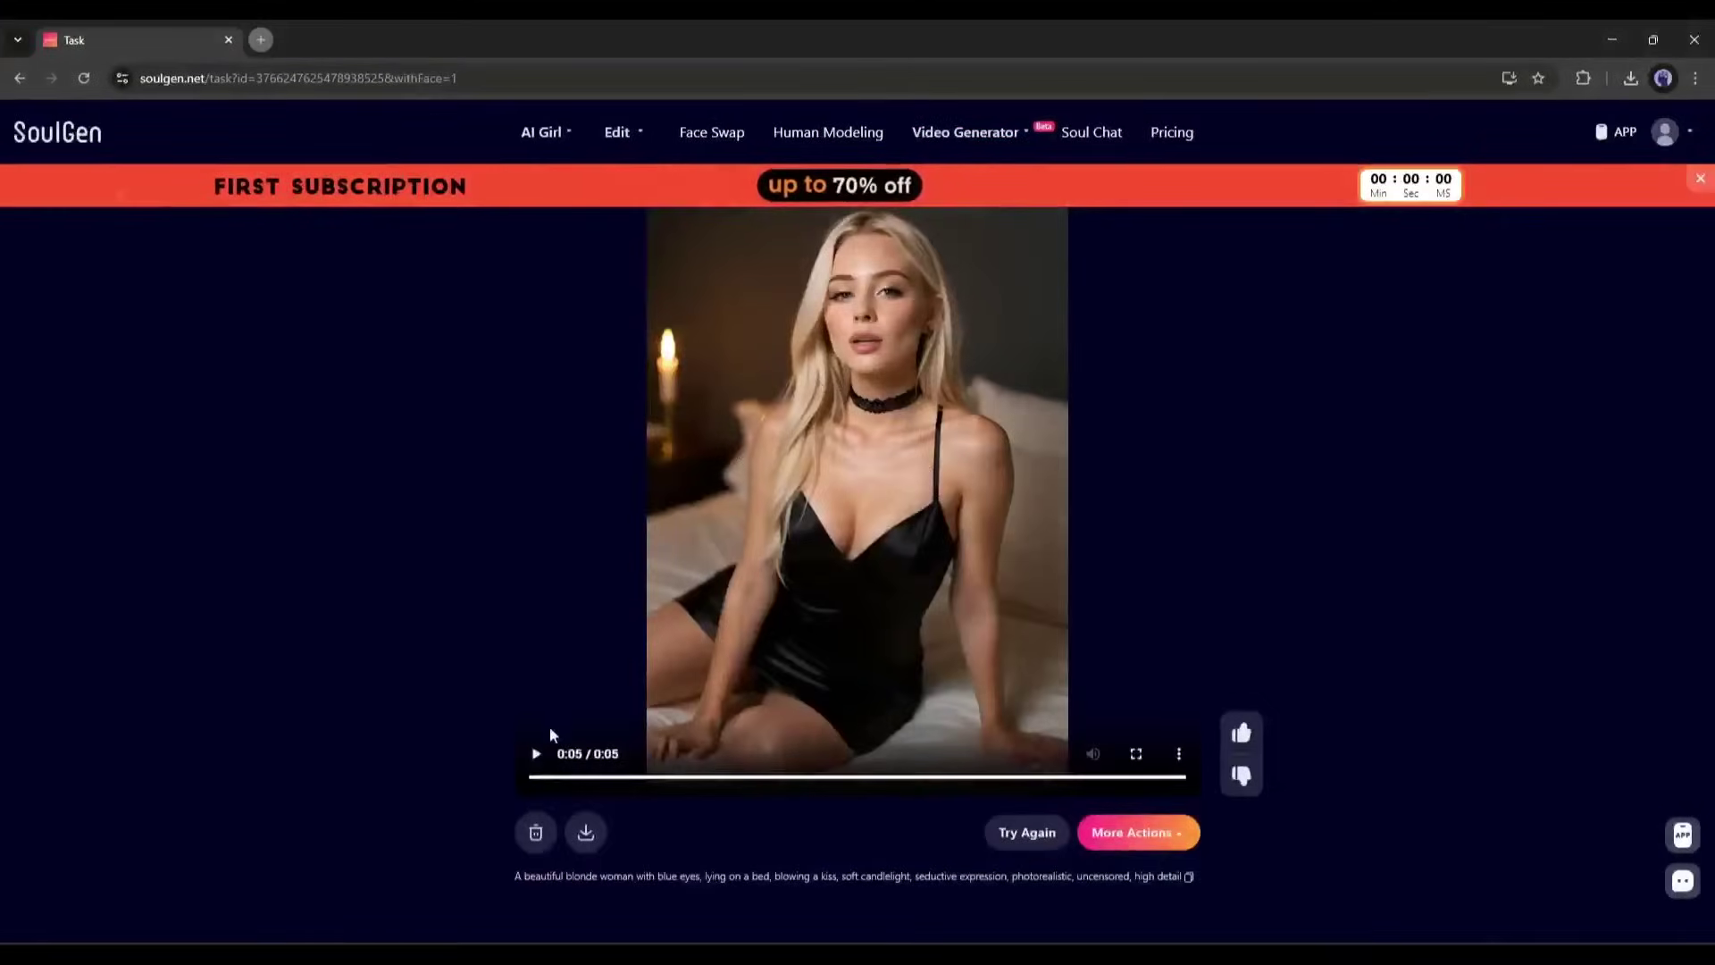
click(536, 753)
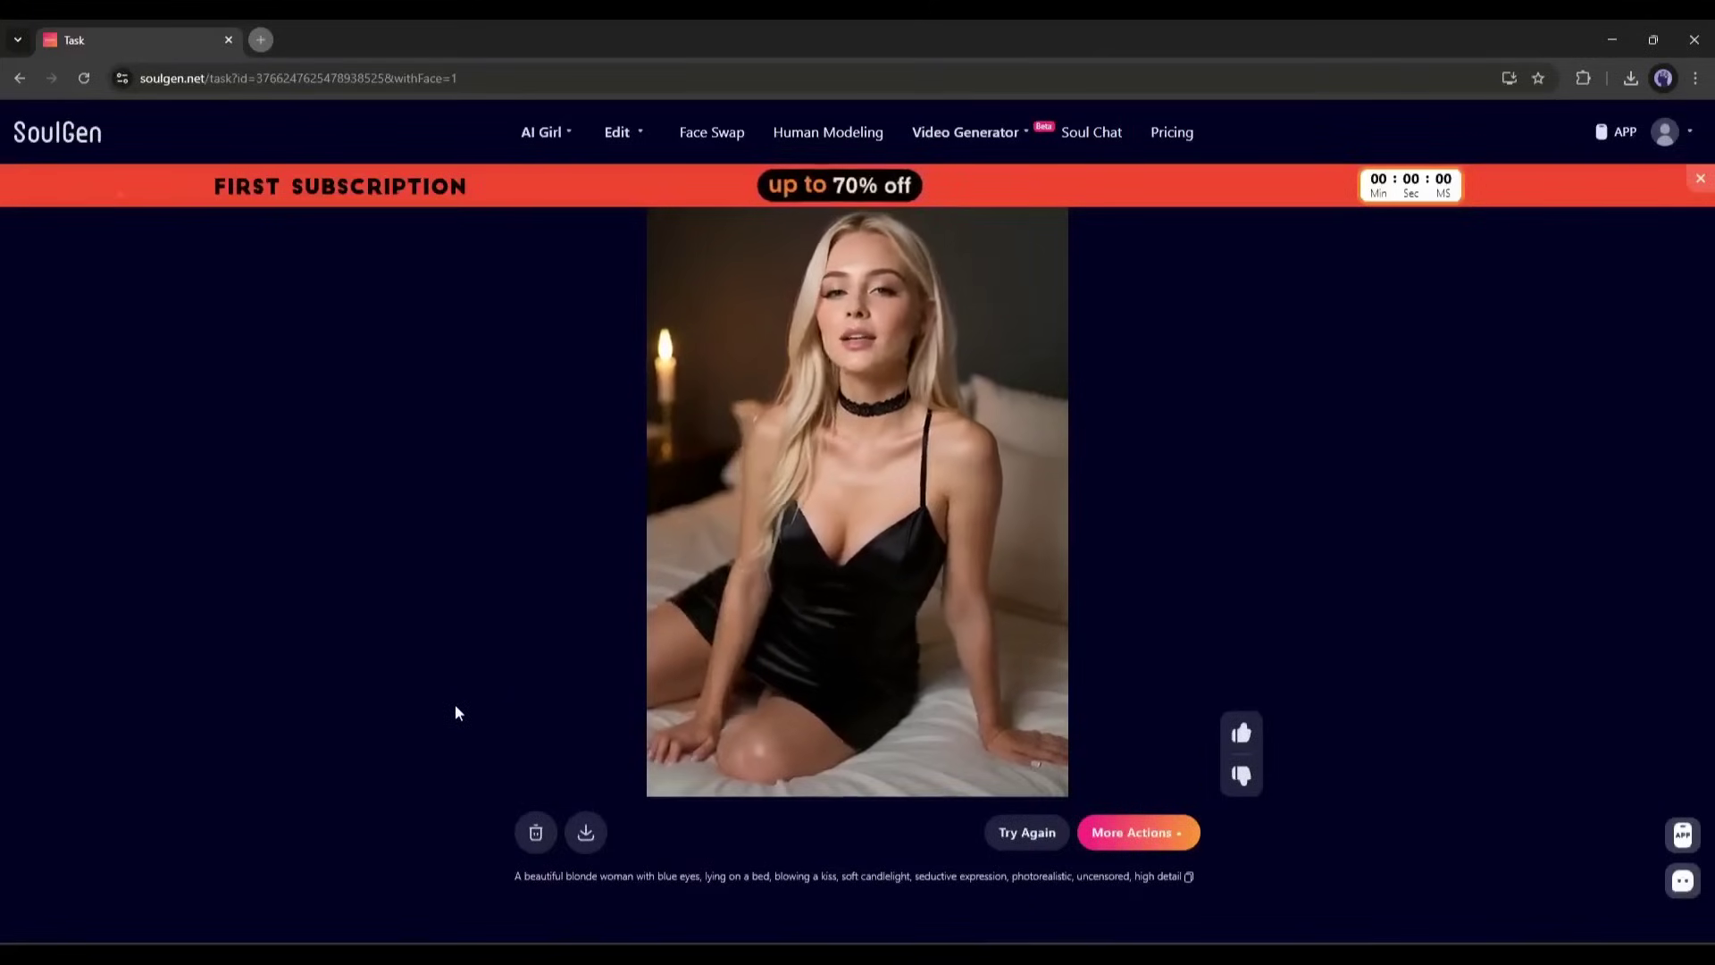
click(1700, 179)
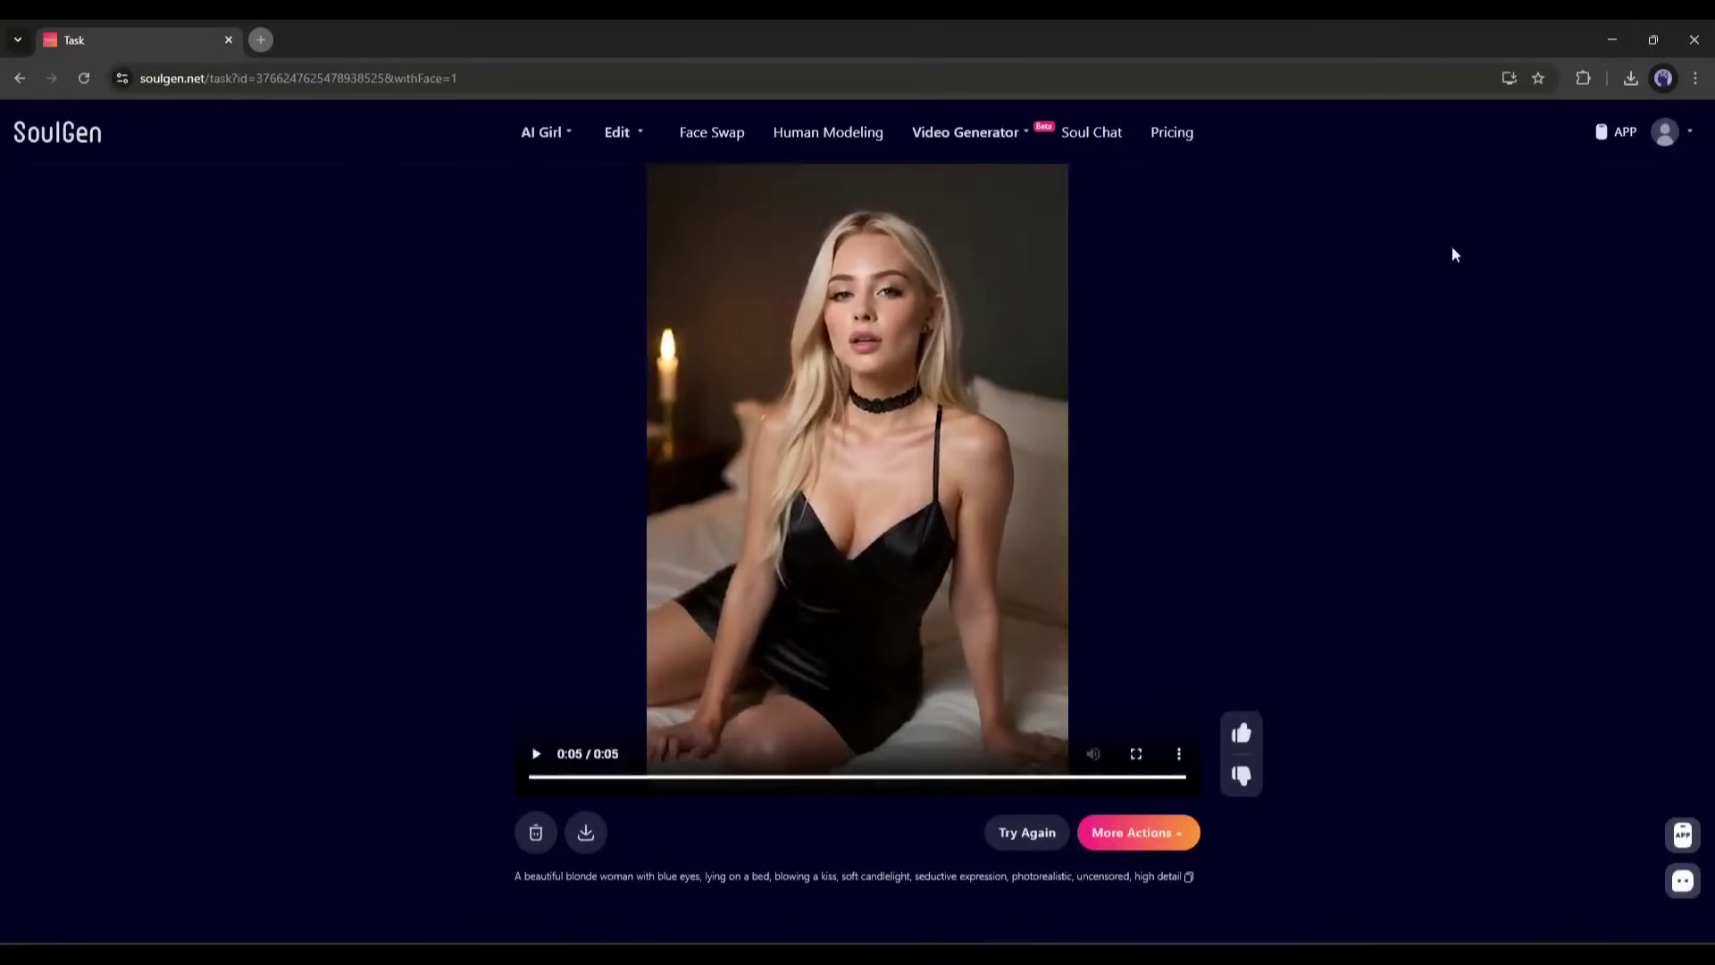
click(539, 752)
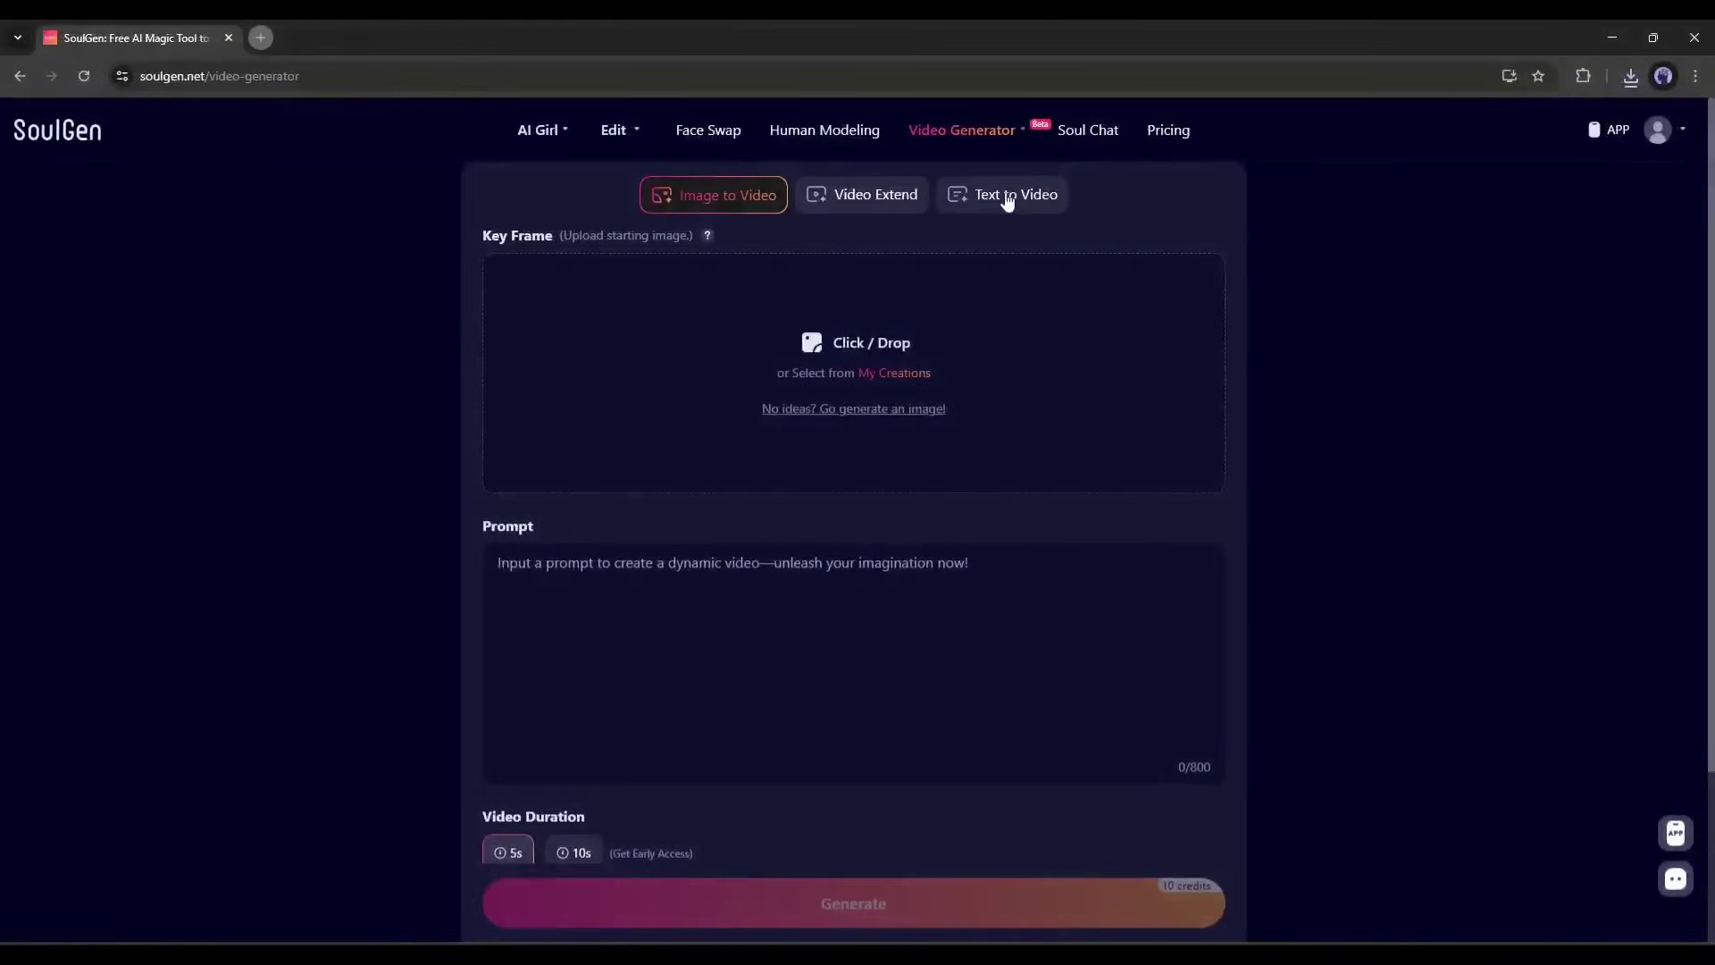
Step: Switch to Text to Video and toggle between Tag Mode and Text Mode
click(1006, 197)
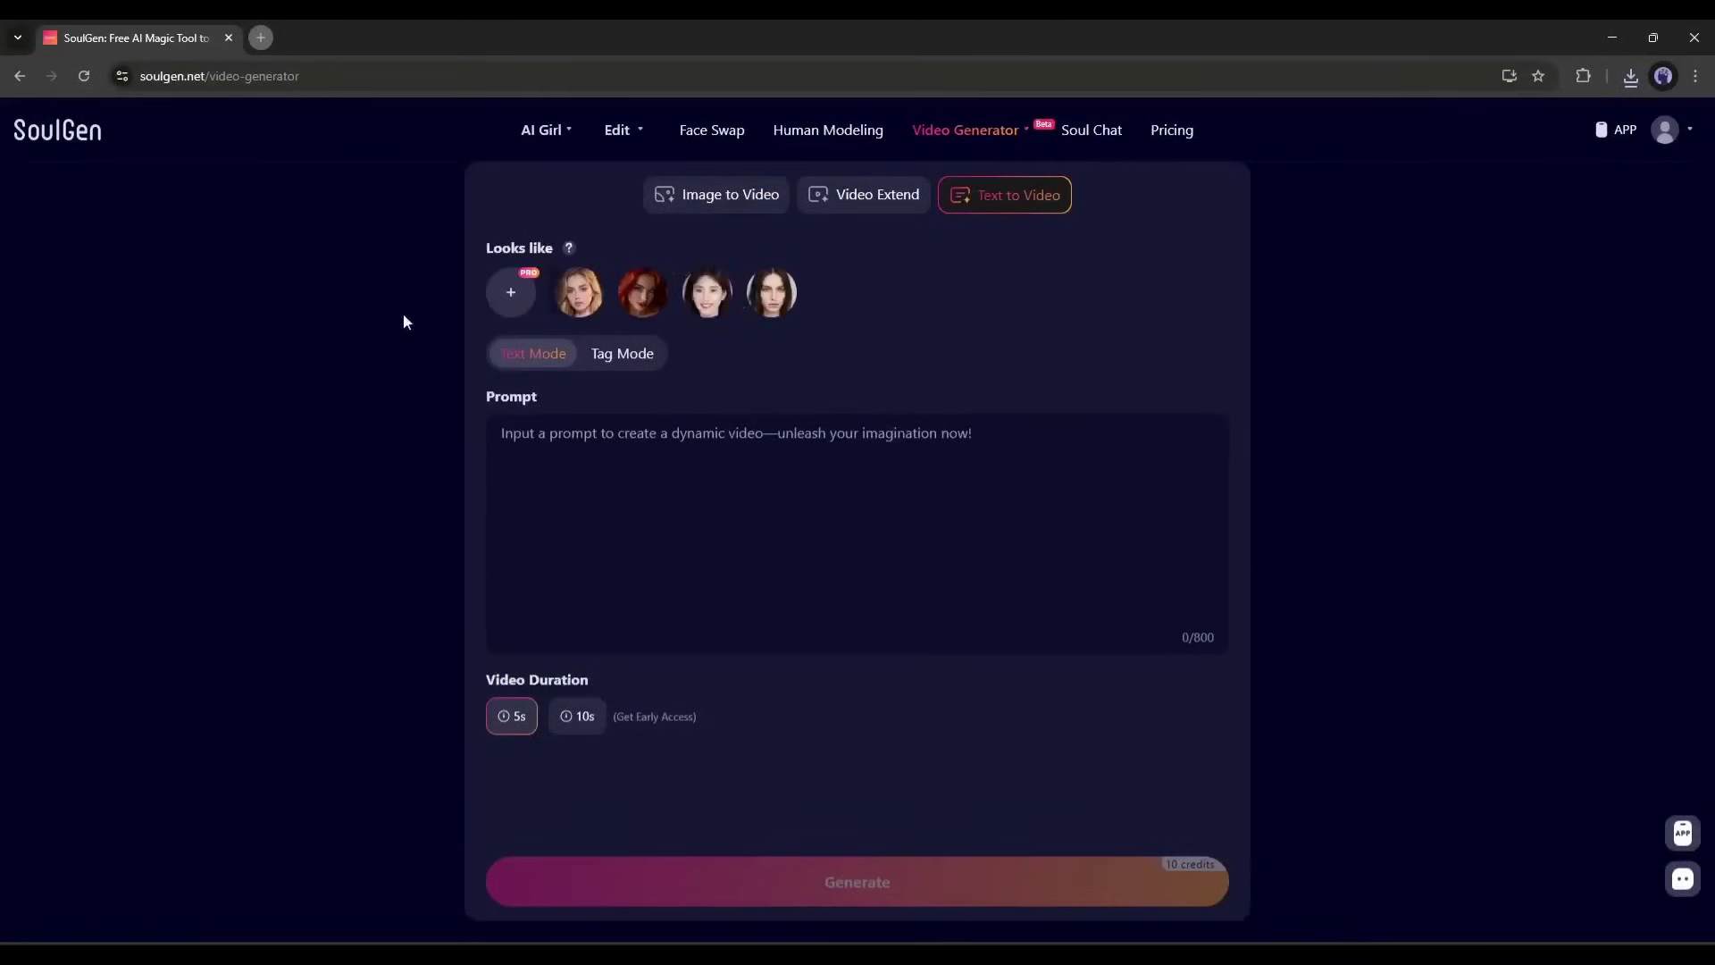
click(618, 360)
click(530, 357)
click(607, 361)
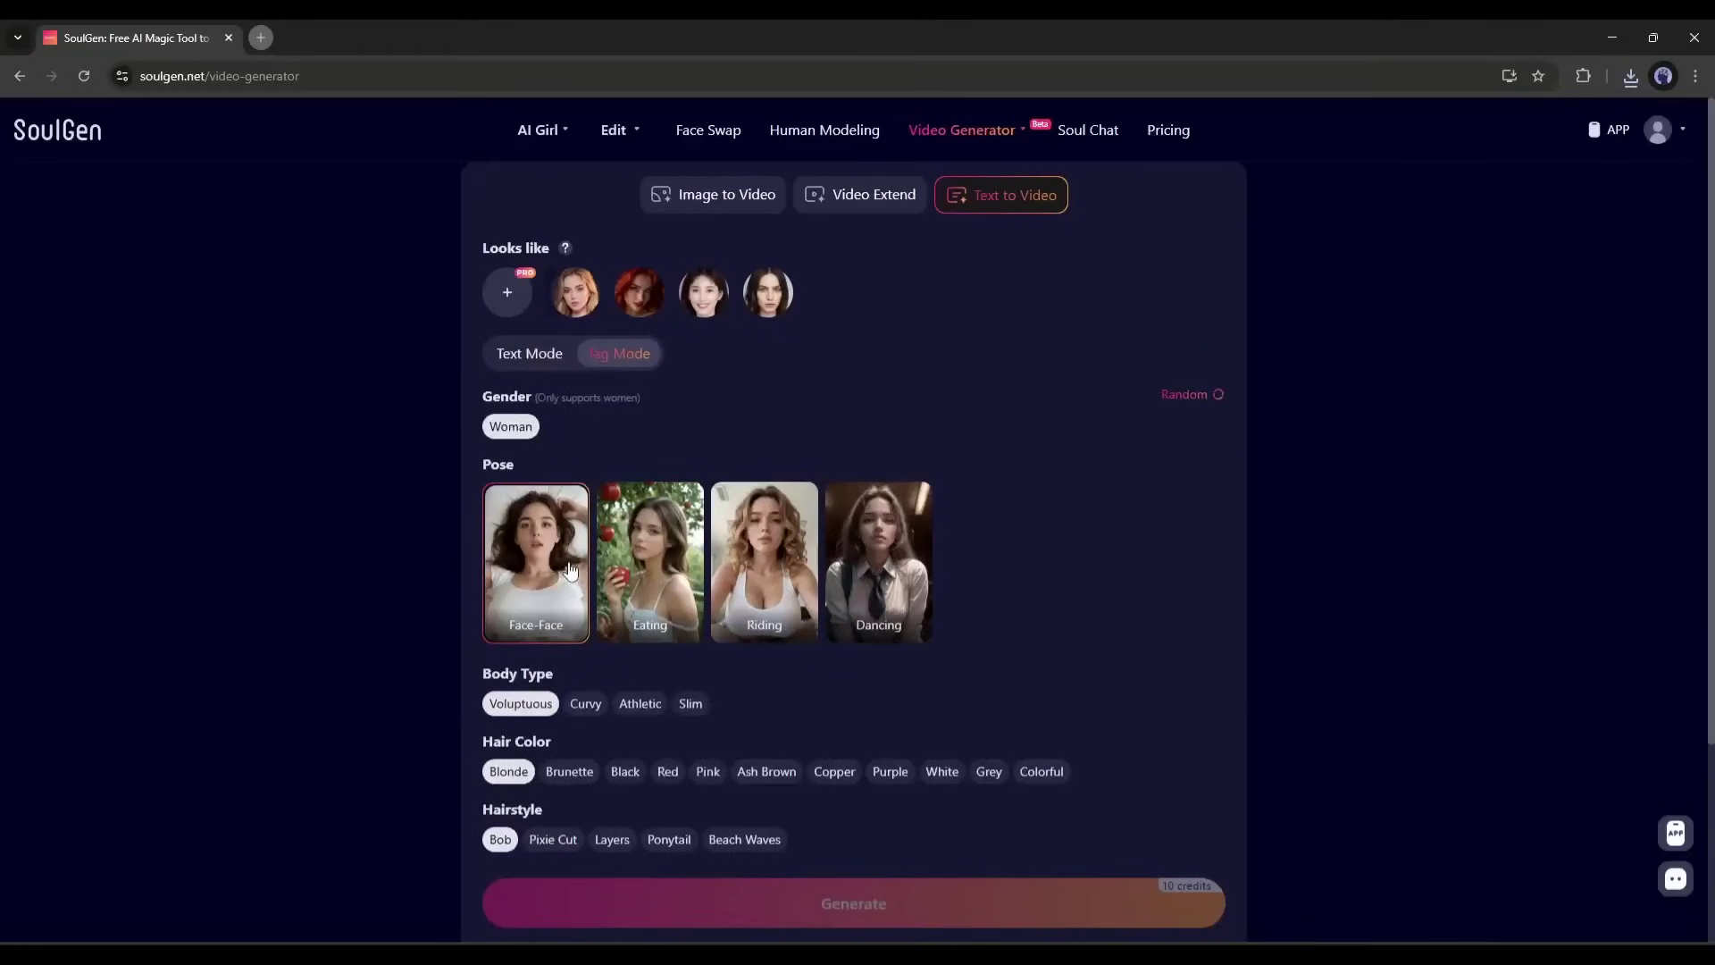
scroll(572, 569, down, 3)
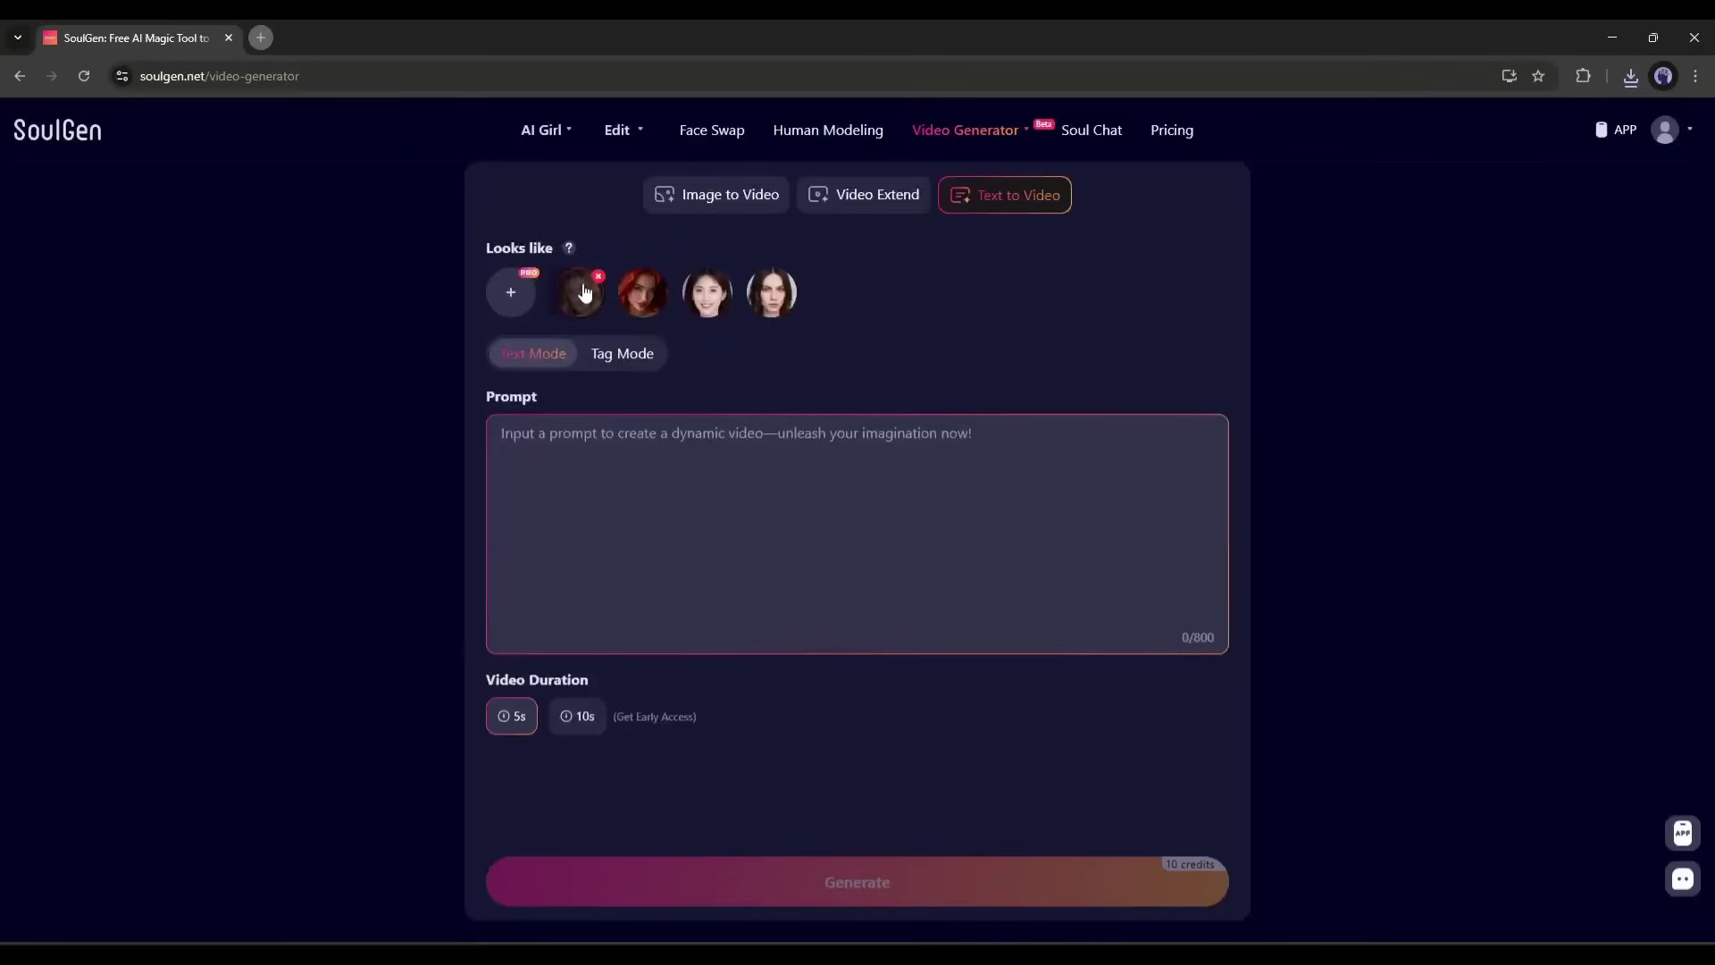
Step: Pick the blonde Looks like face, paste the descriptive prompt, and generate the text-to-video clip
click(580, 309)
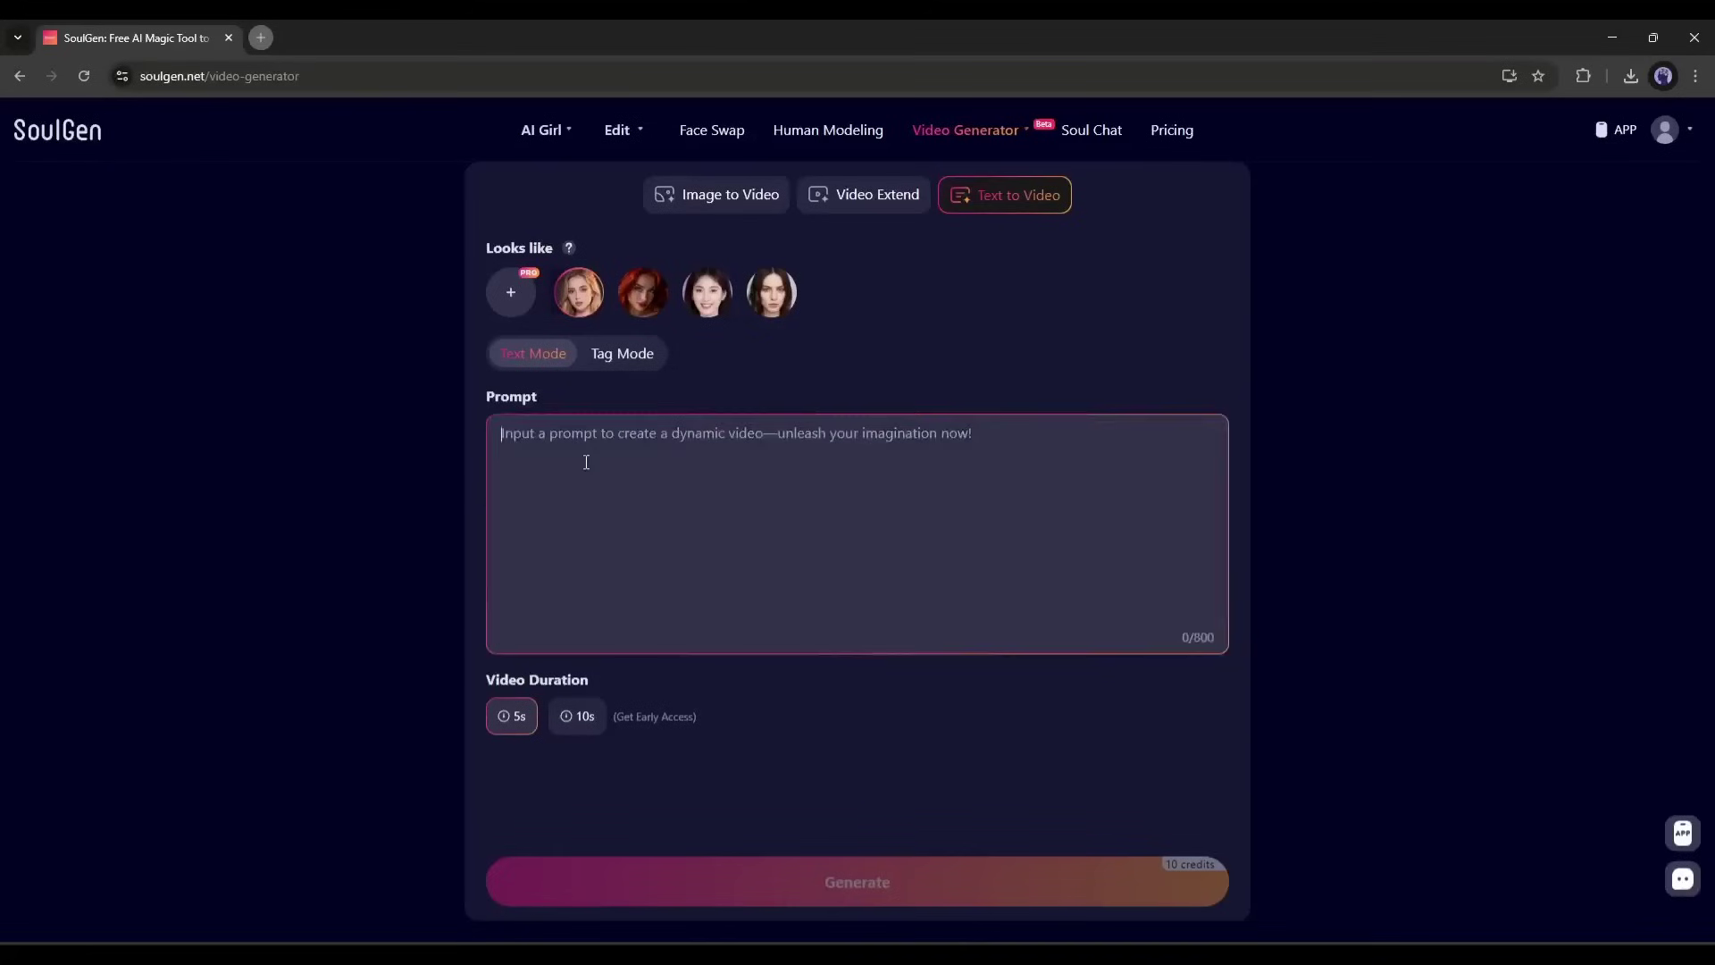
click(586, 462)
text(A beautiful blonde woman with blue eyes, lying on a bed, blowing a kiss, wearing sheer black lingerie, soft candlelight, seductive expression, photorealistic, uncensored, high detail)
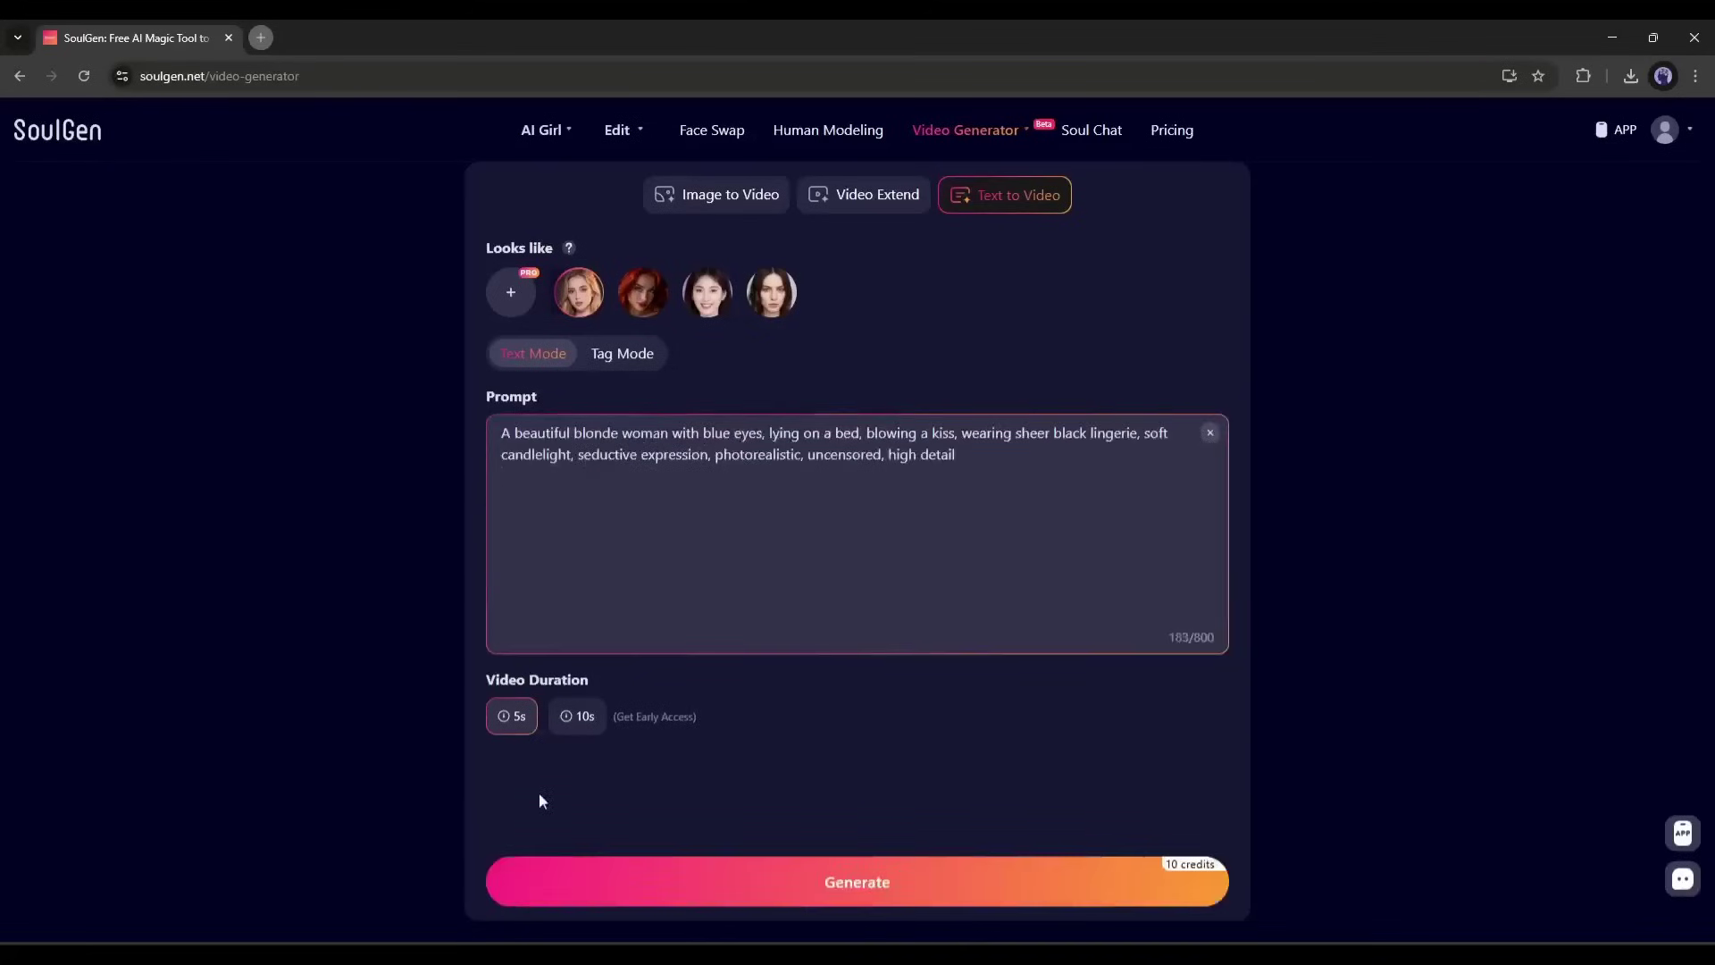
click(841, 884)
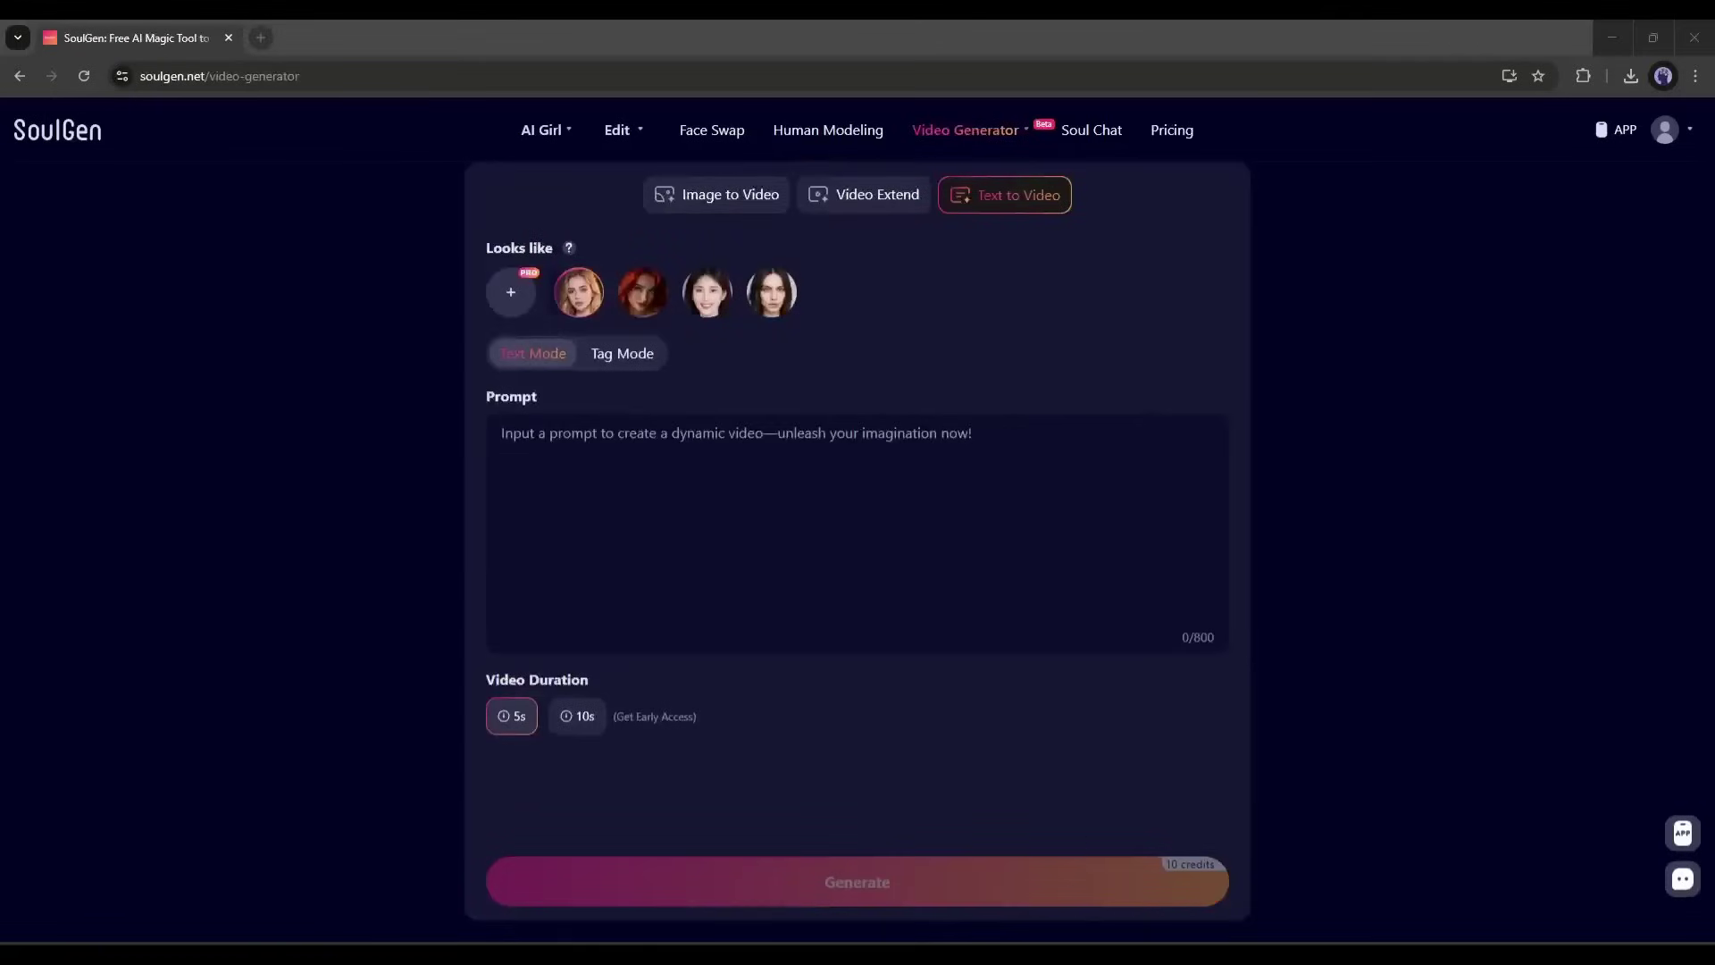
click(474, 623)
key(ctrl+v)
Step: Extend the blonde woman's saved bedroom video into a 10-second clip using Video Extend
click(929, 879)
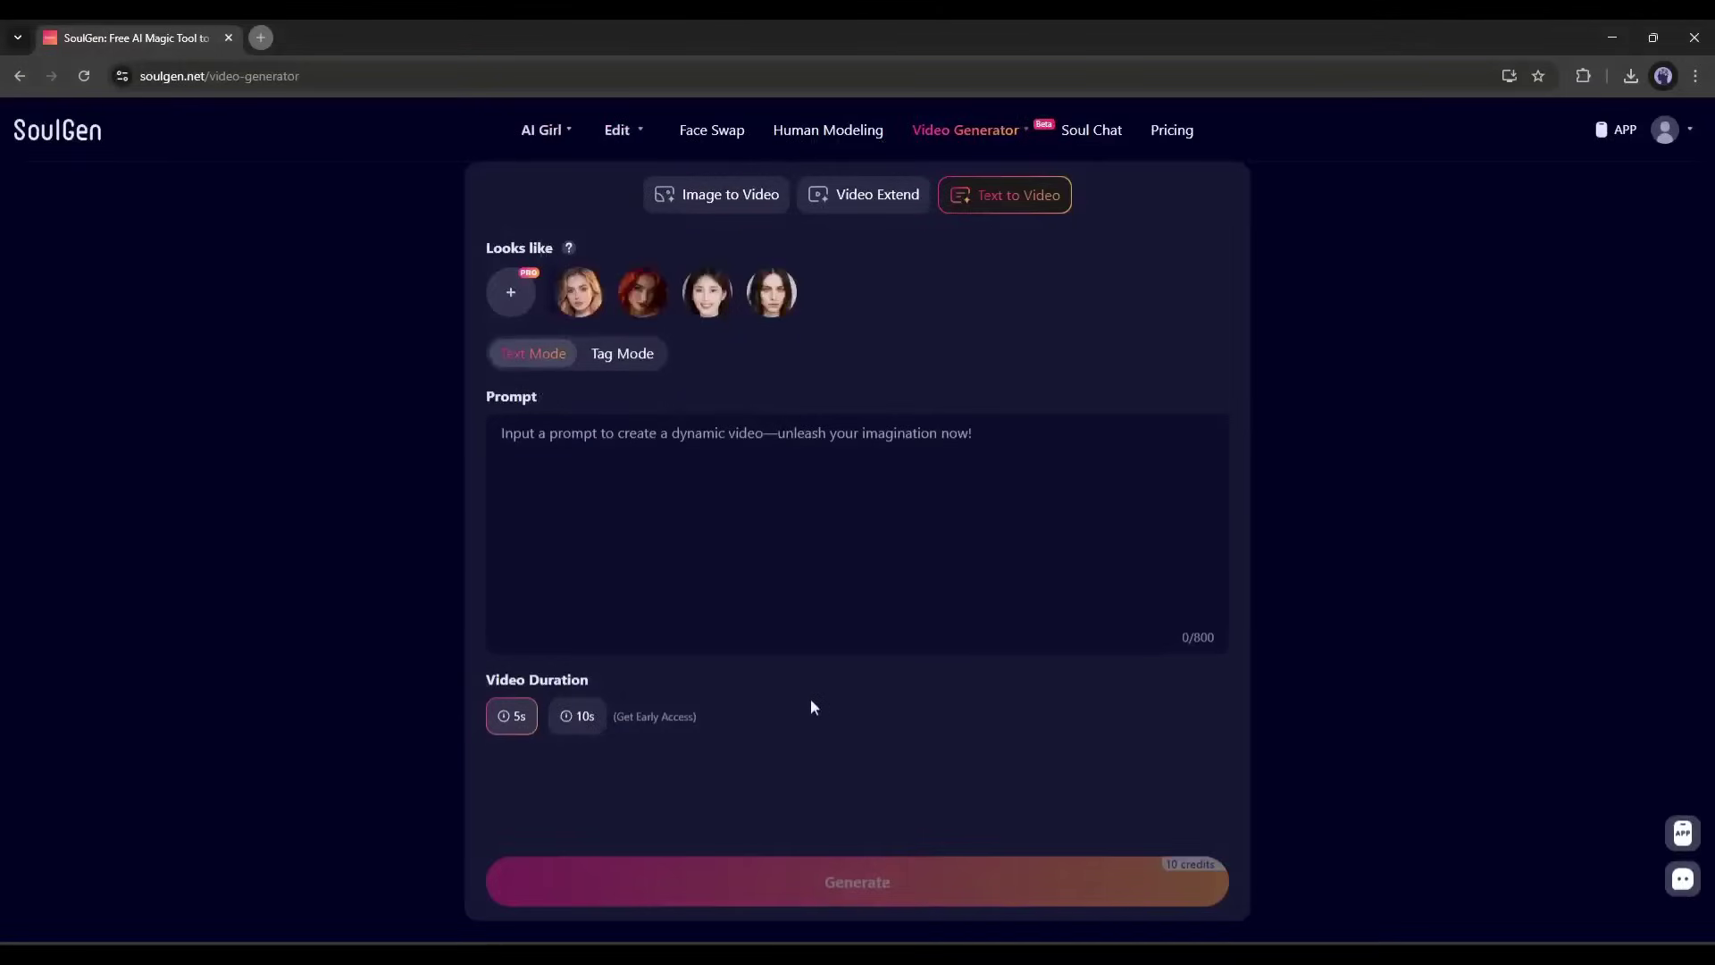
click(849, 214)
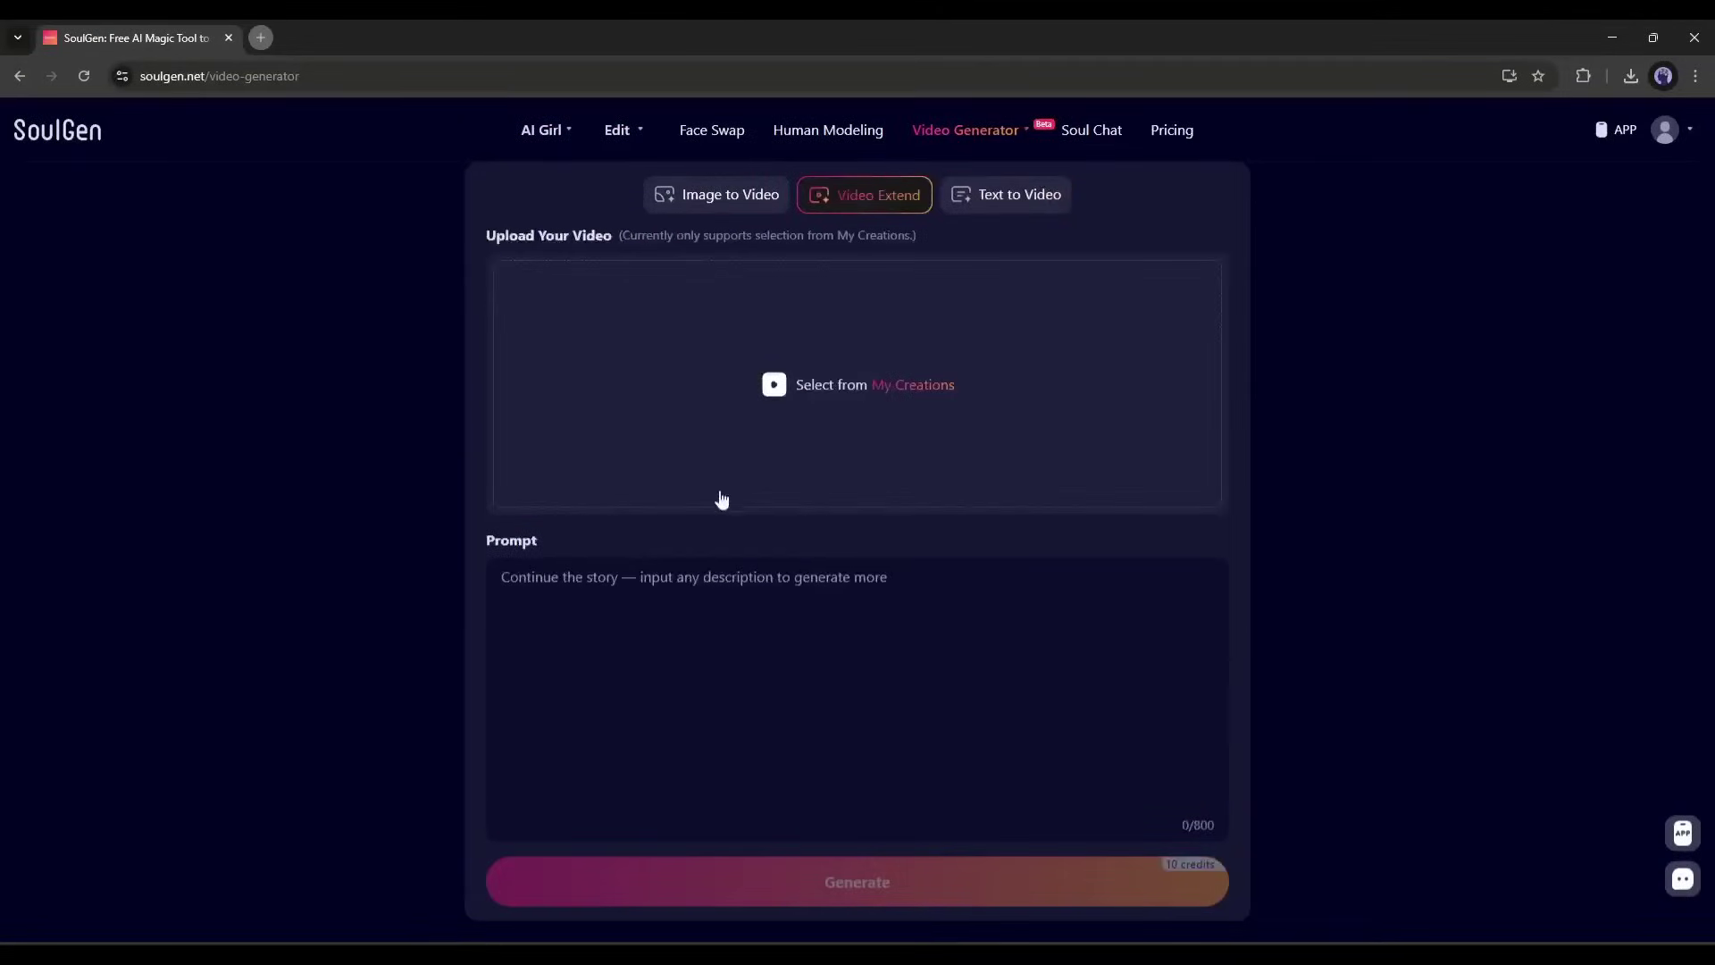
click(640, 327)
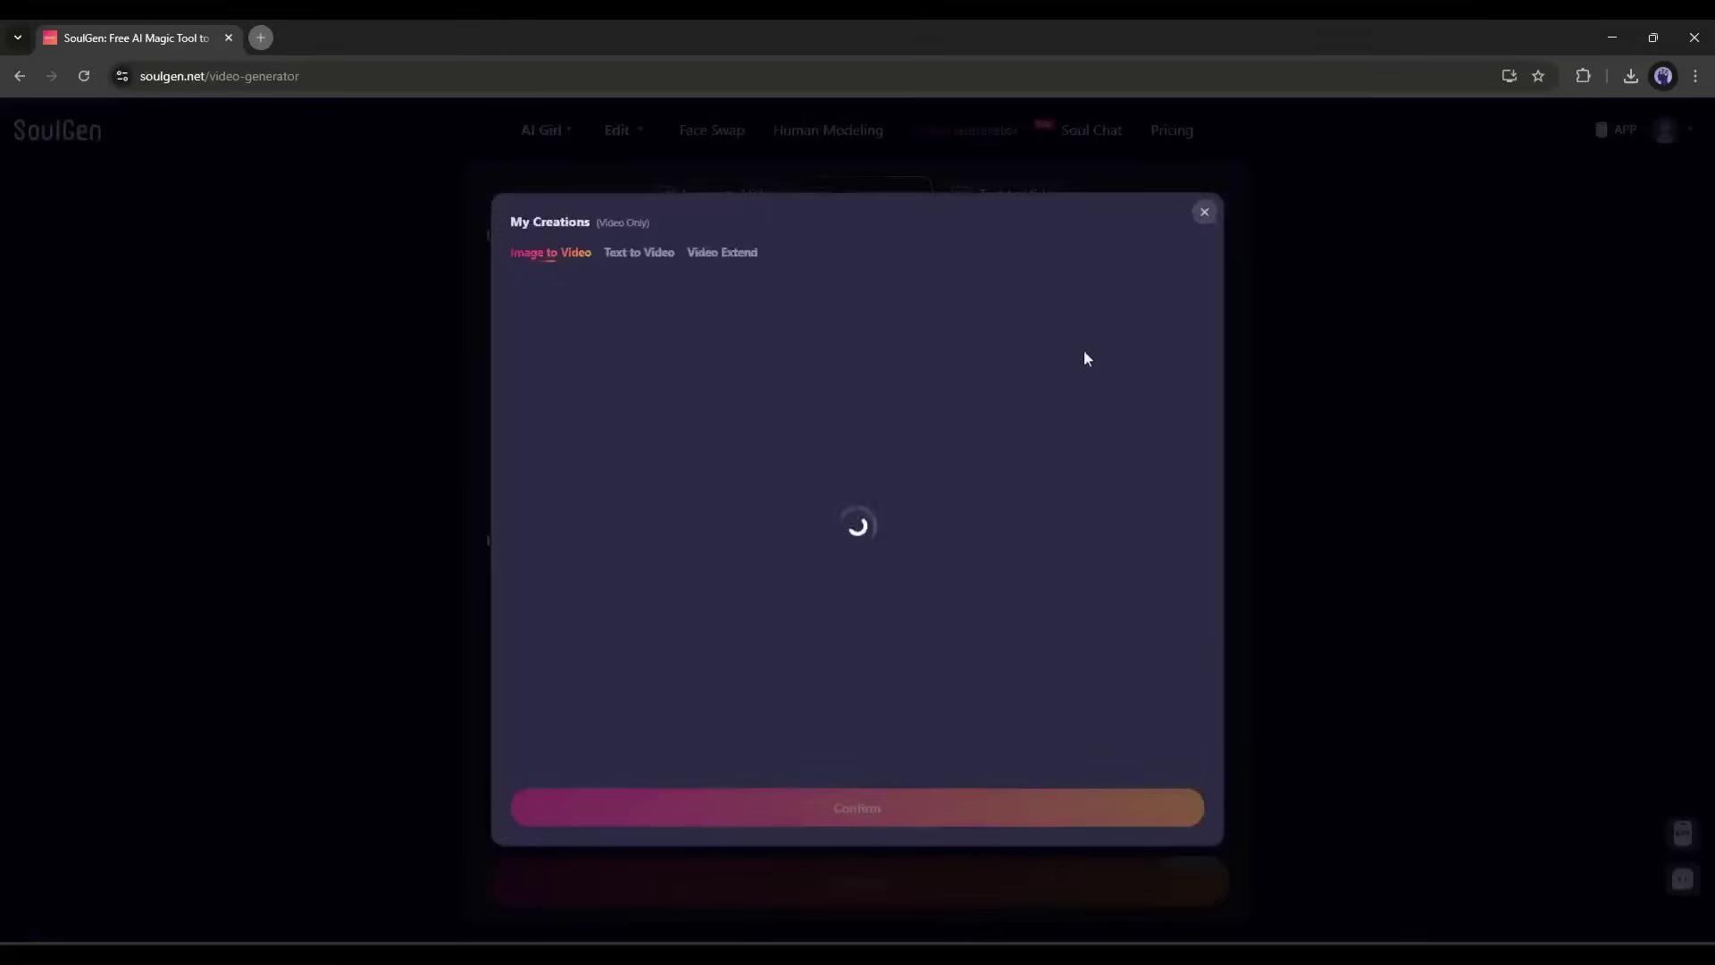
click(625, 402)
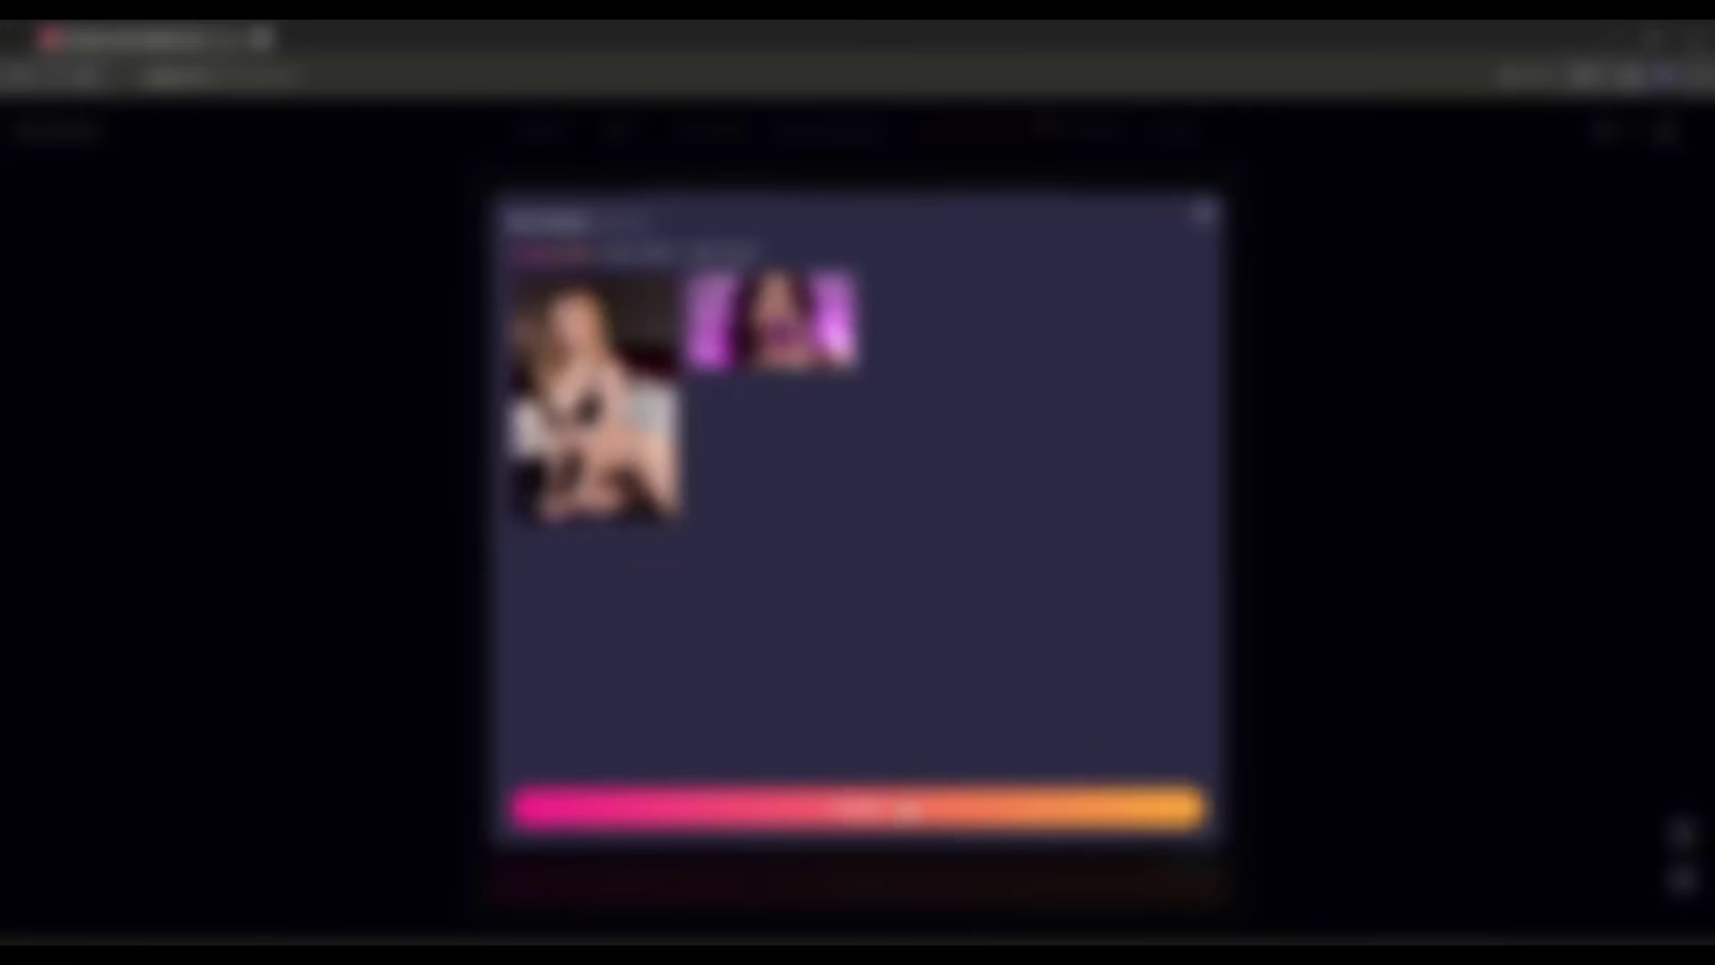
click(907, 808)
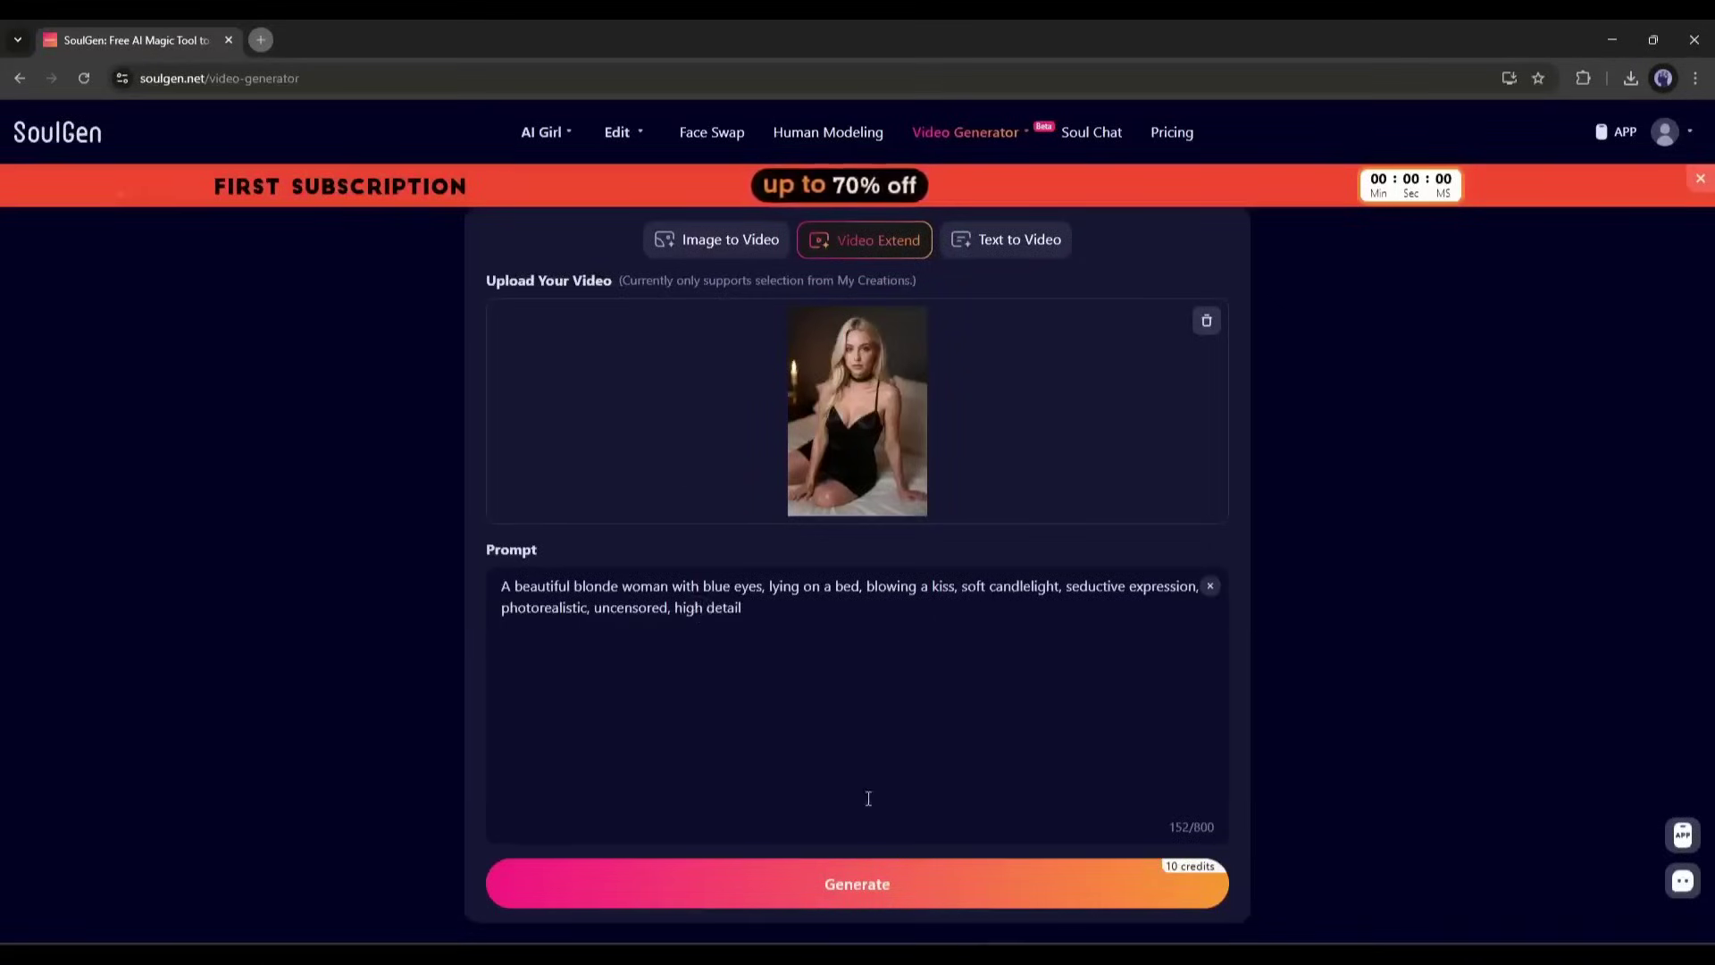
click(894, 885)
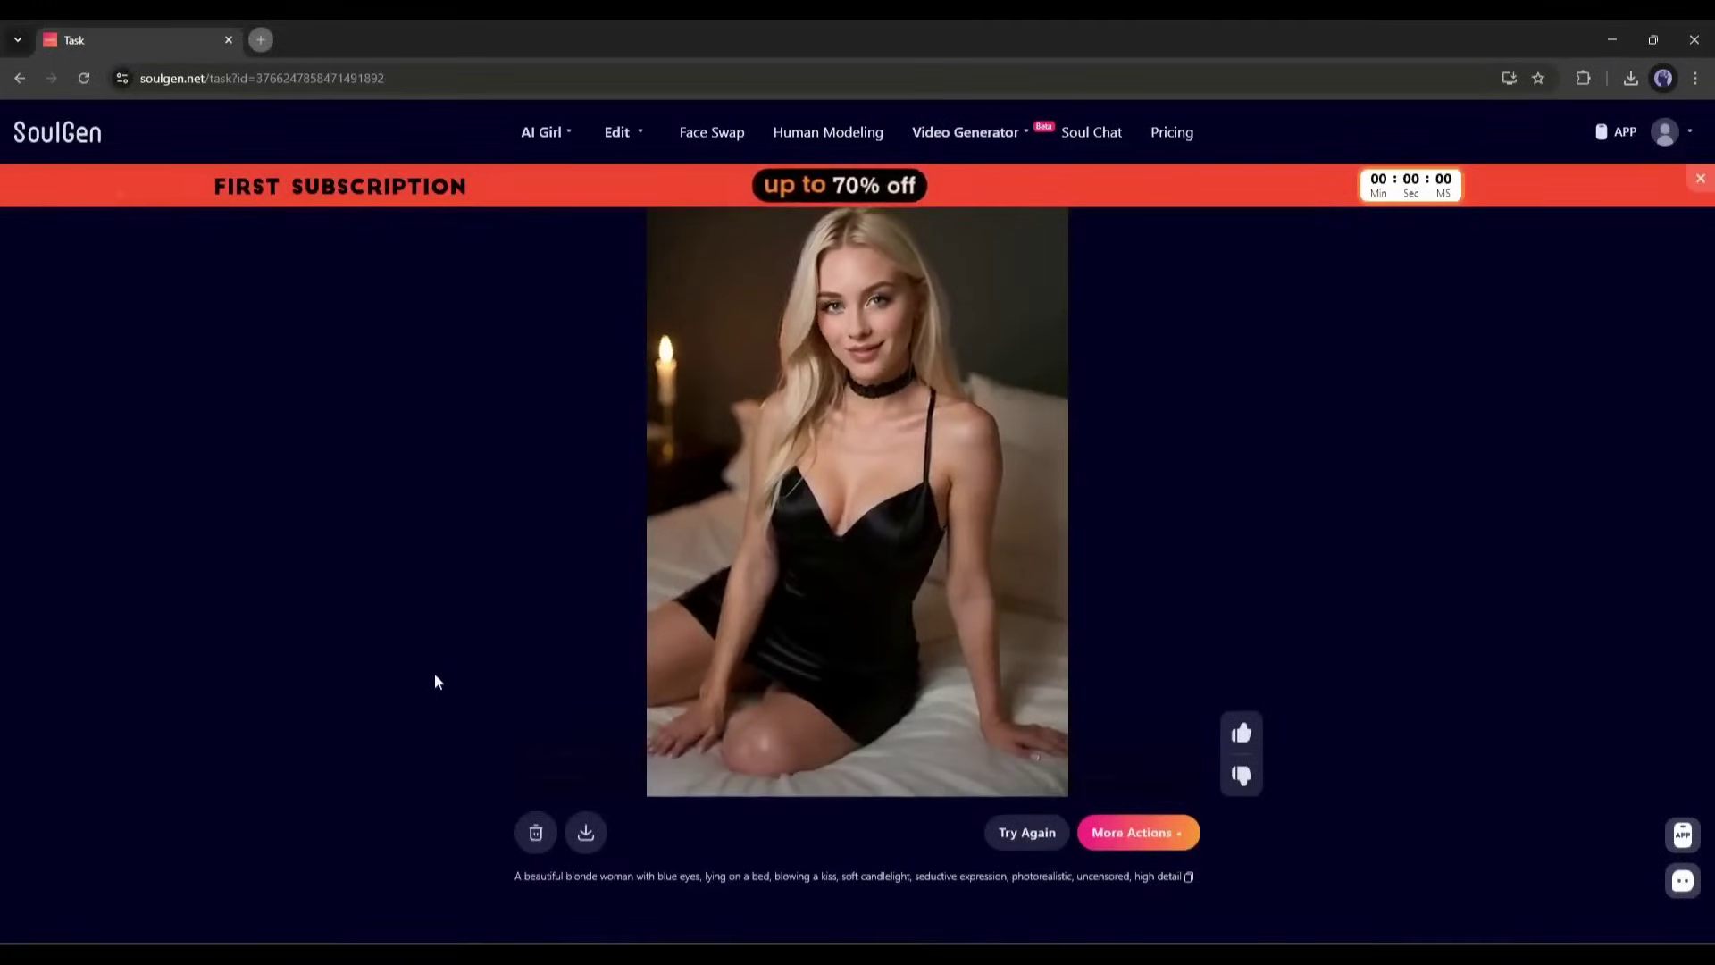
click(1173, 838)
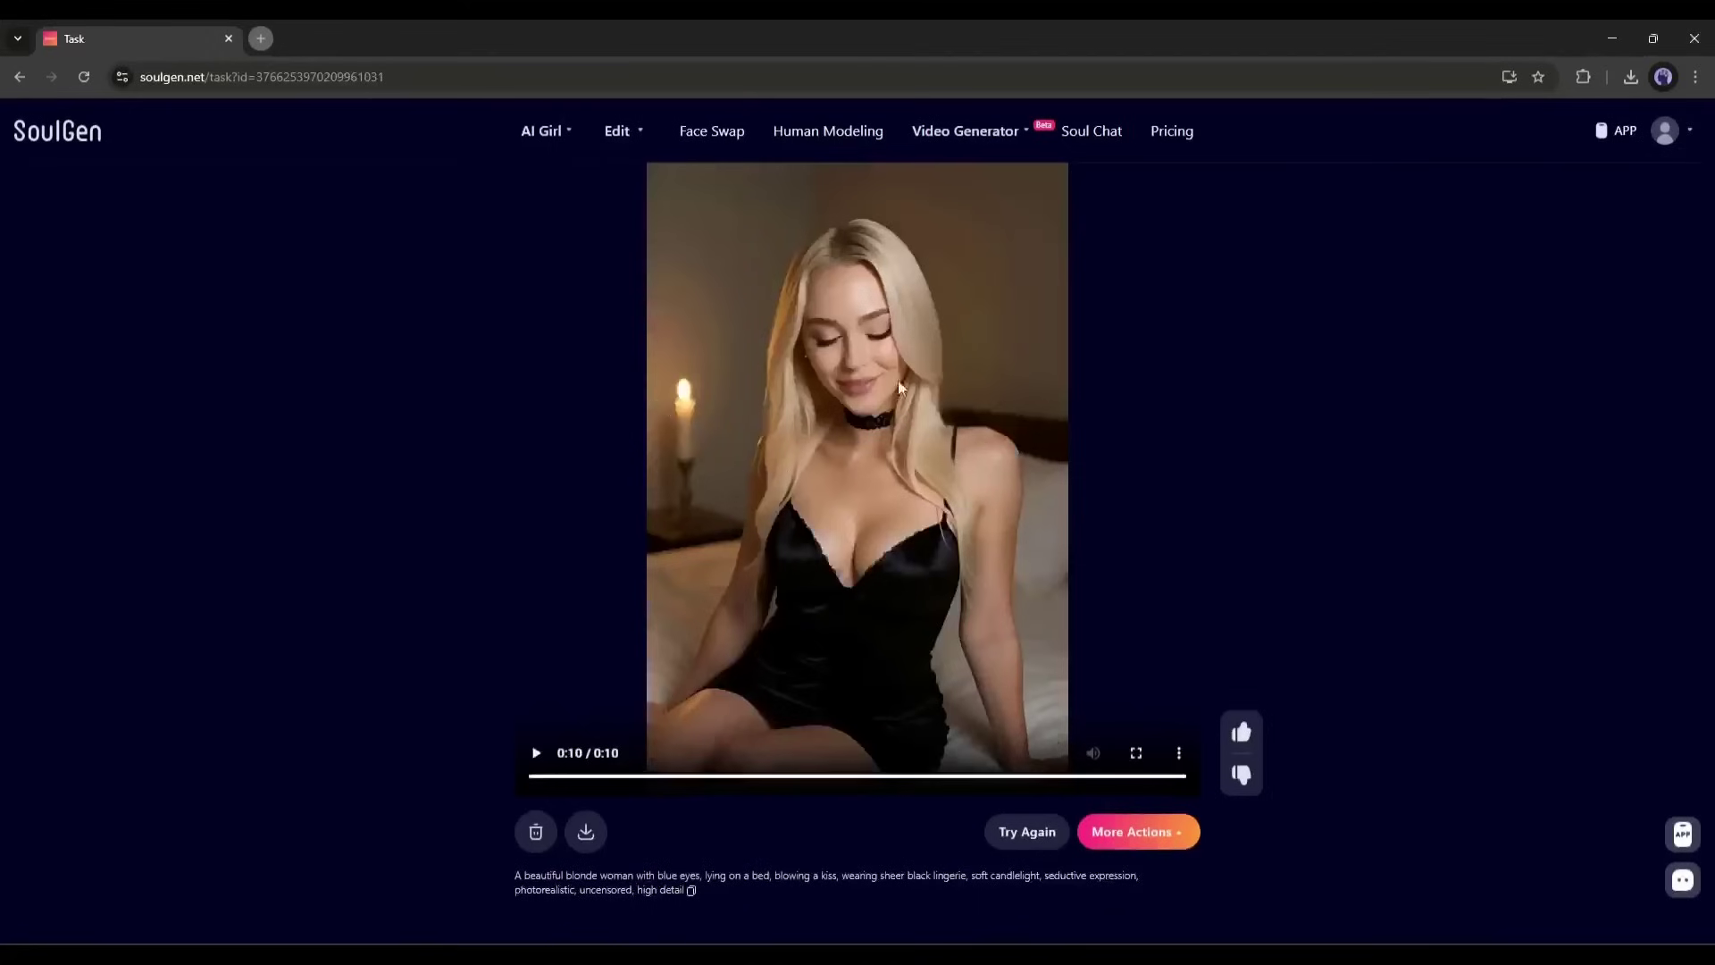
Step: Face-swap the blonde face onto the man demo photo with Advanced 2.0 and Face Enhance on
click(728, 143)
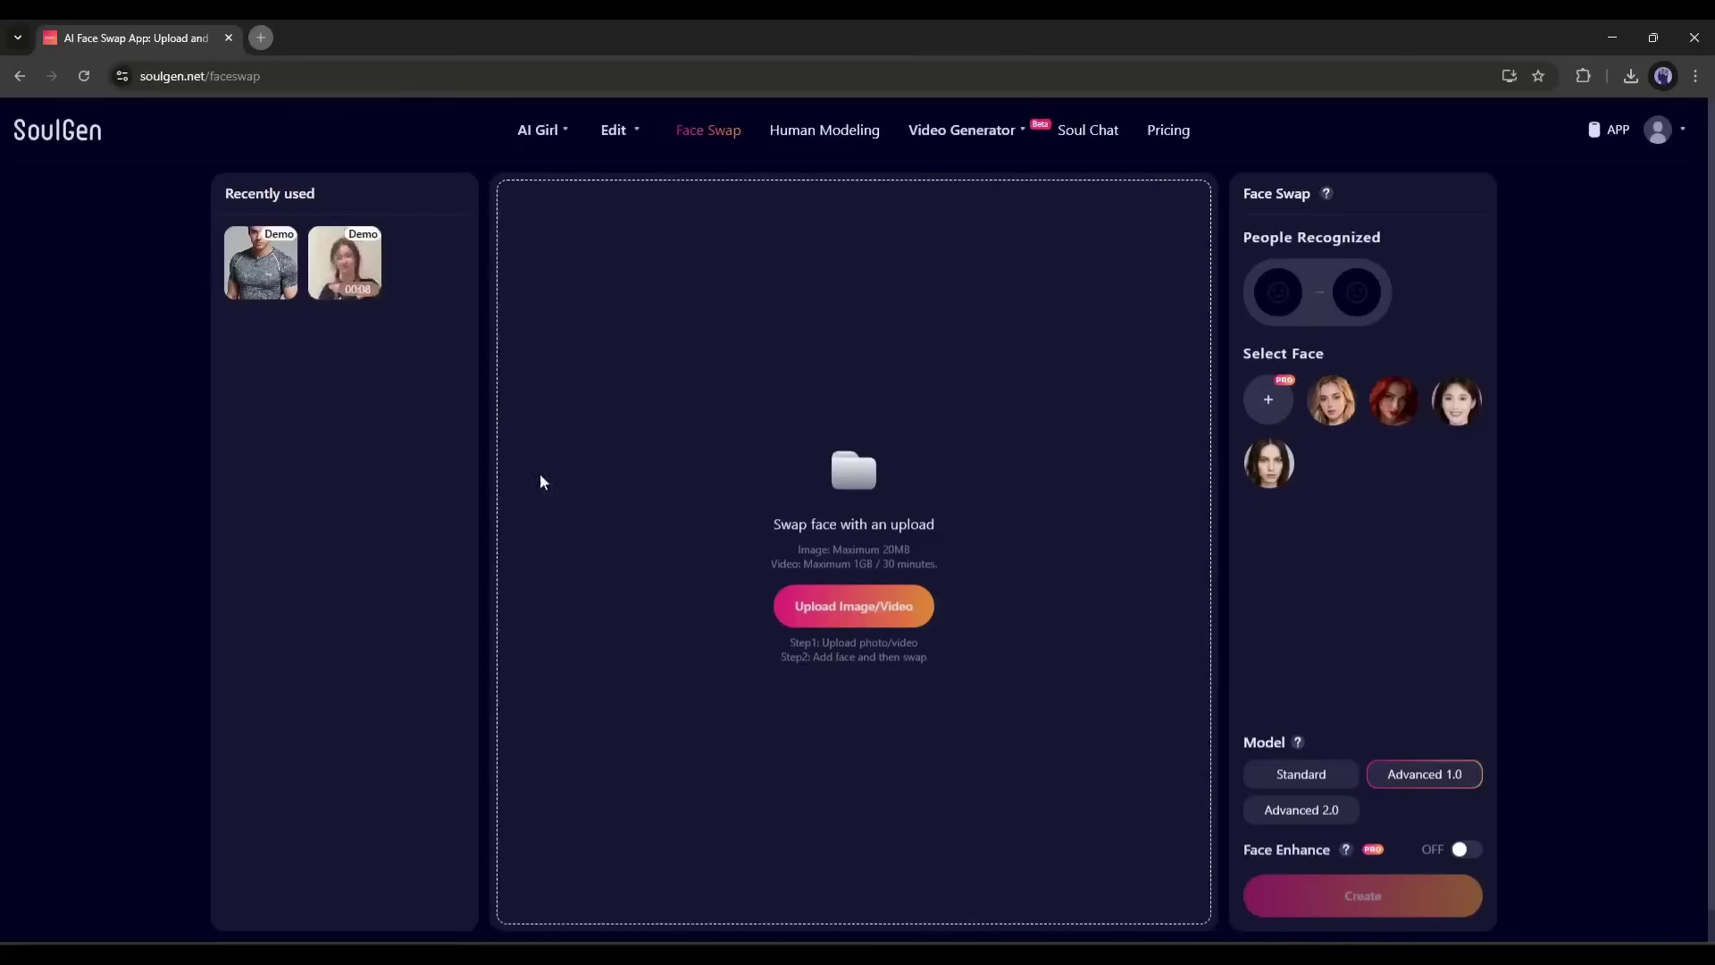
click(273, 265)
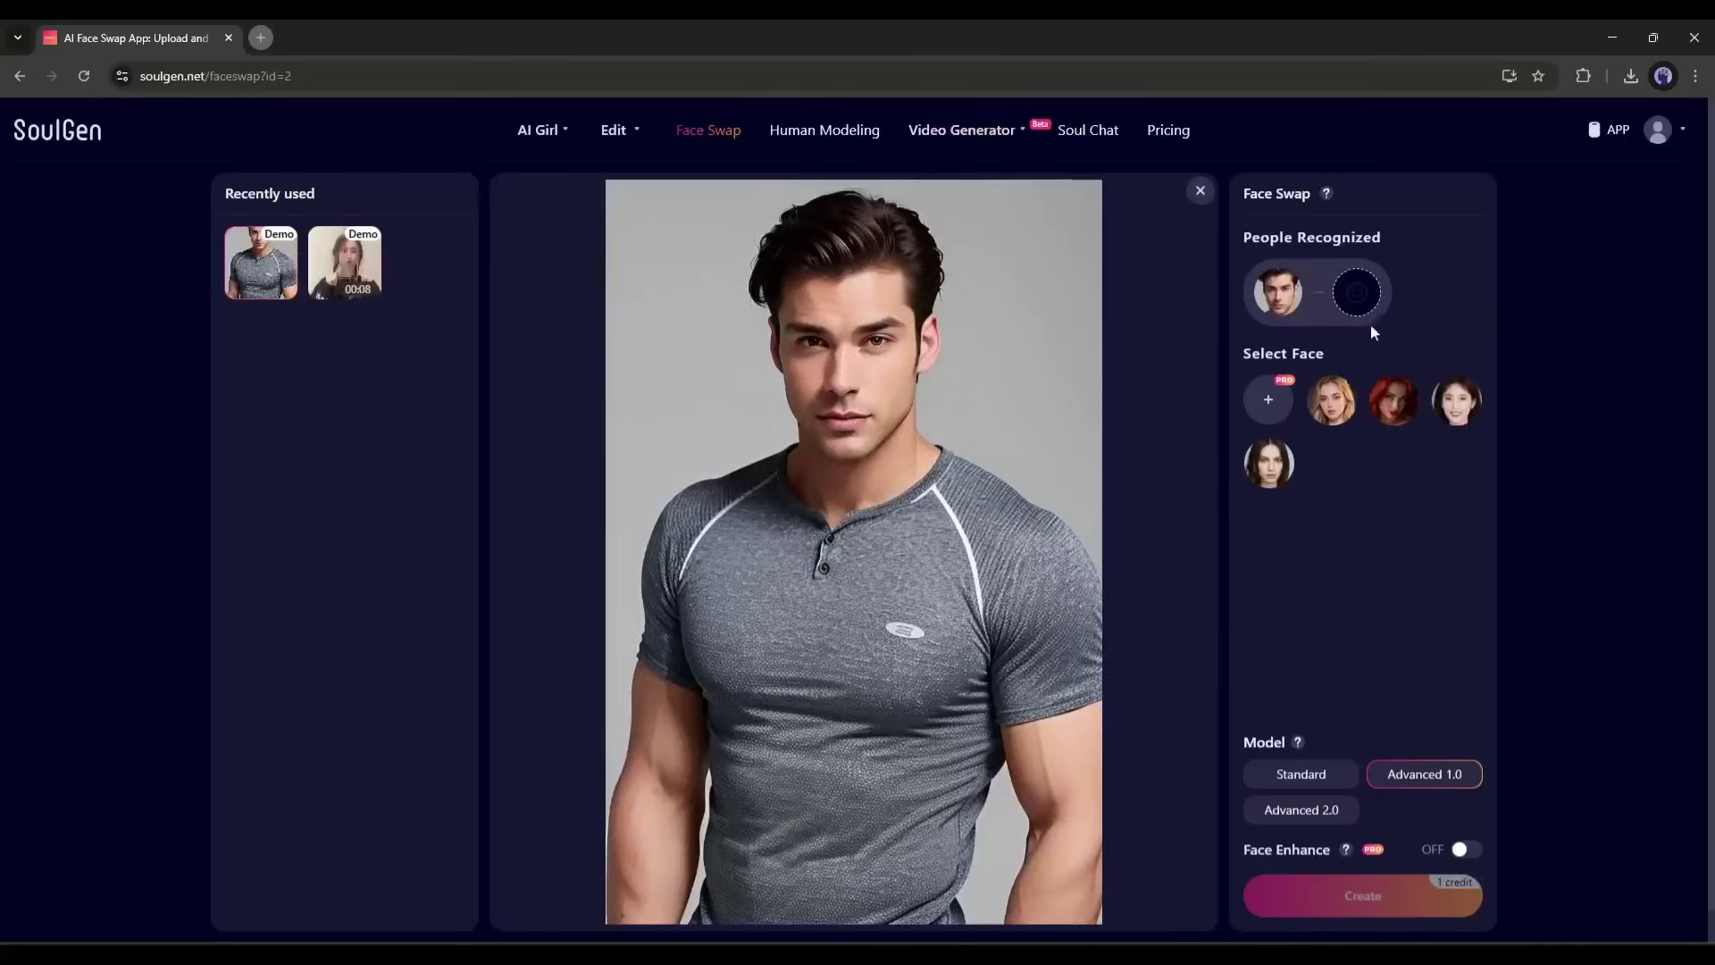
click(1330, 407)
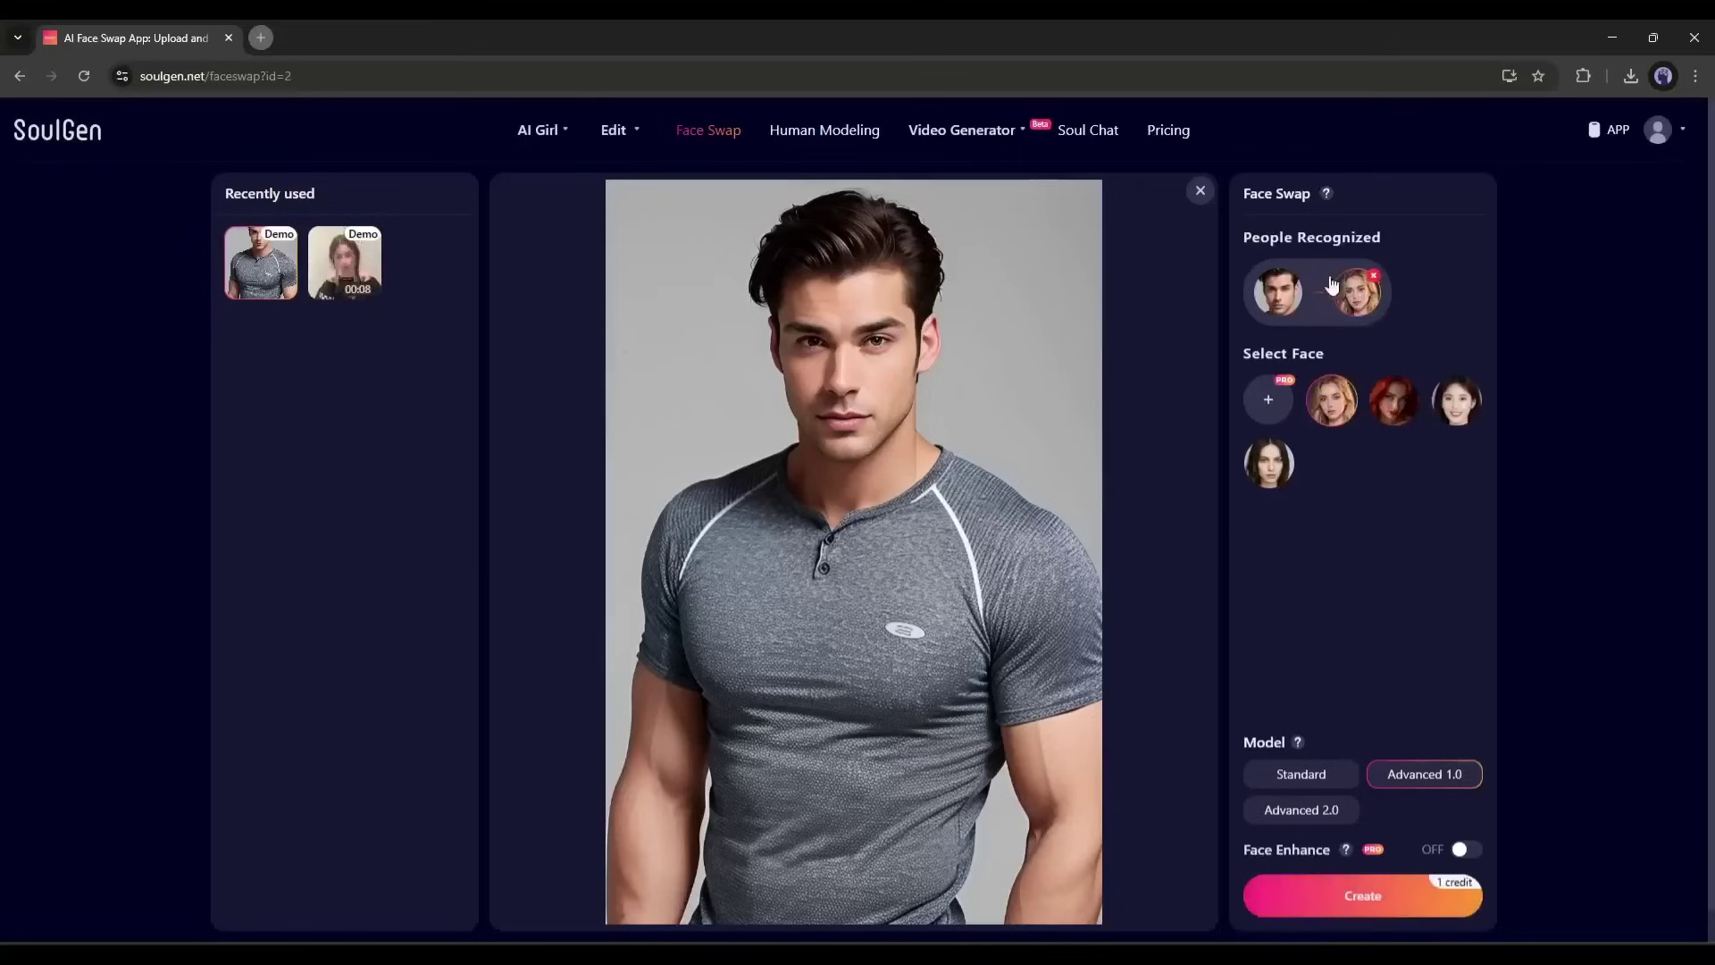
click(1309, 813)
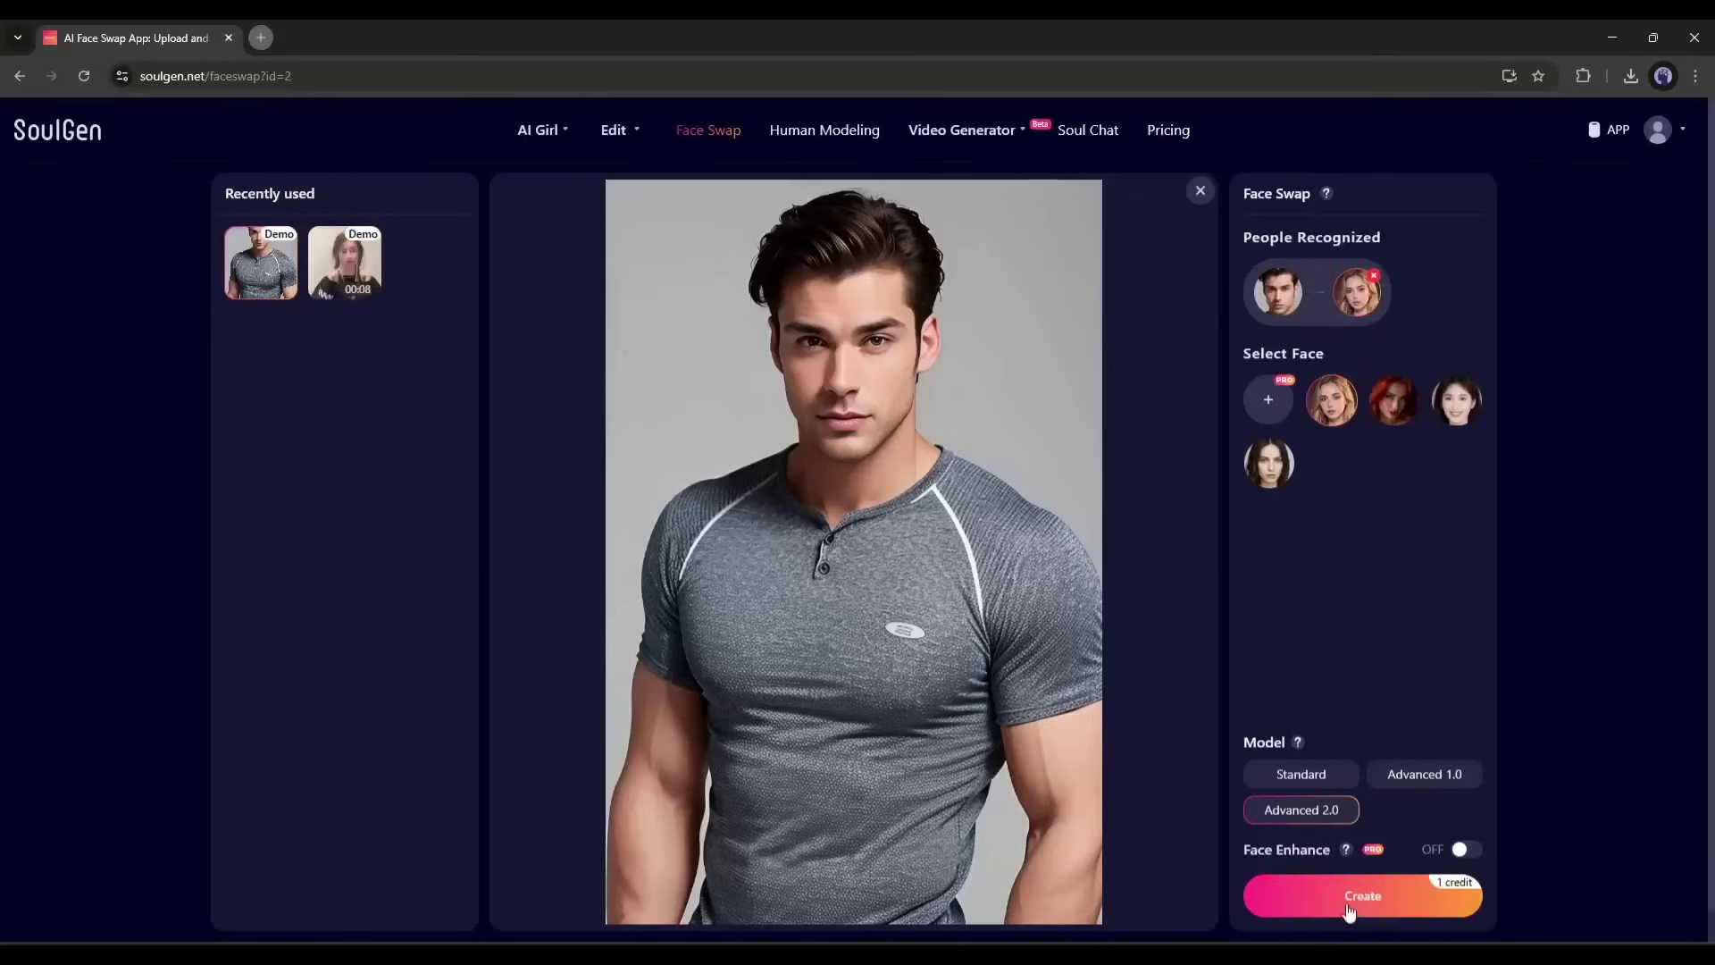
click(1465, 849)
click(1402, 892)
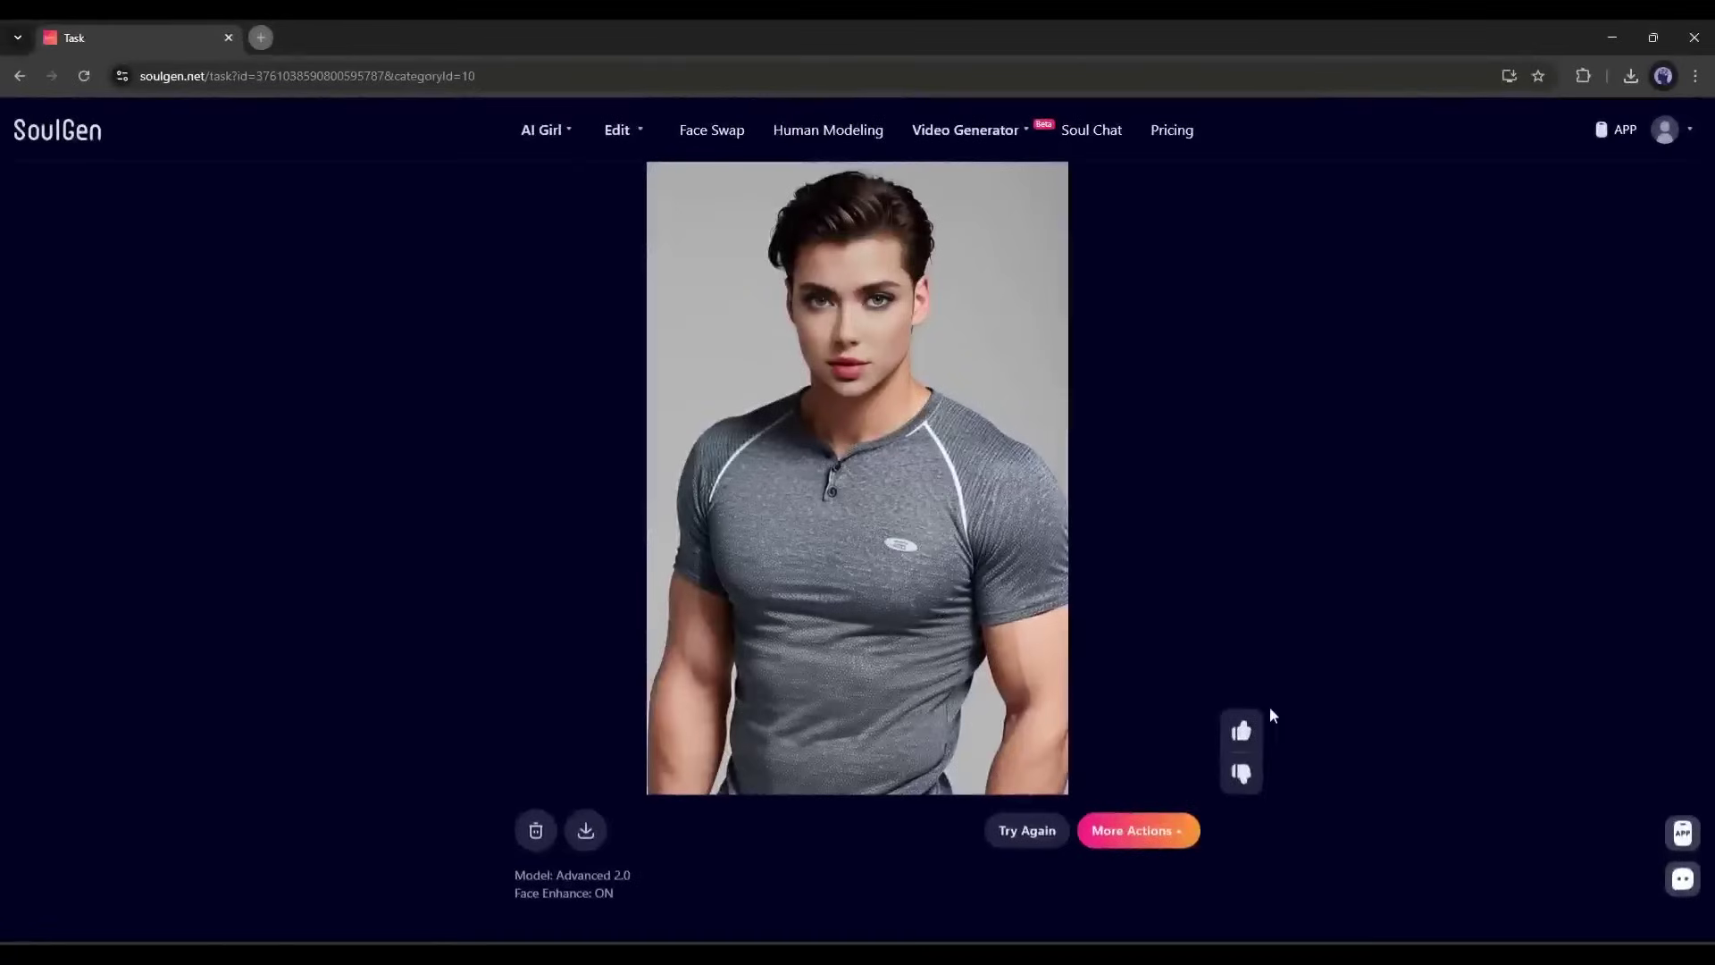
click(711, 131)
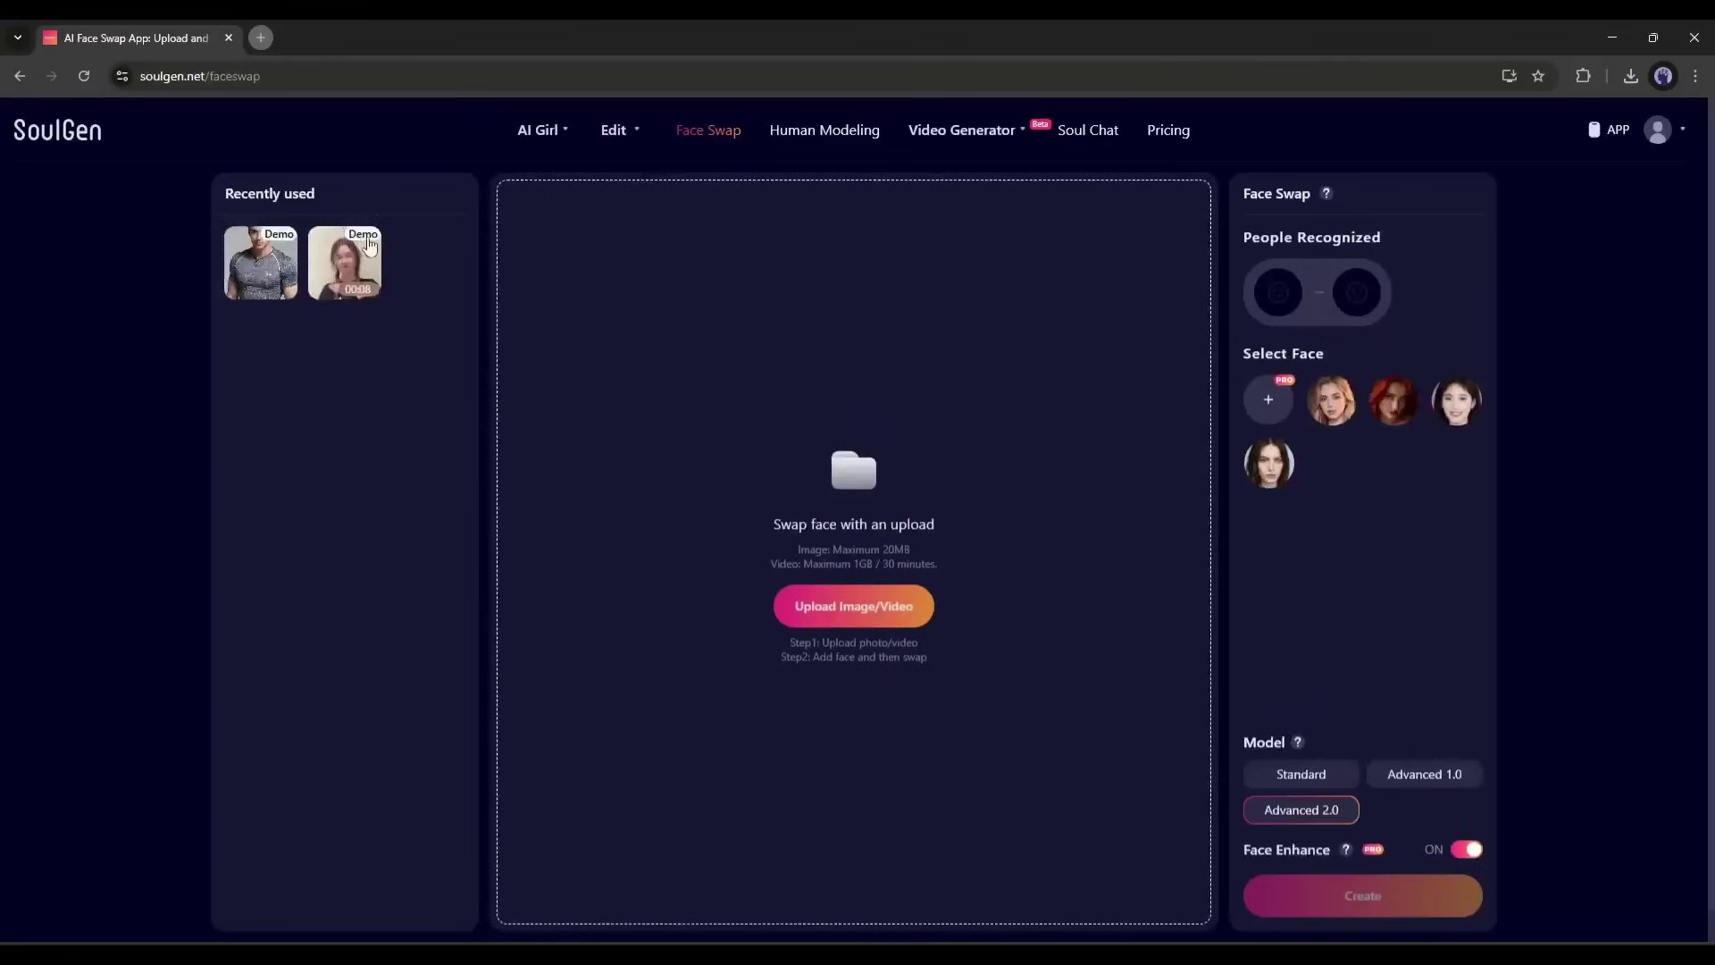
Step: Swap the blonde face onto the 8-second demo dance video
click(350, 268)
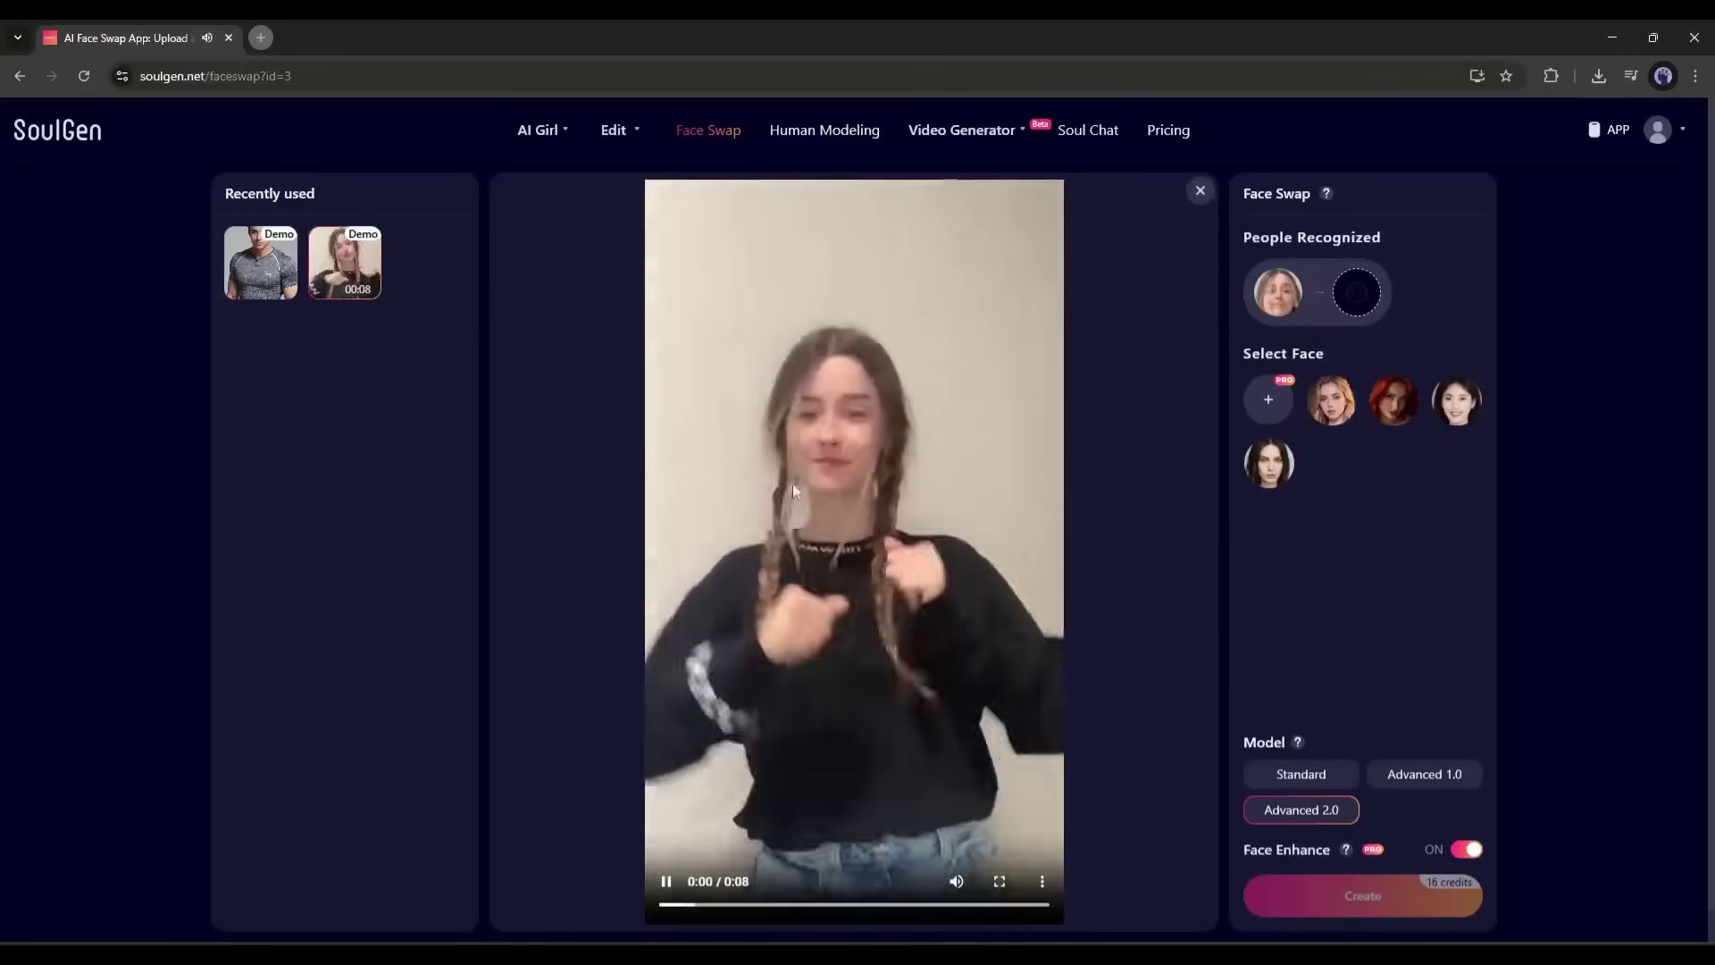
click(1330, 418)
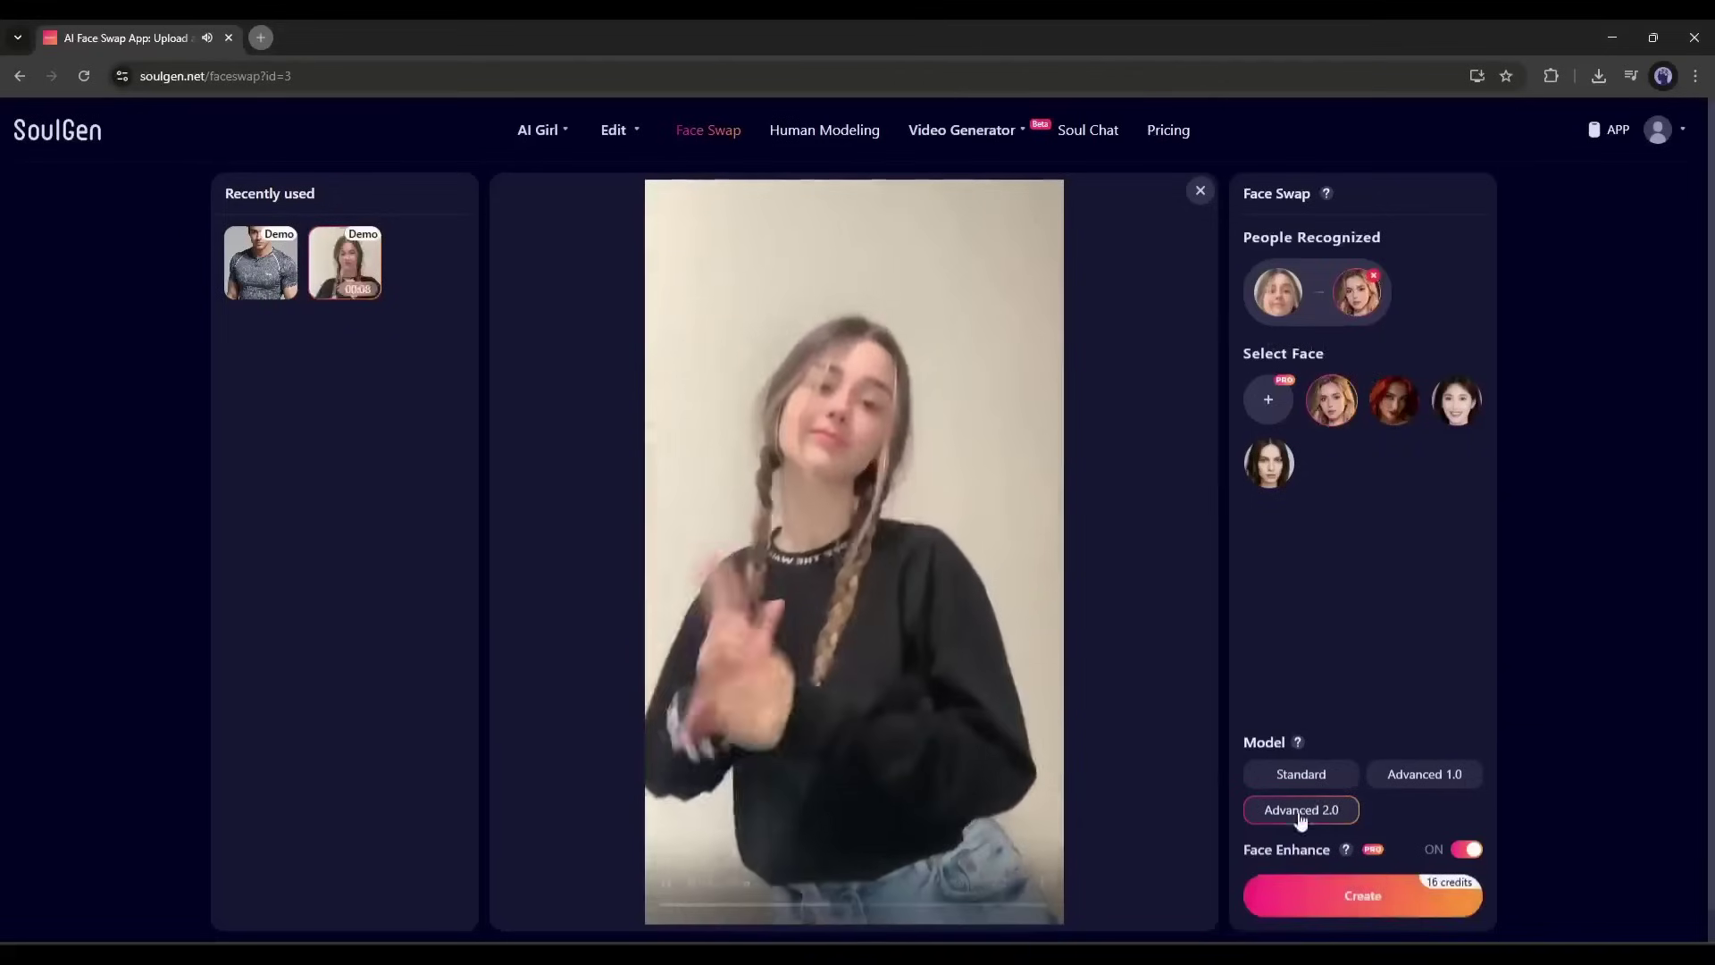
click(1349, 888)
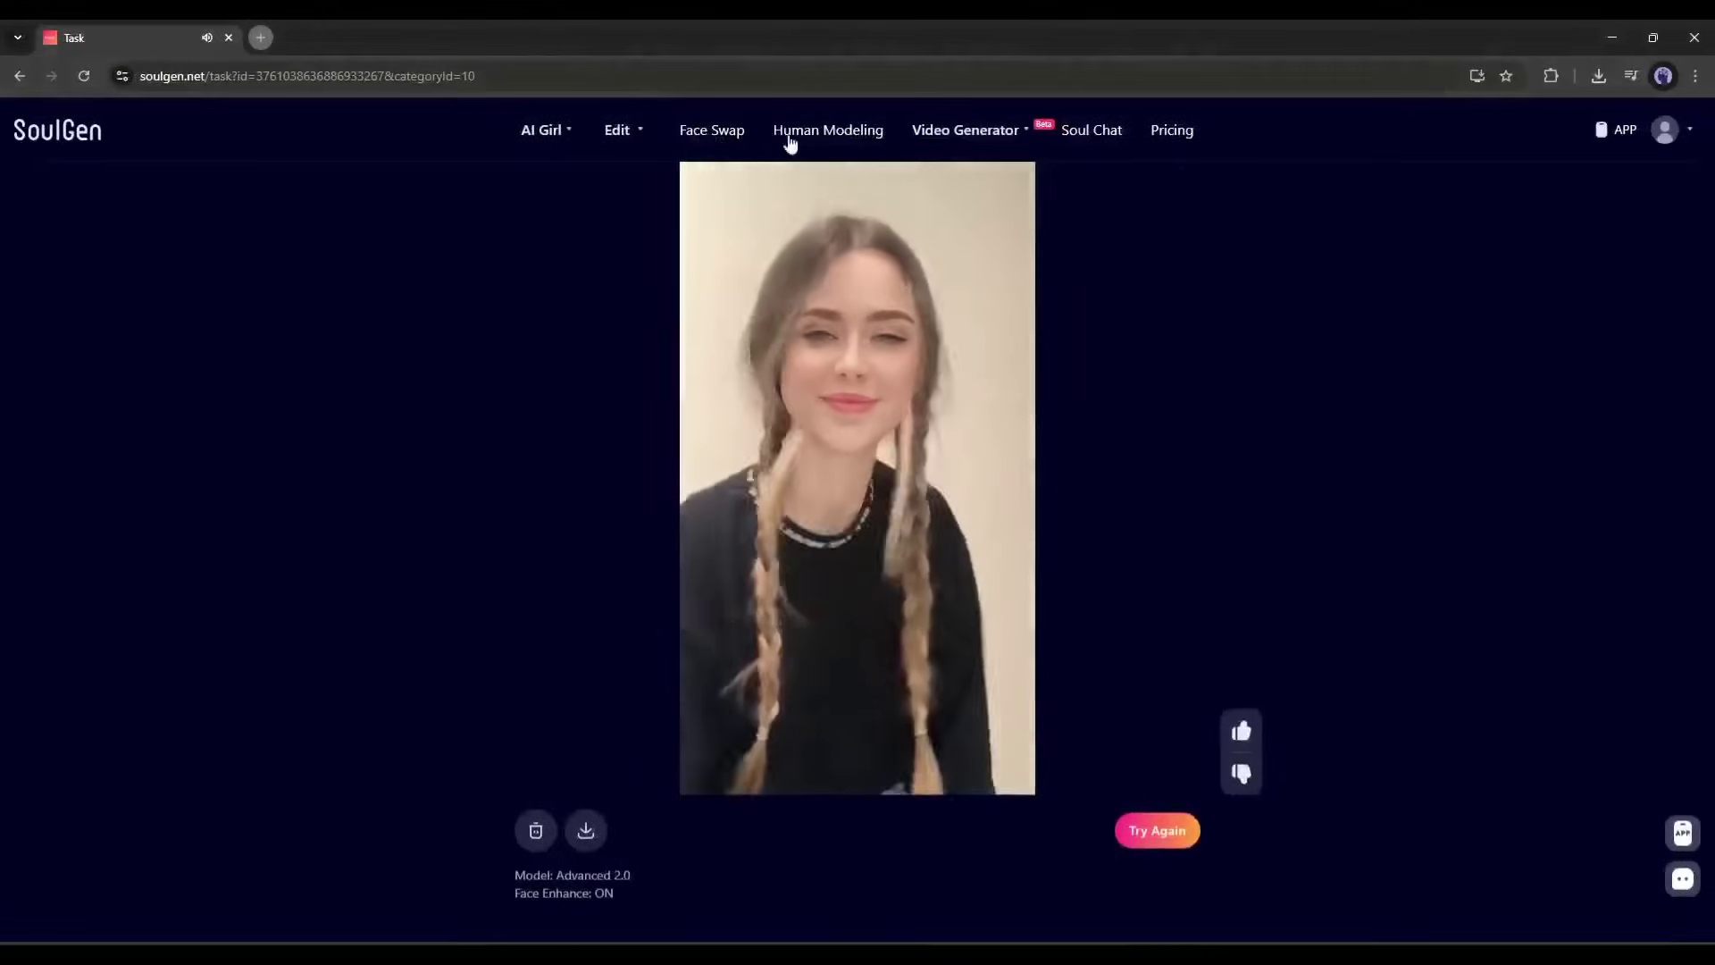
Step: Upload the blonde woman's photo as the Human Modeling reference image
click(788, 141)
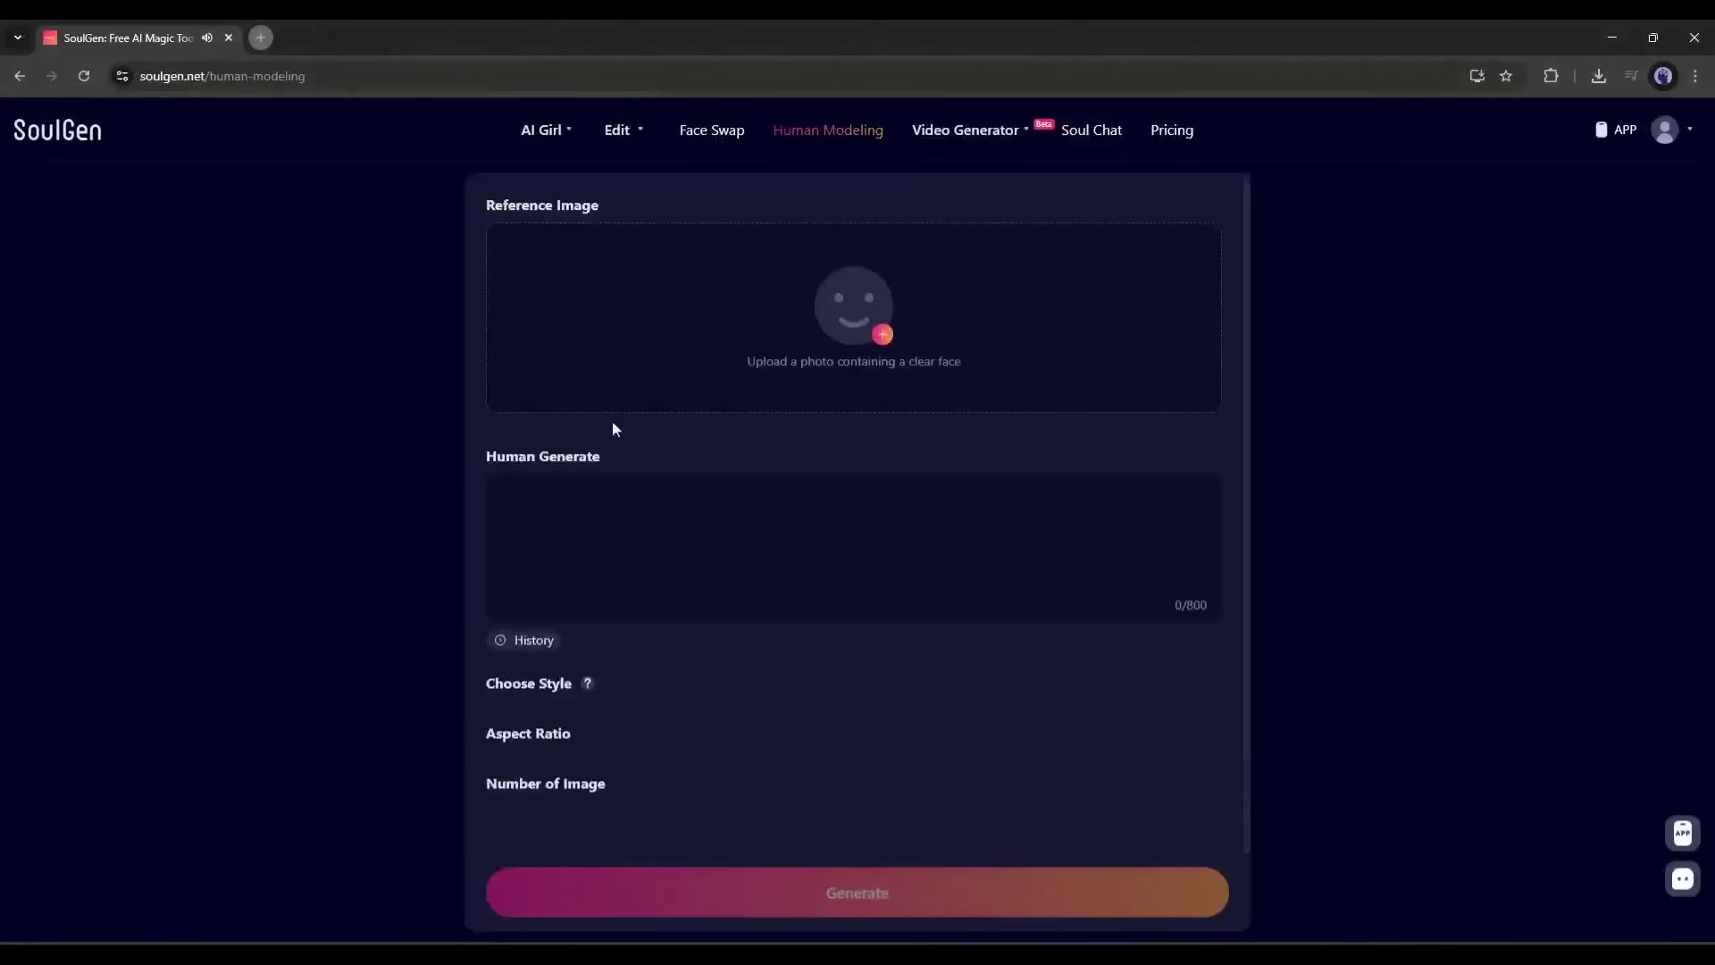
mouse_move(543, 131)
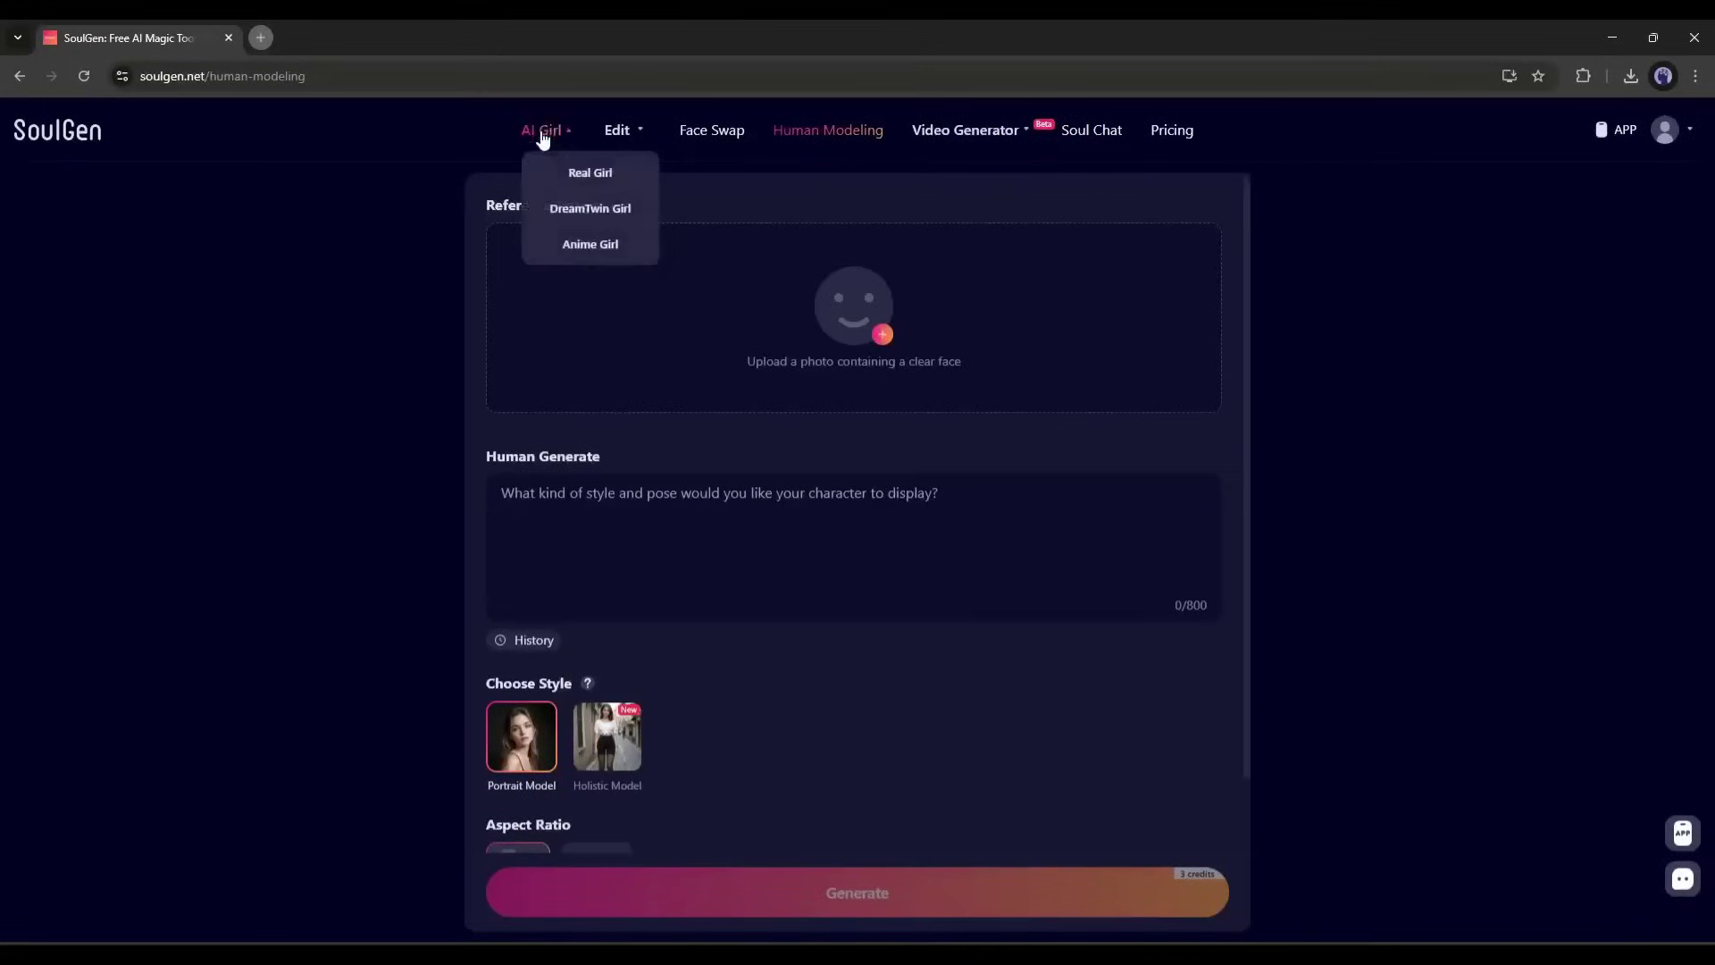
click(566, 209)
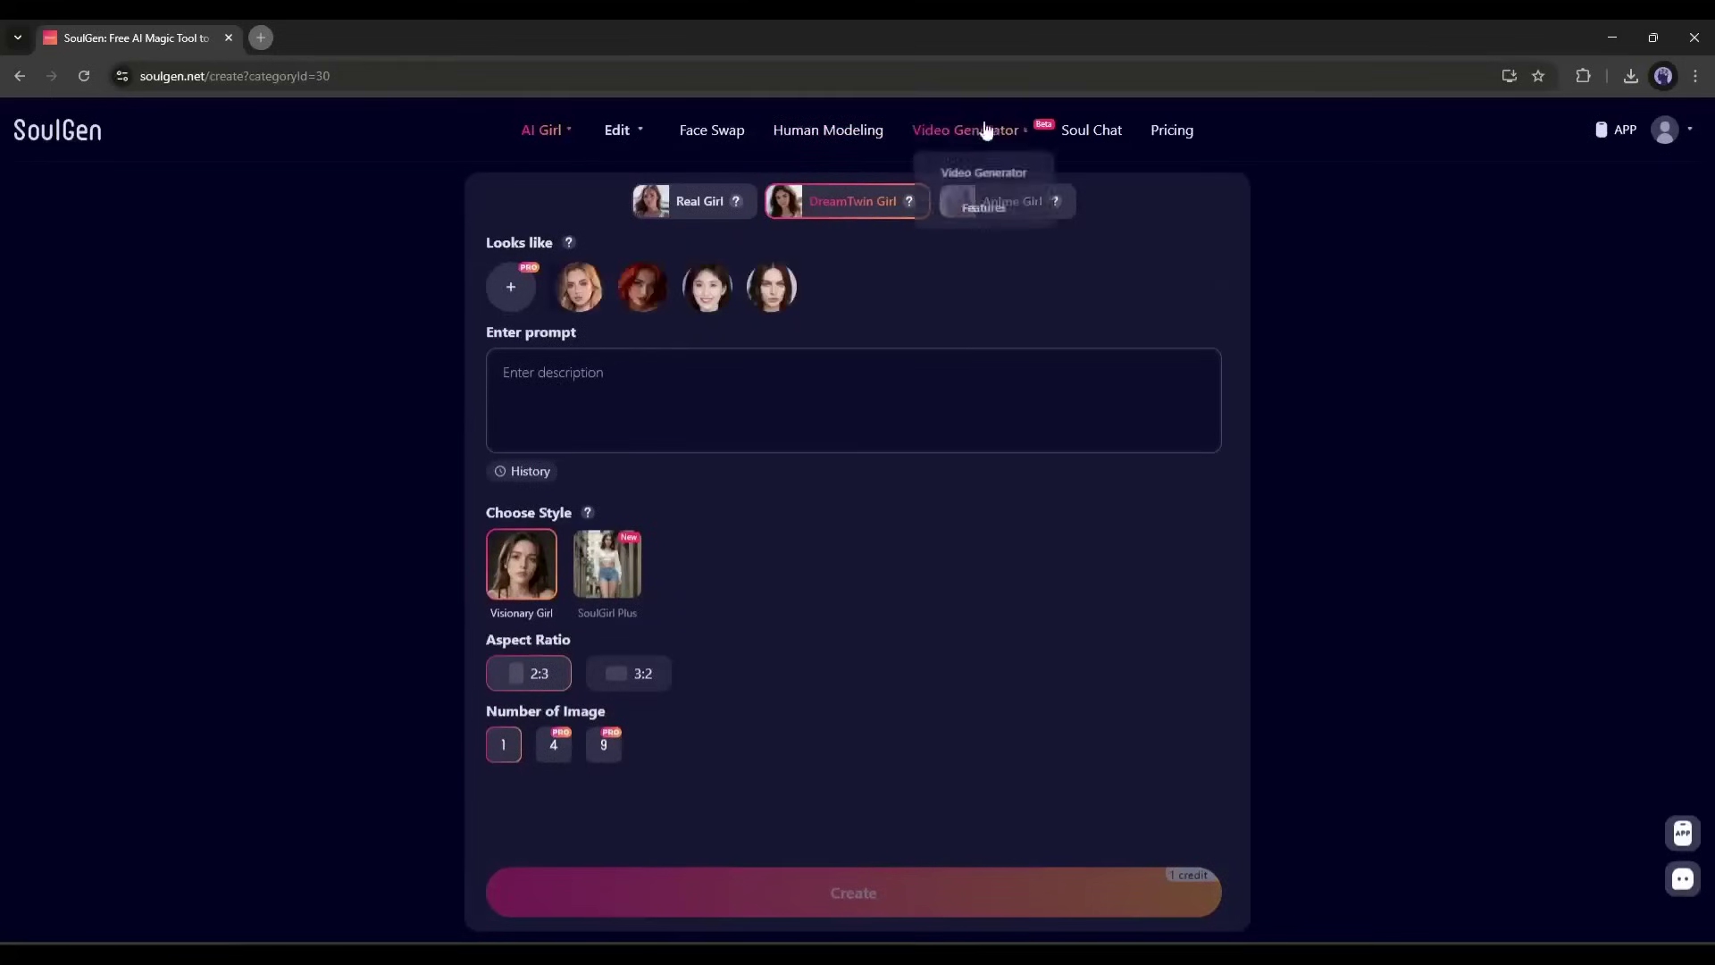
click(823, 131)
click(878, 308)
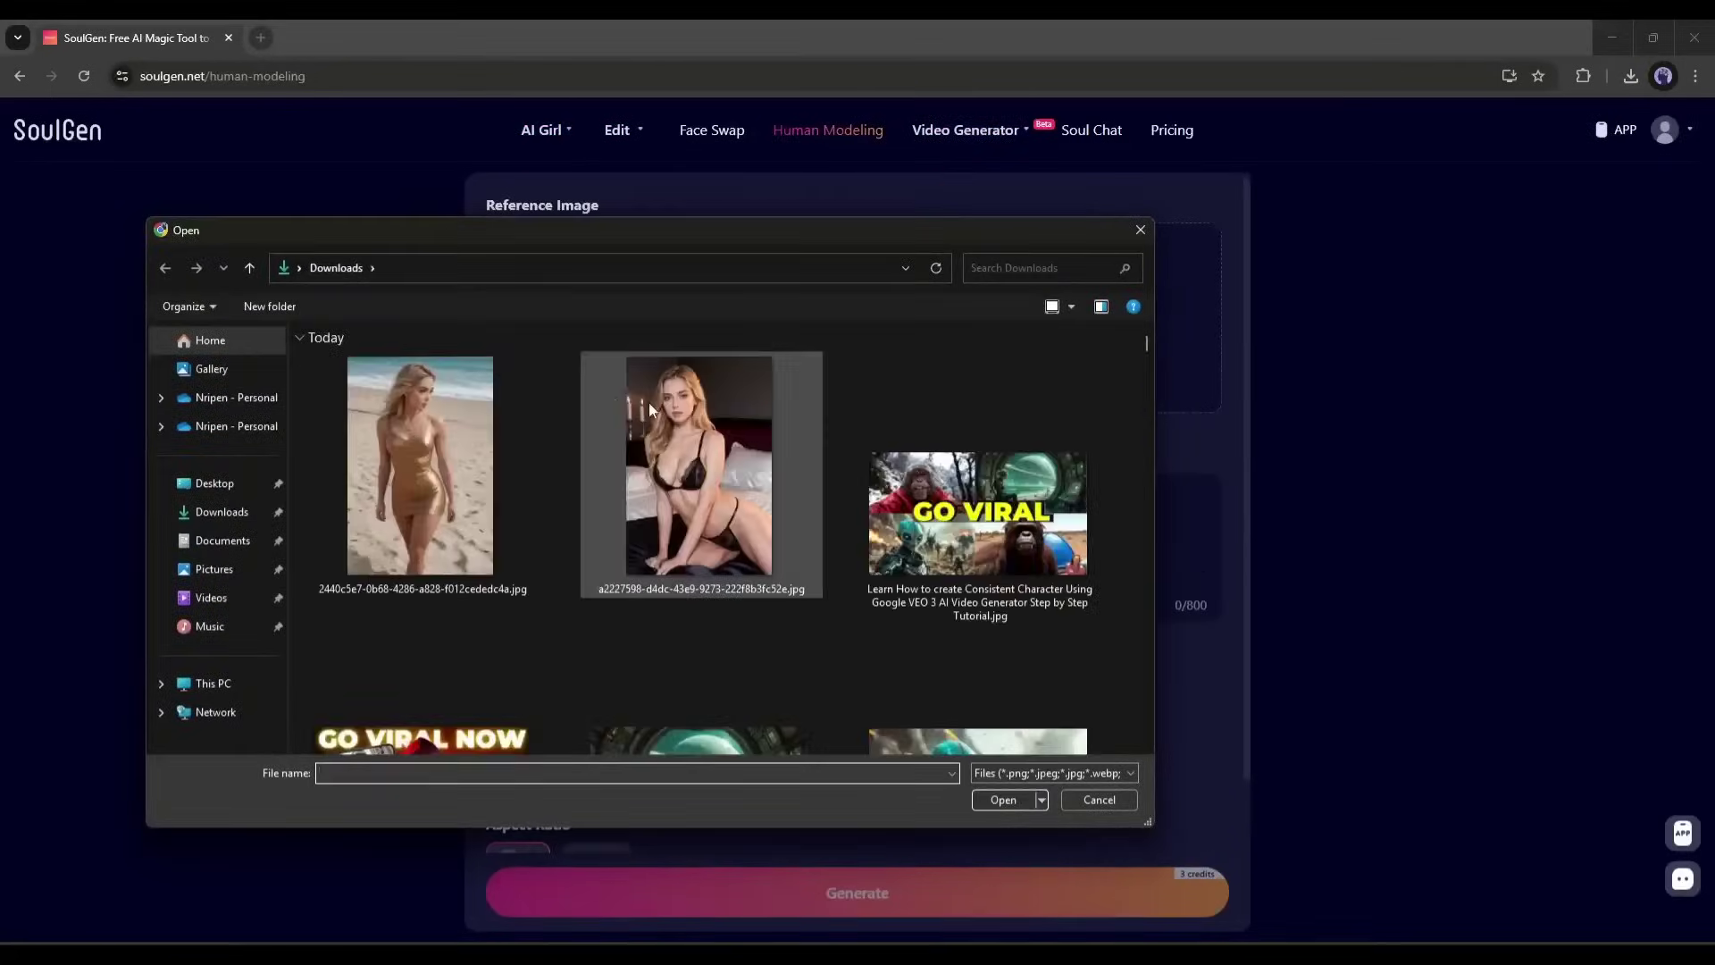
double_click(684, 410)
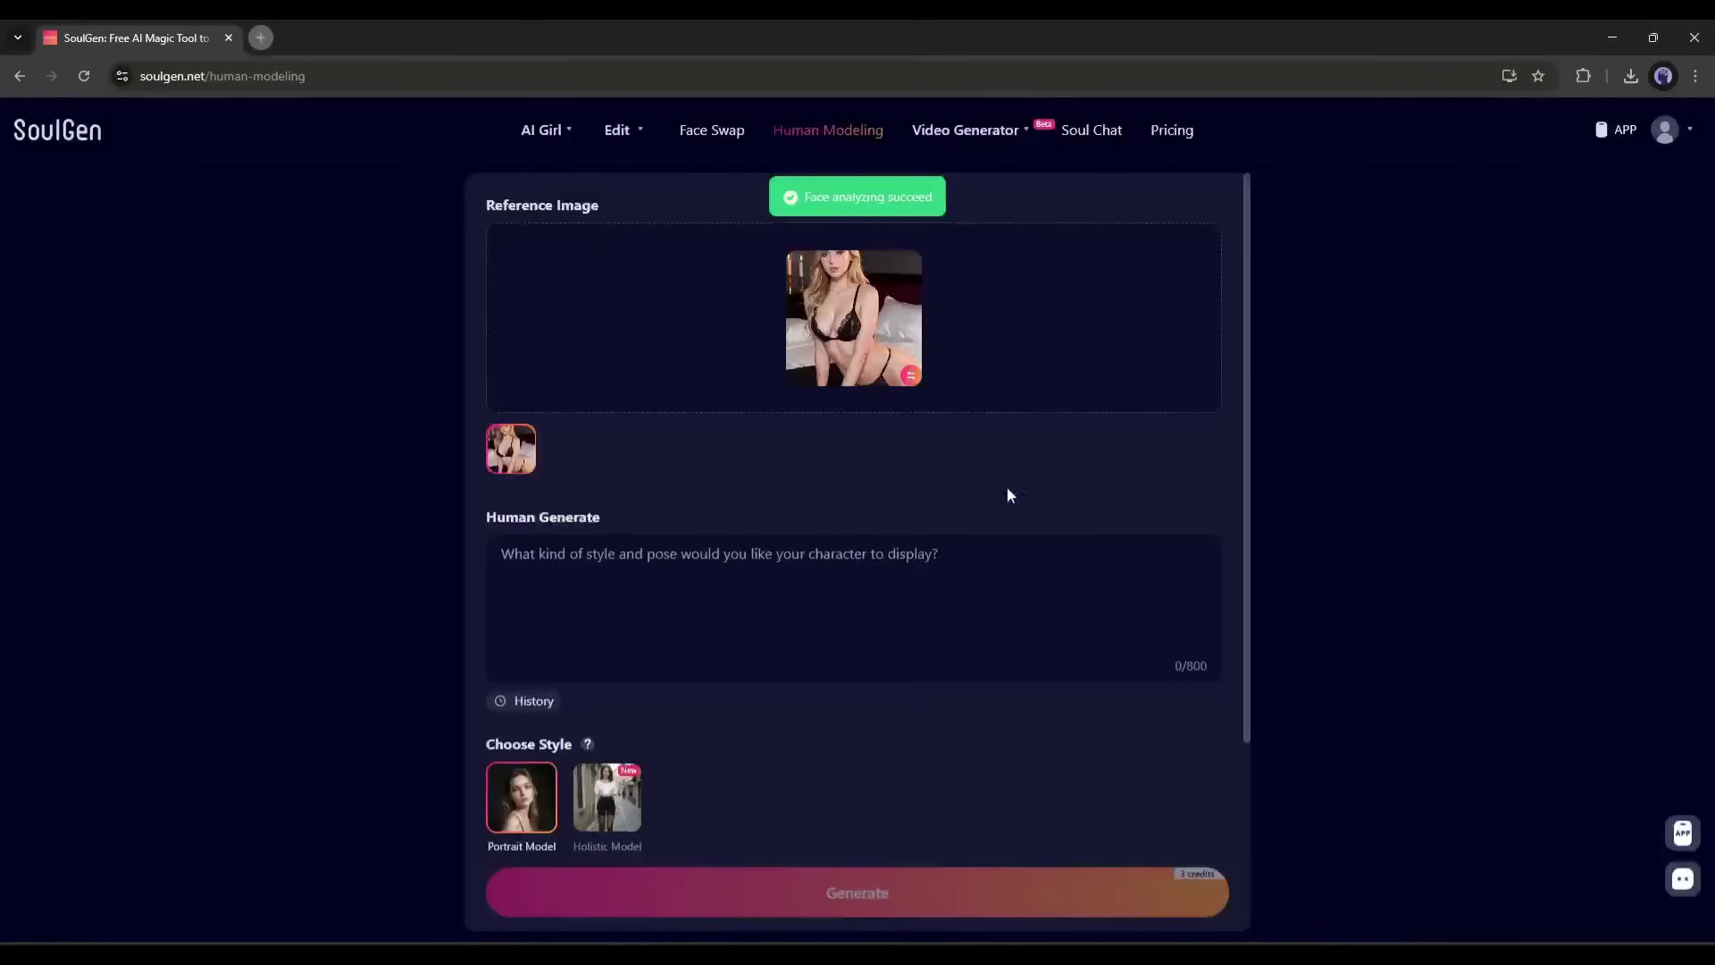
Step: Prompt her riding a bike in an abandoned city, then generate a Holistic Model image at 3:2
click(715, 626)
text(The woman is ridding a)
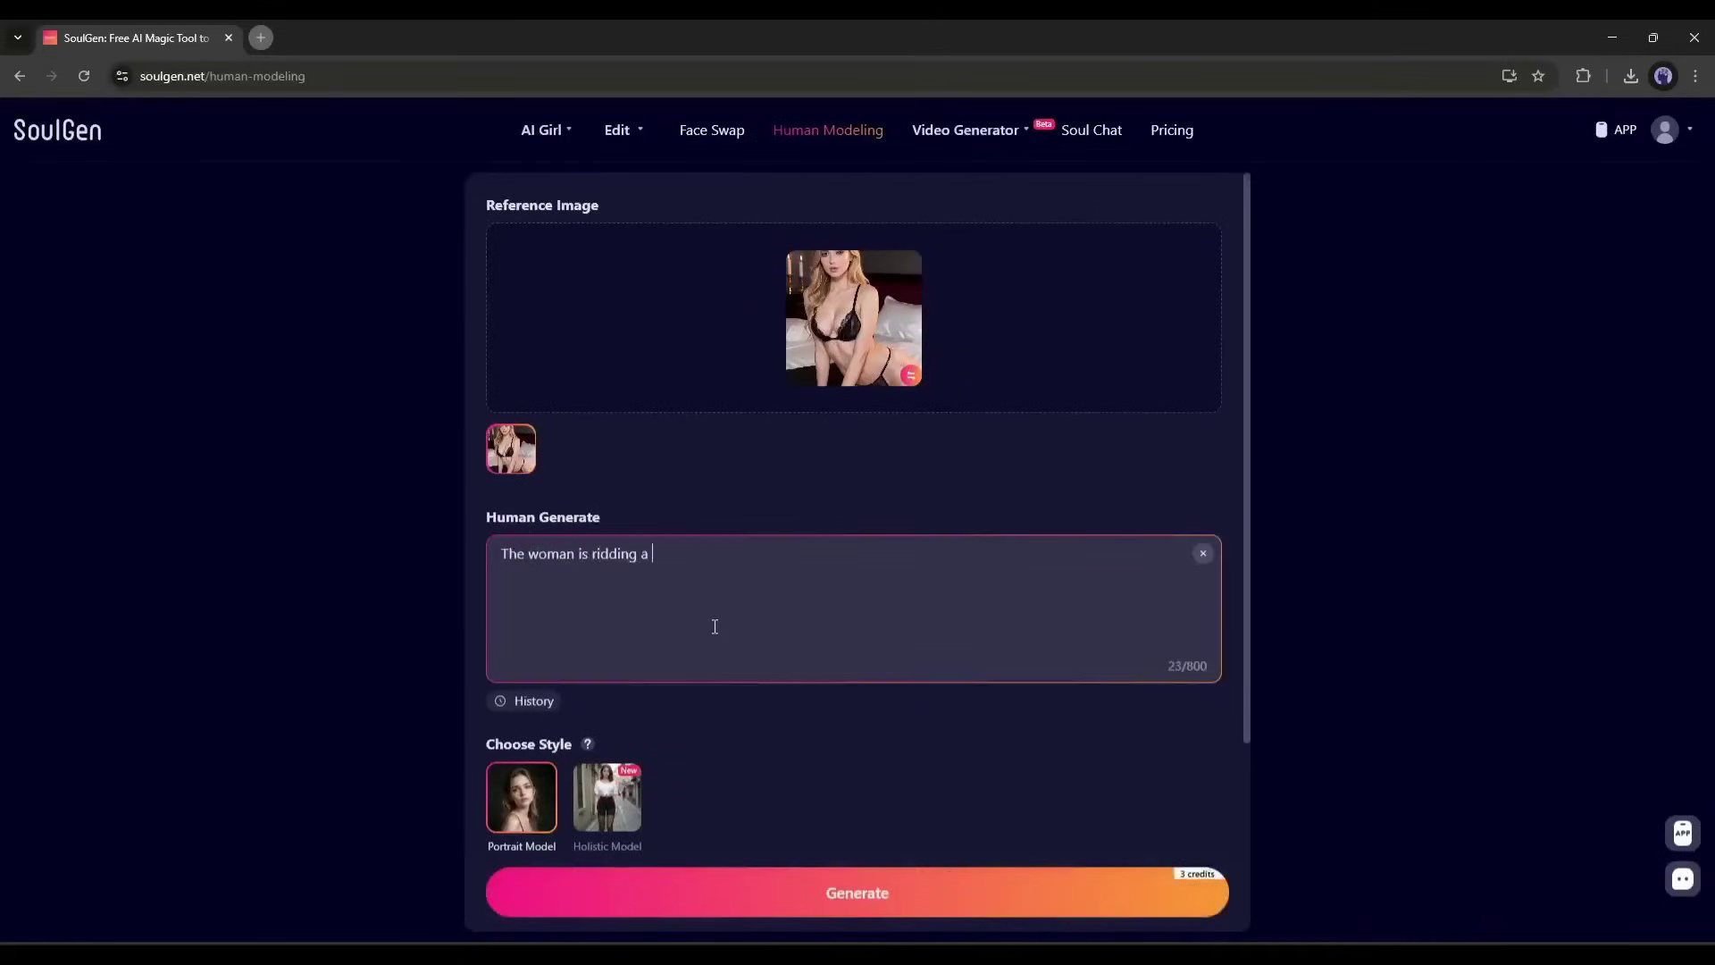
text(on city)
scroll(714, 626, down, 2)
click(625, 636)
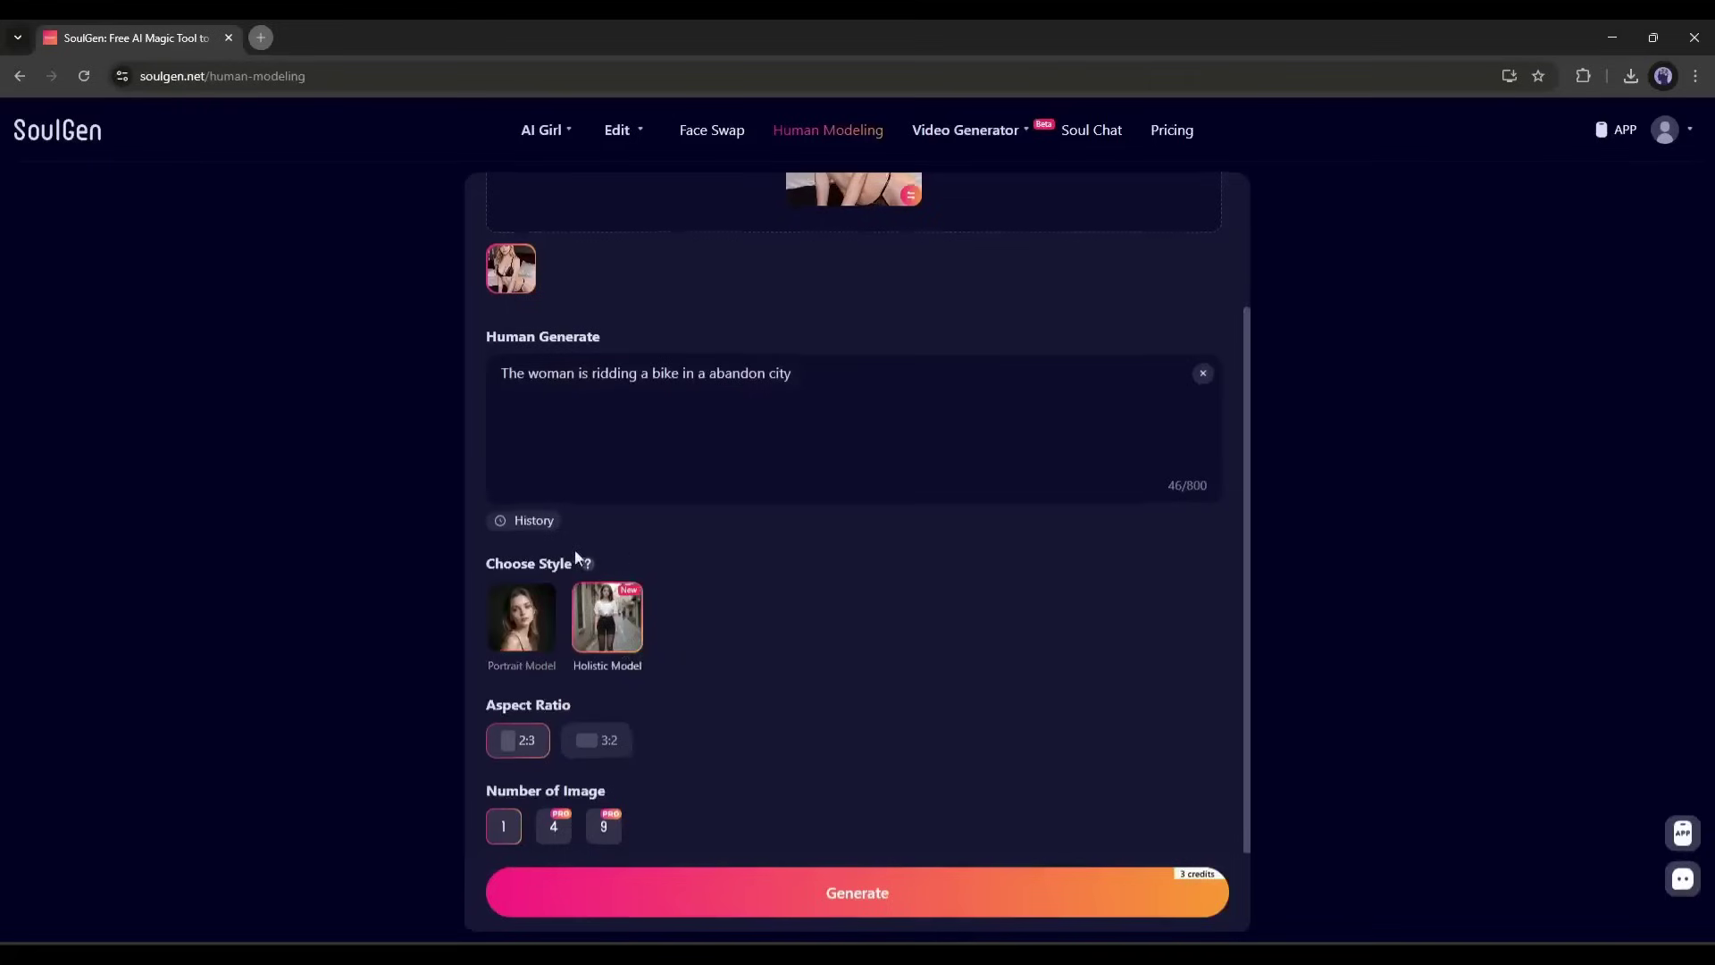
scroll(574, 559, down, 1)
click(595, 670)
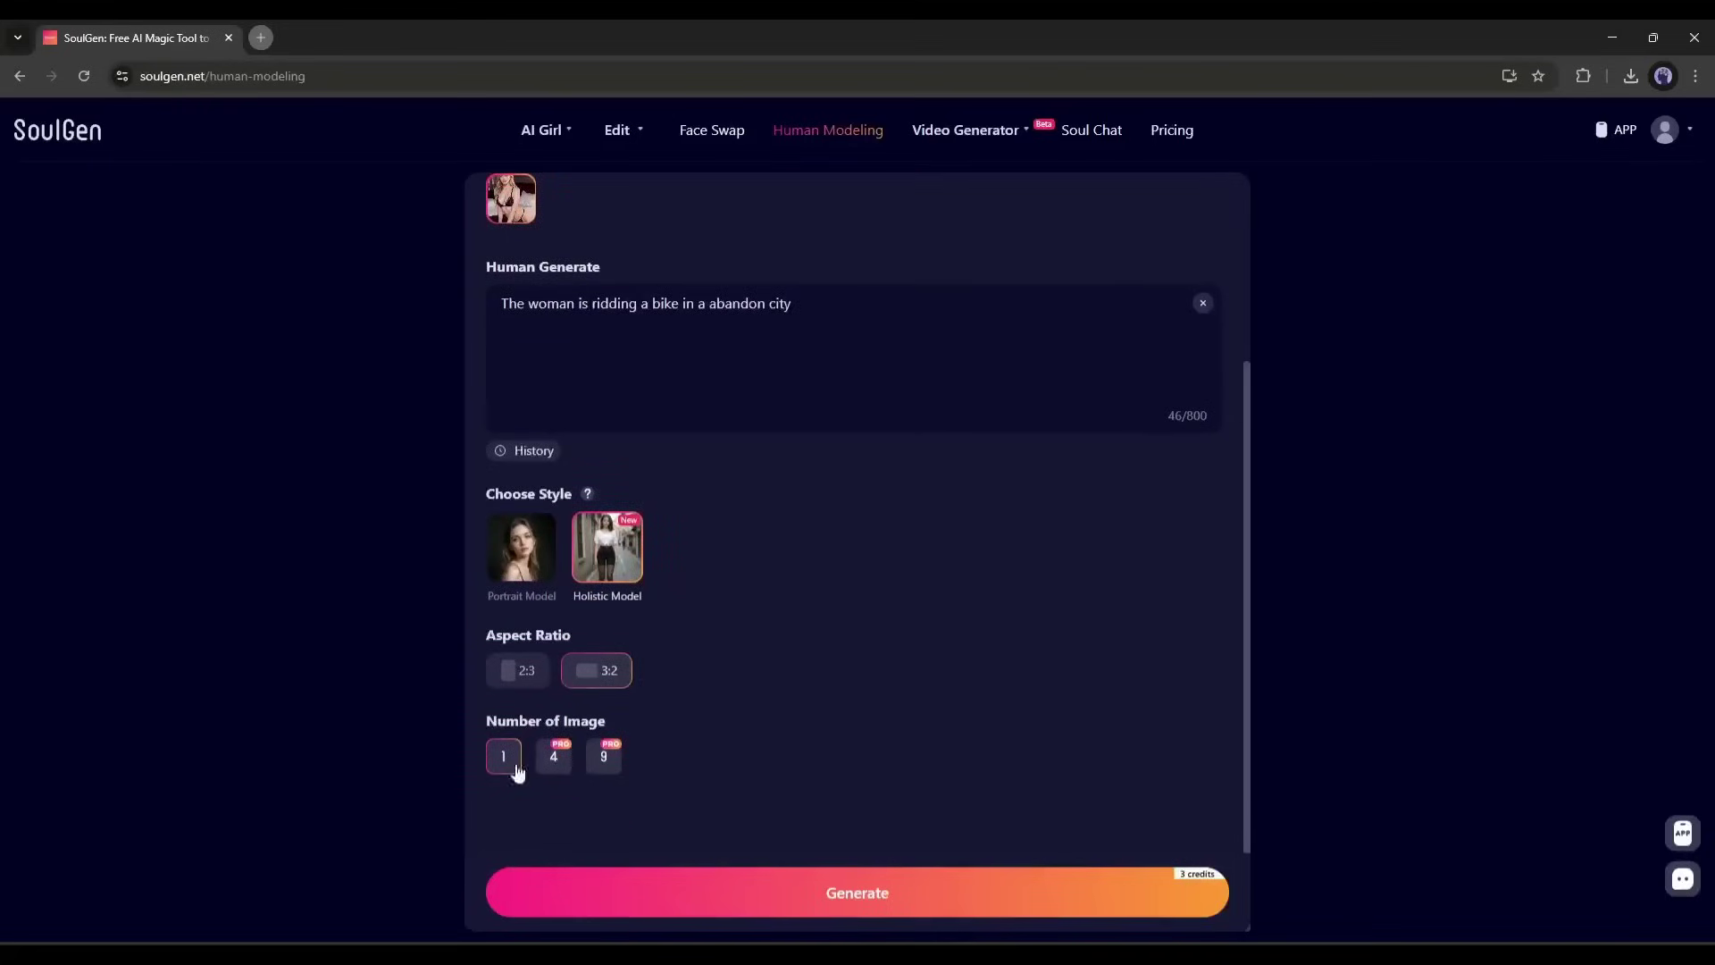
click(856, 900)
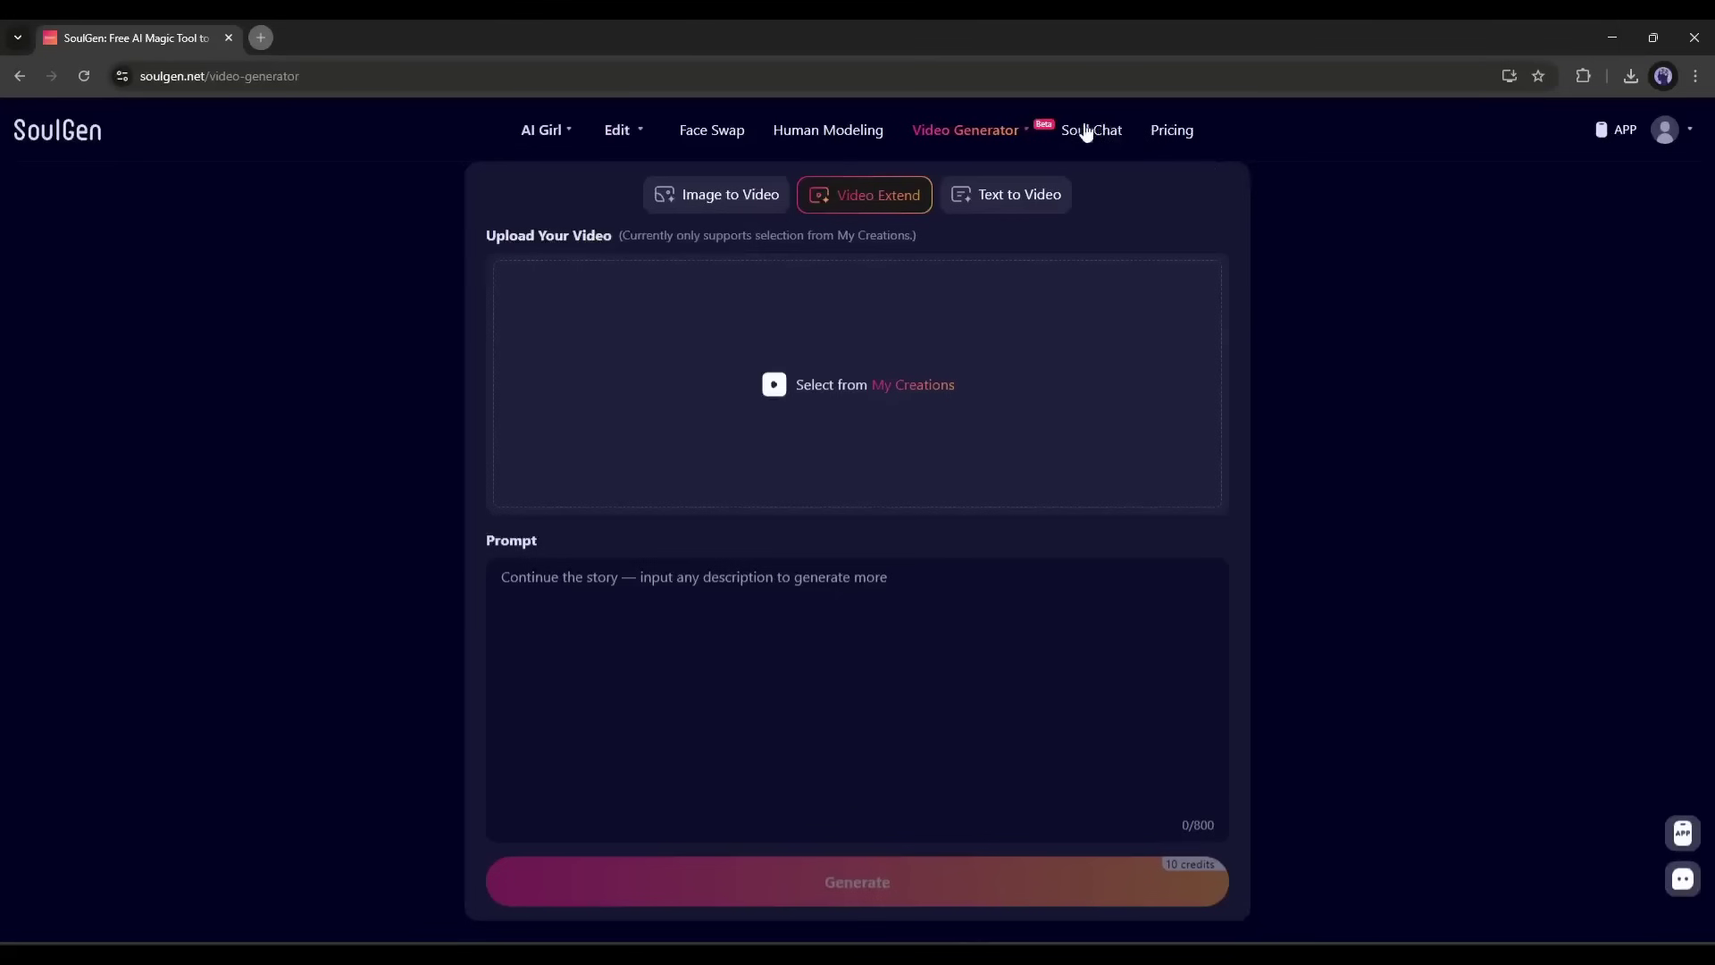
Step: Start a chat from Selene's Soul Chat card and open her conversation in Chat History
click(1085, 131)
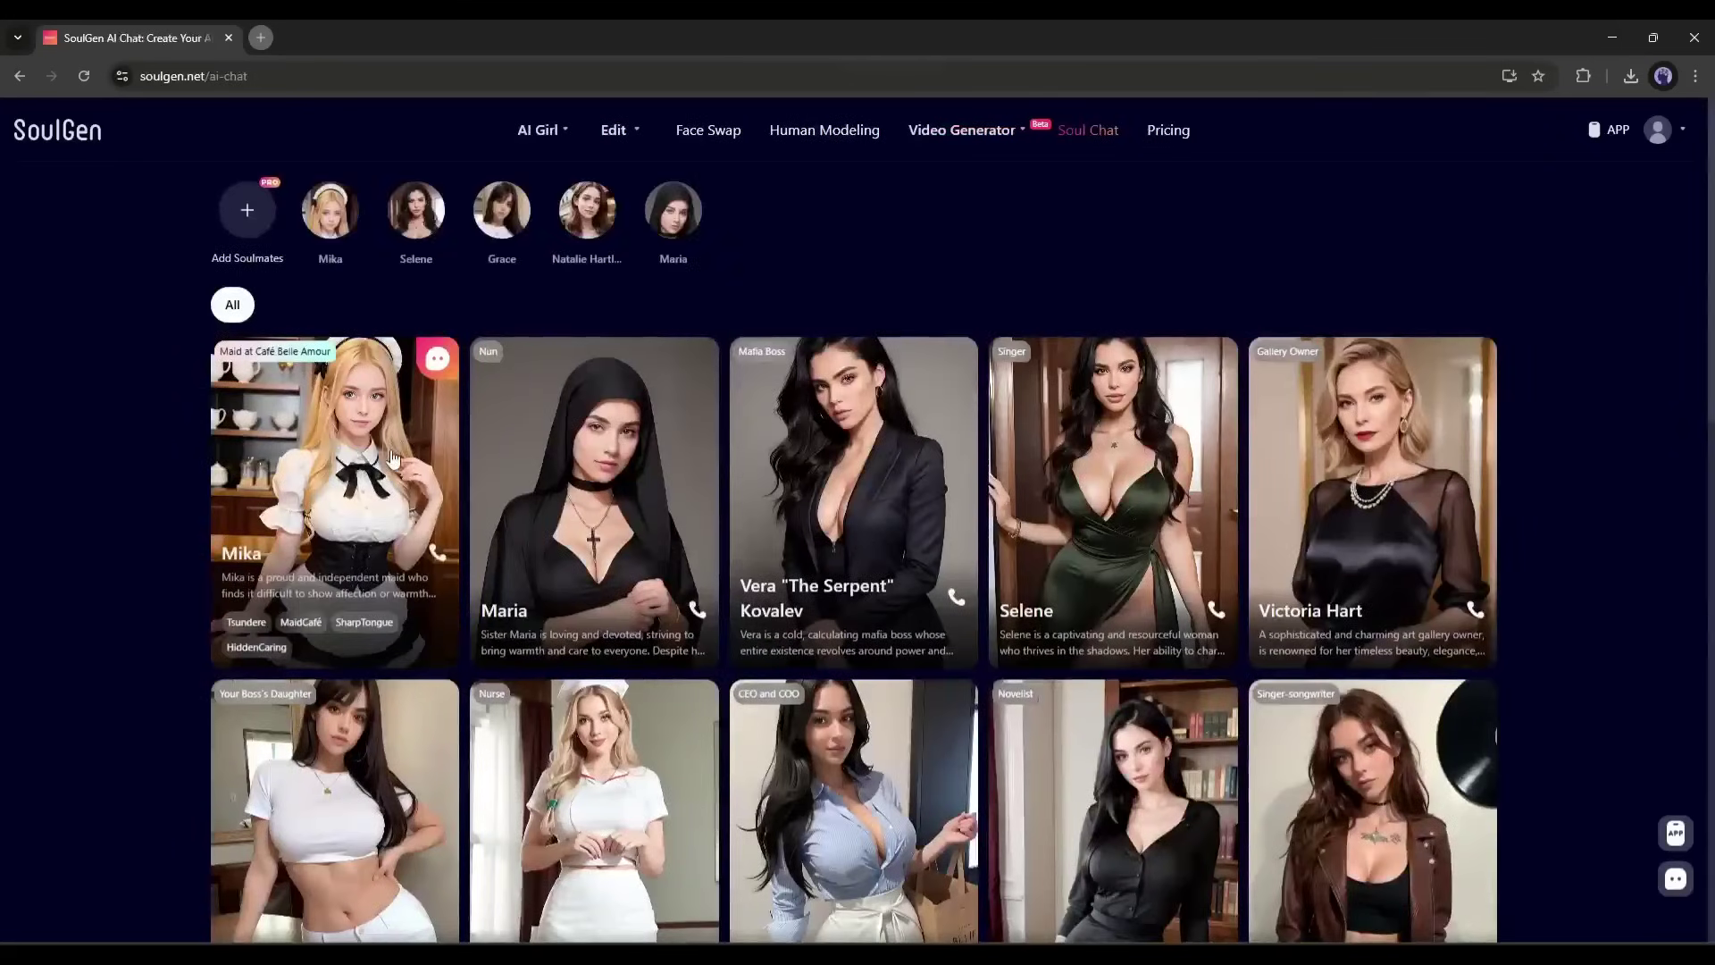
scroll(571, 464, down, 5)
scroll(1198, 434, up, 5)
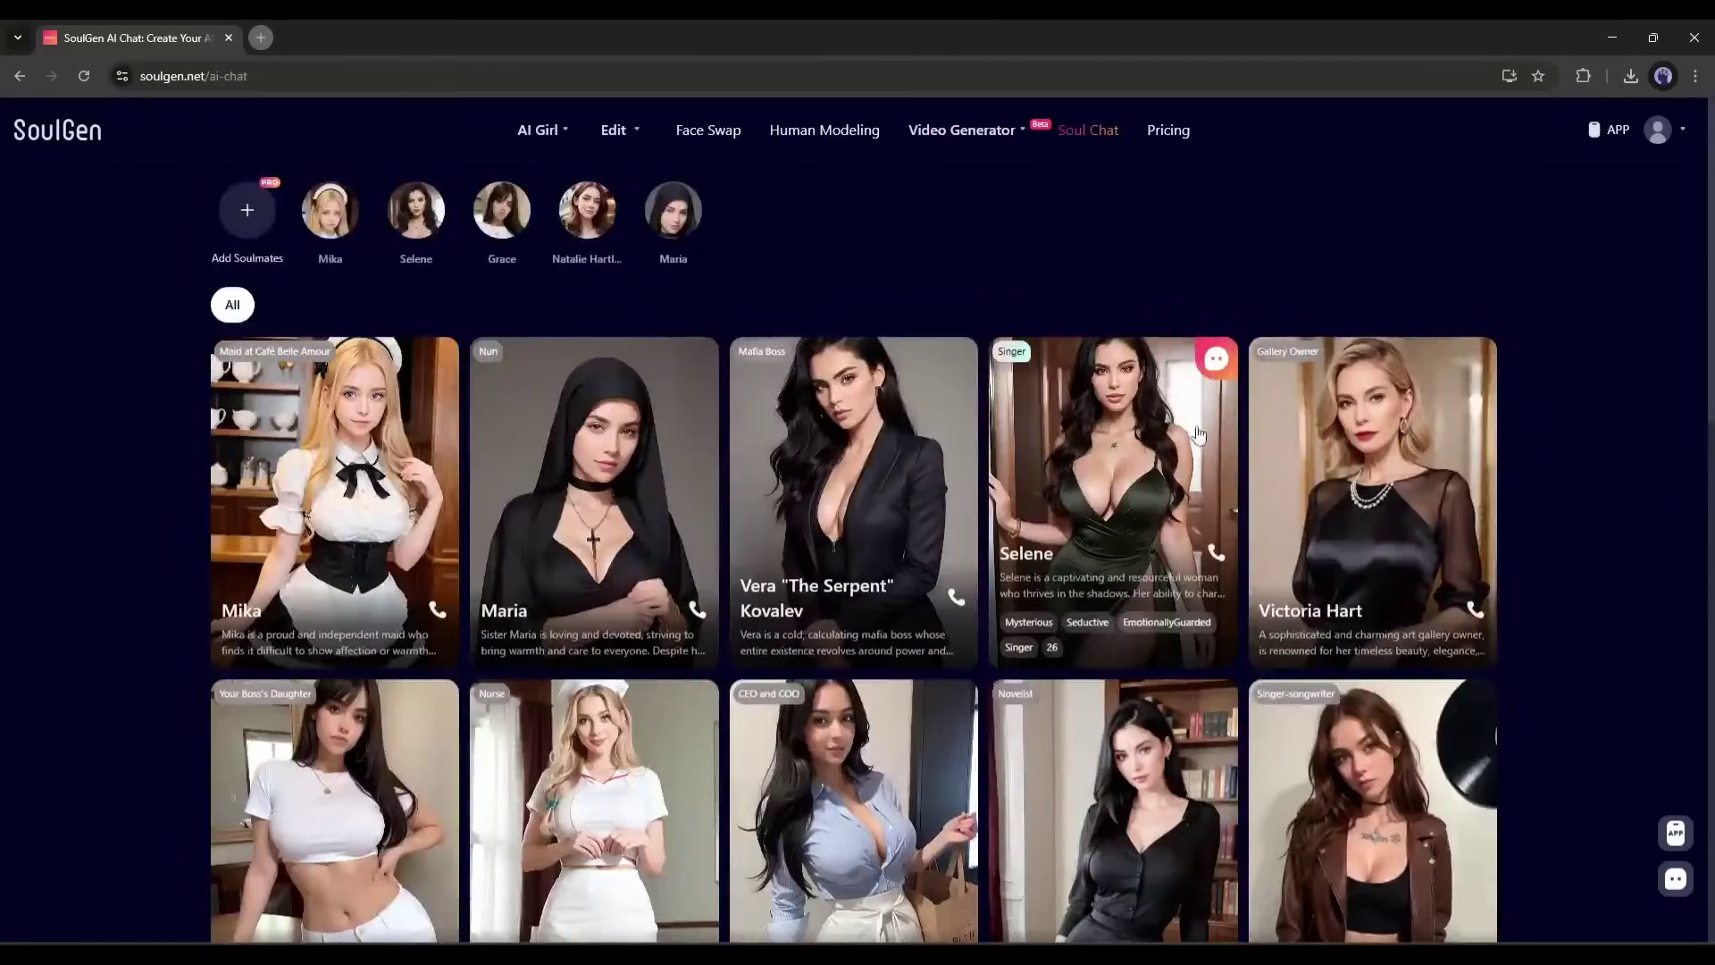
click(1216, 362)
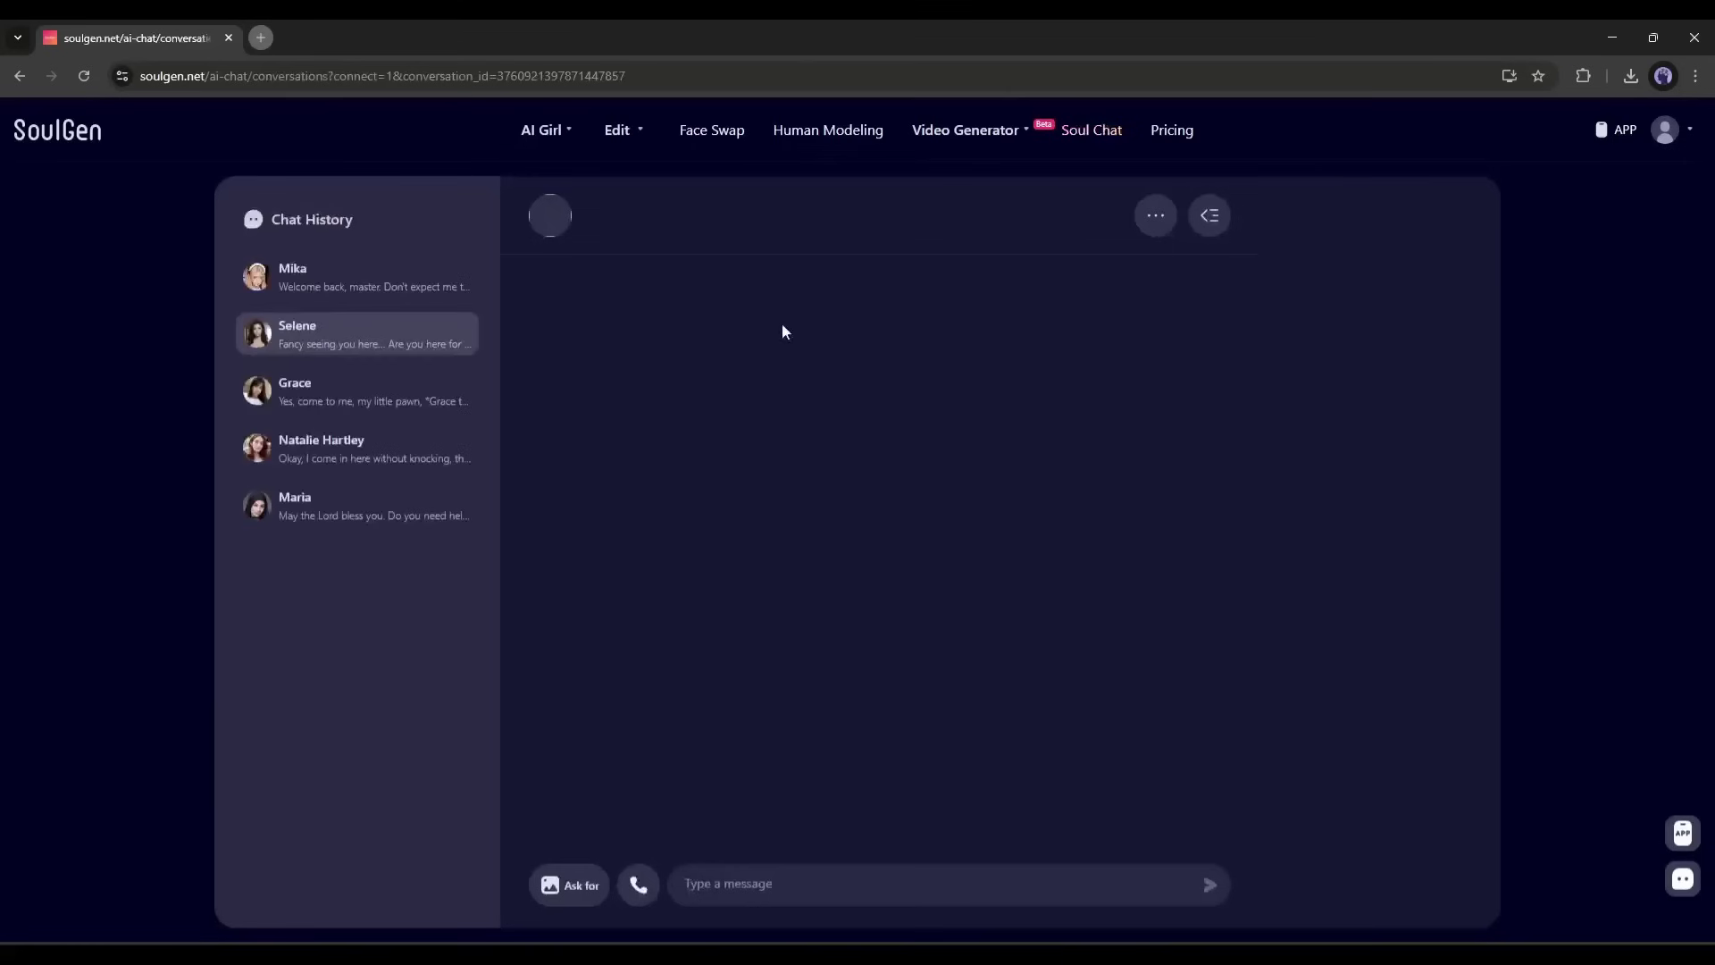
click(814, 873)
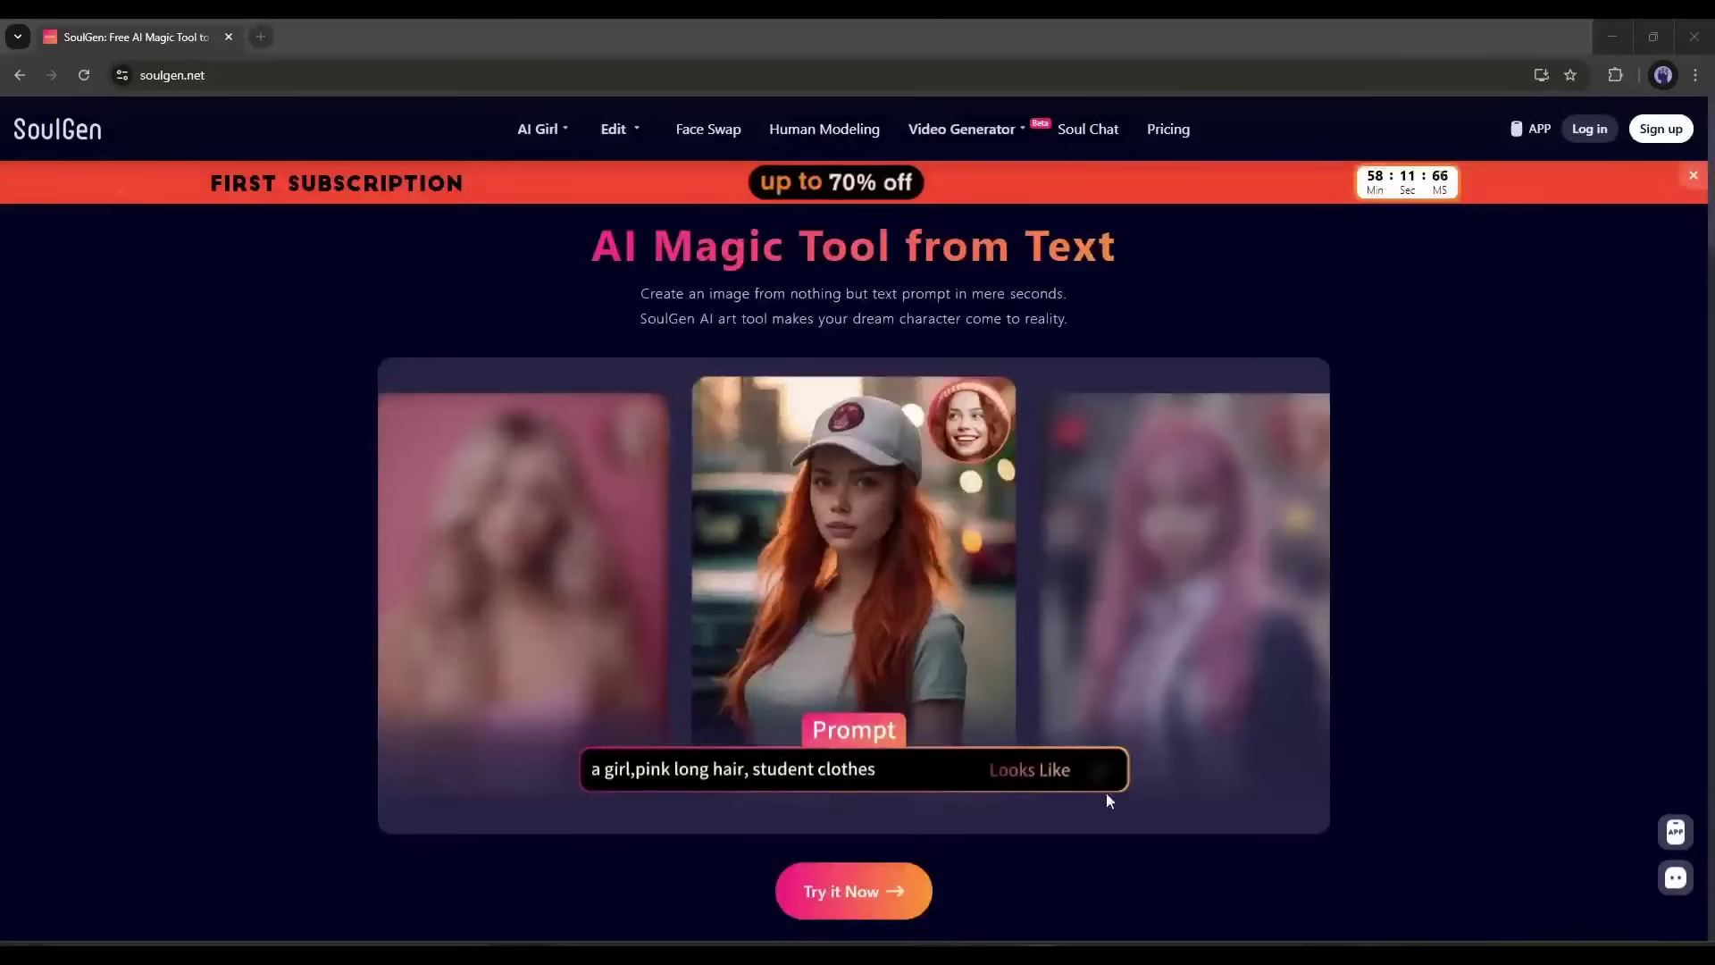
Step: Scroll past the video generator, image editing and outpainting sections to the 3 Steps guide
scroll(545, 468, down, 10)
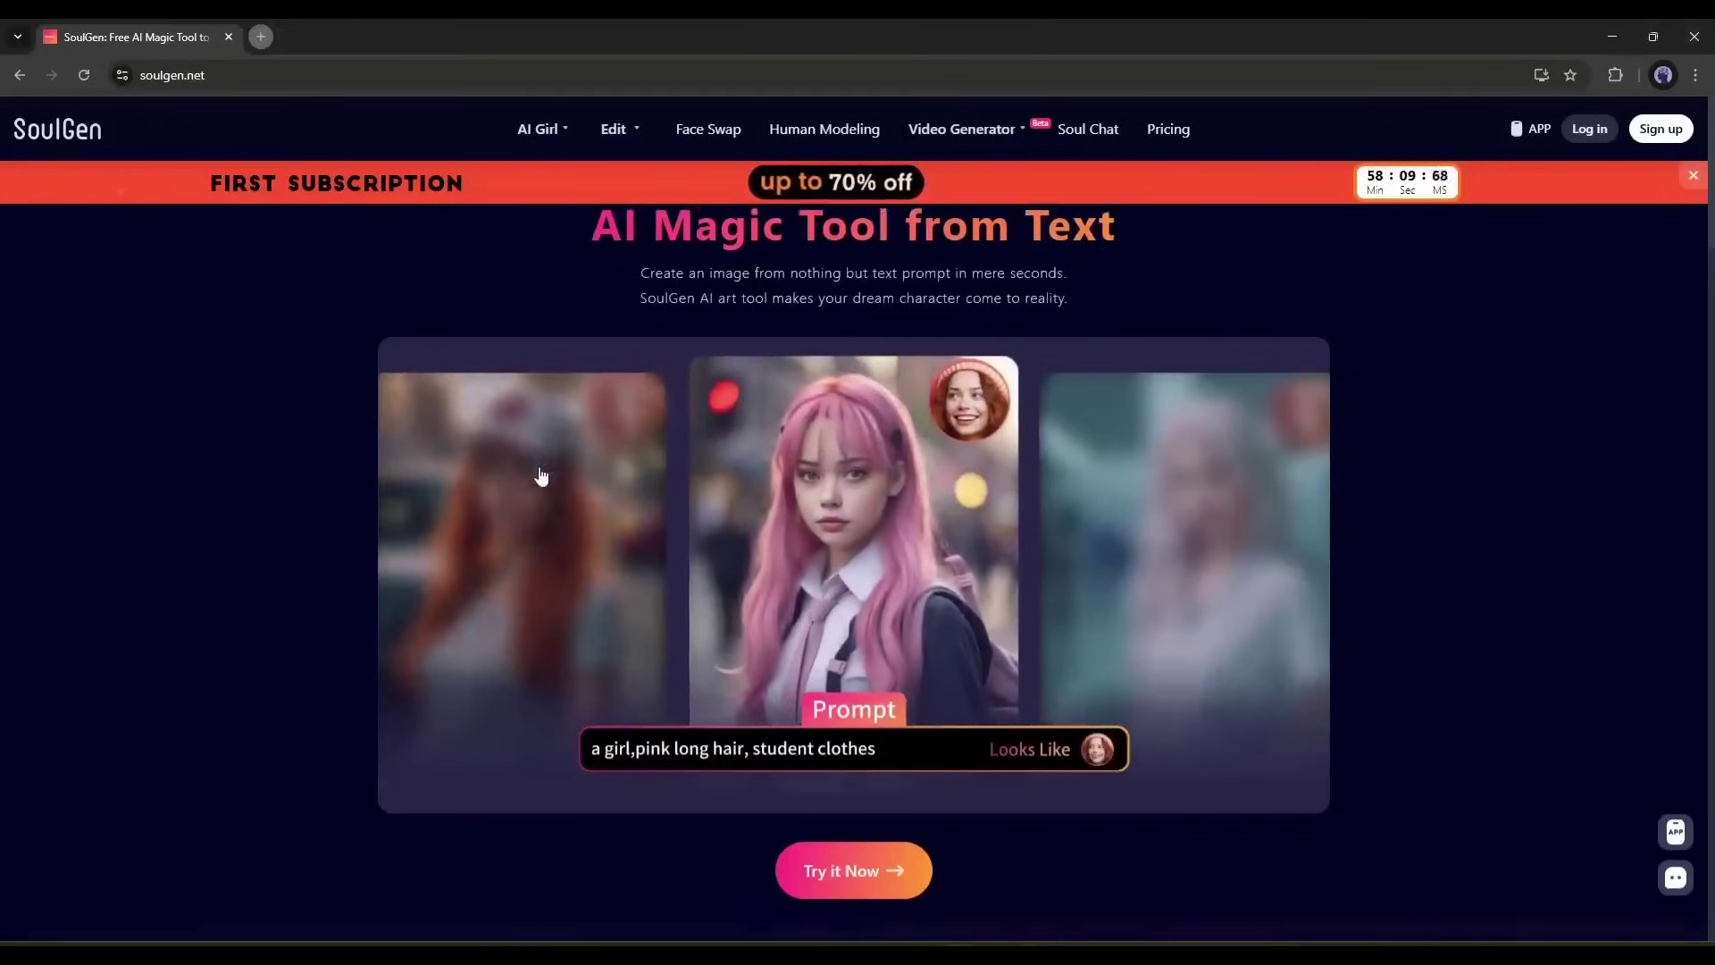
scroll(702, 473, down, 4)
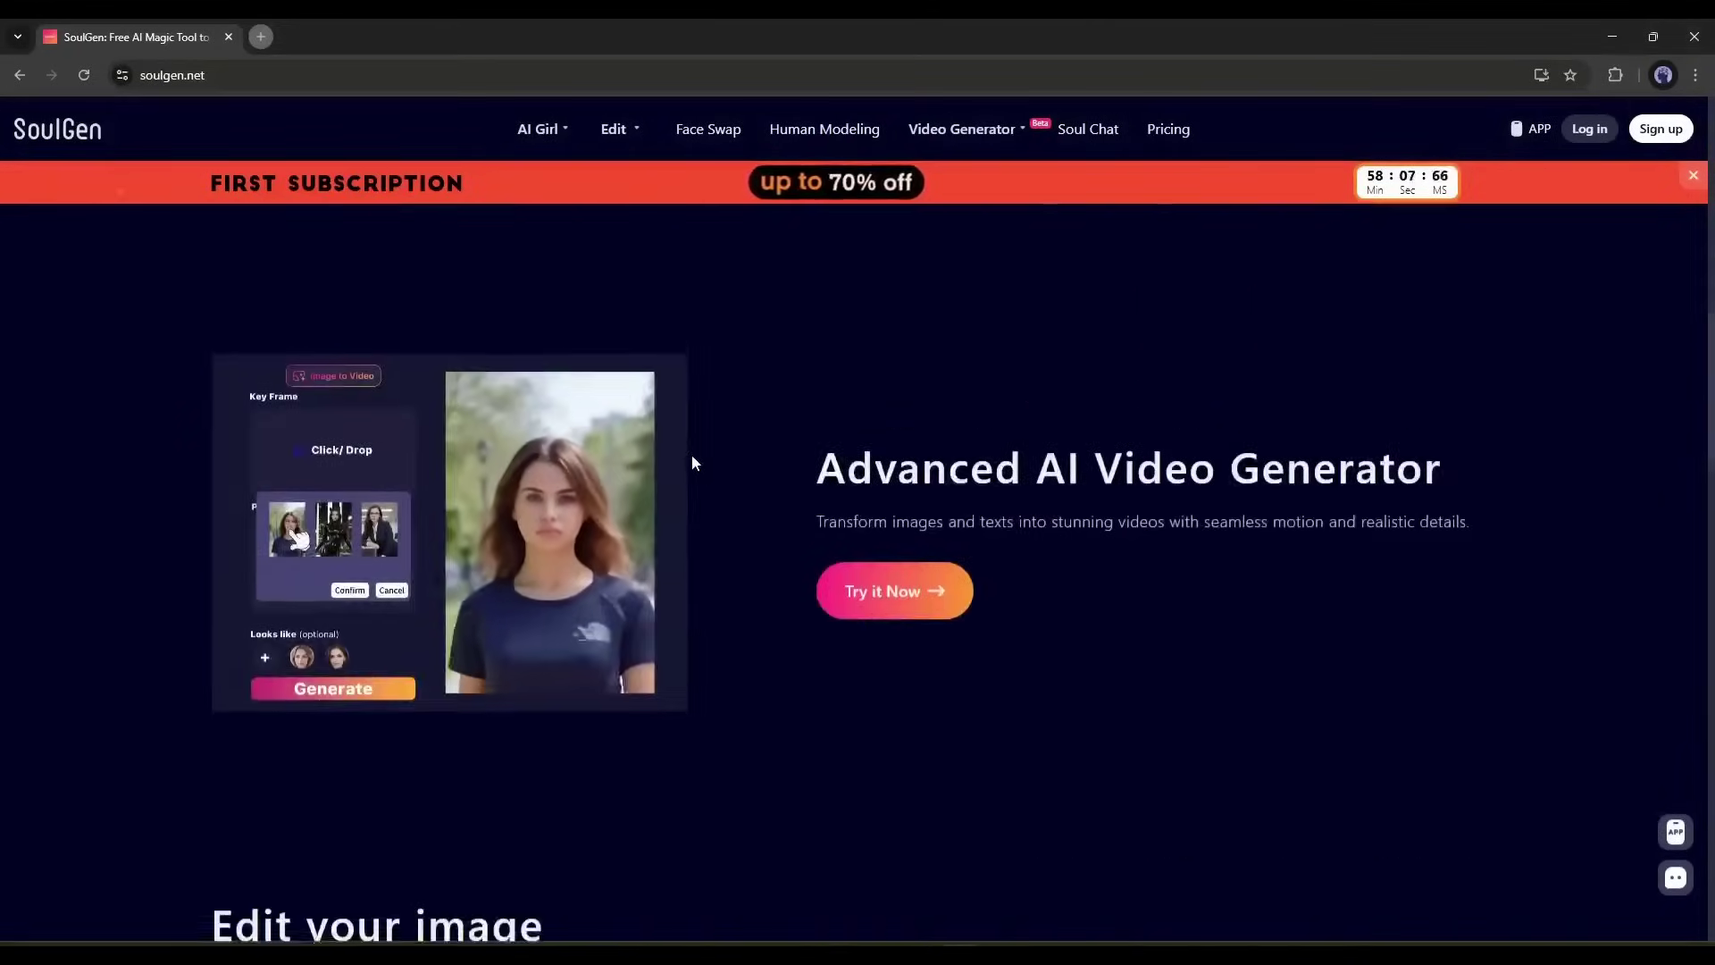
scroll(643, 497, down, 3)
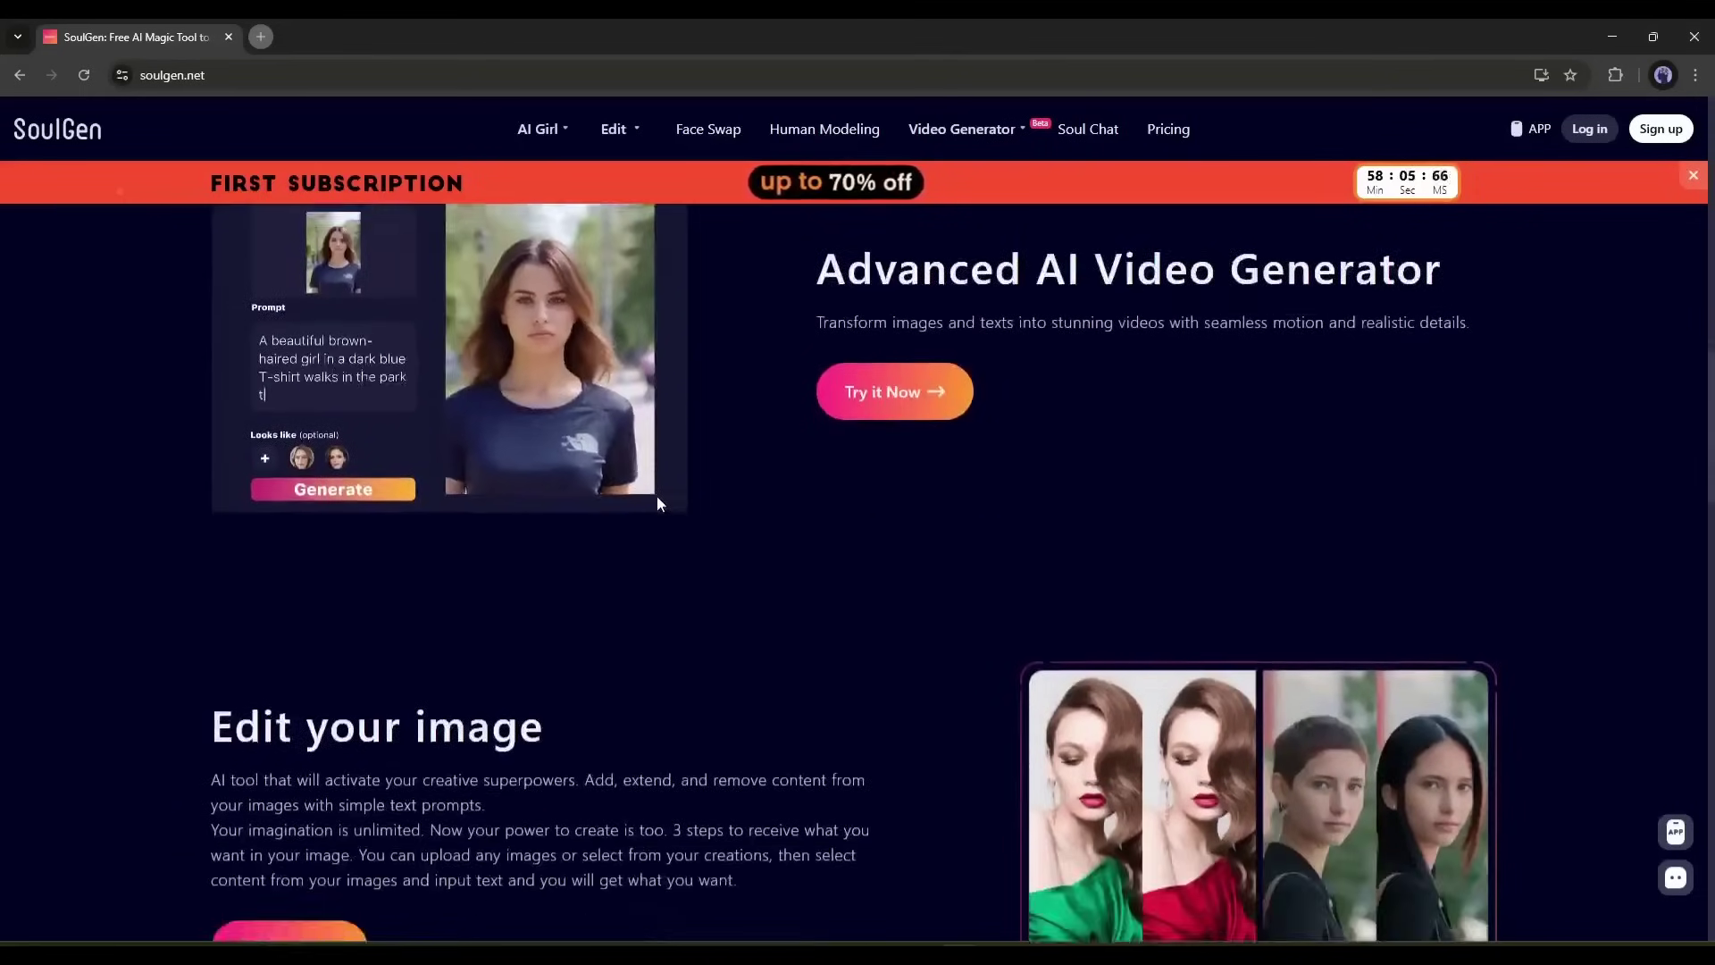
scroll(720, 625, down, 7)
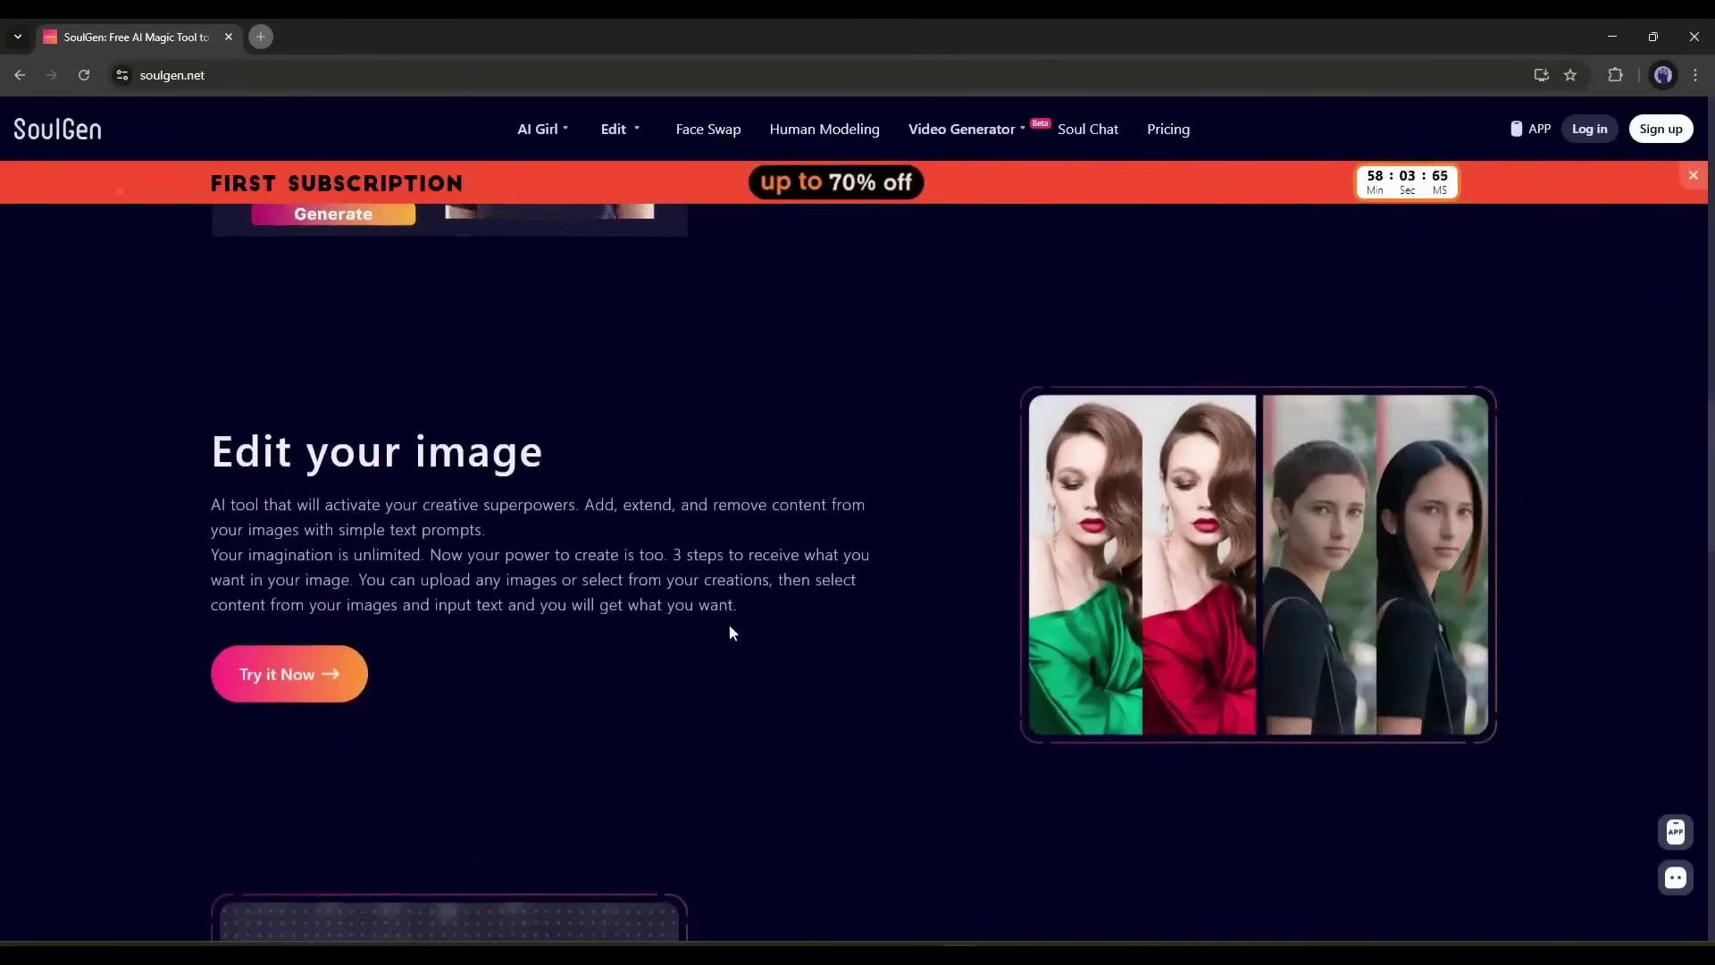
scroll(724, 637, down, 9)
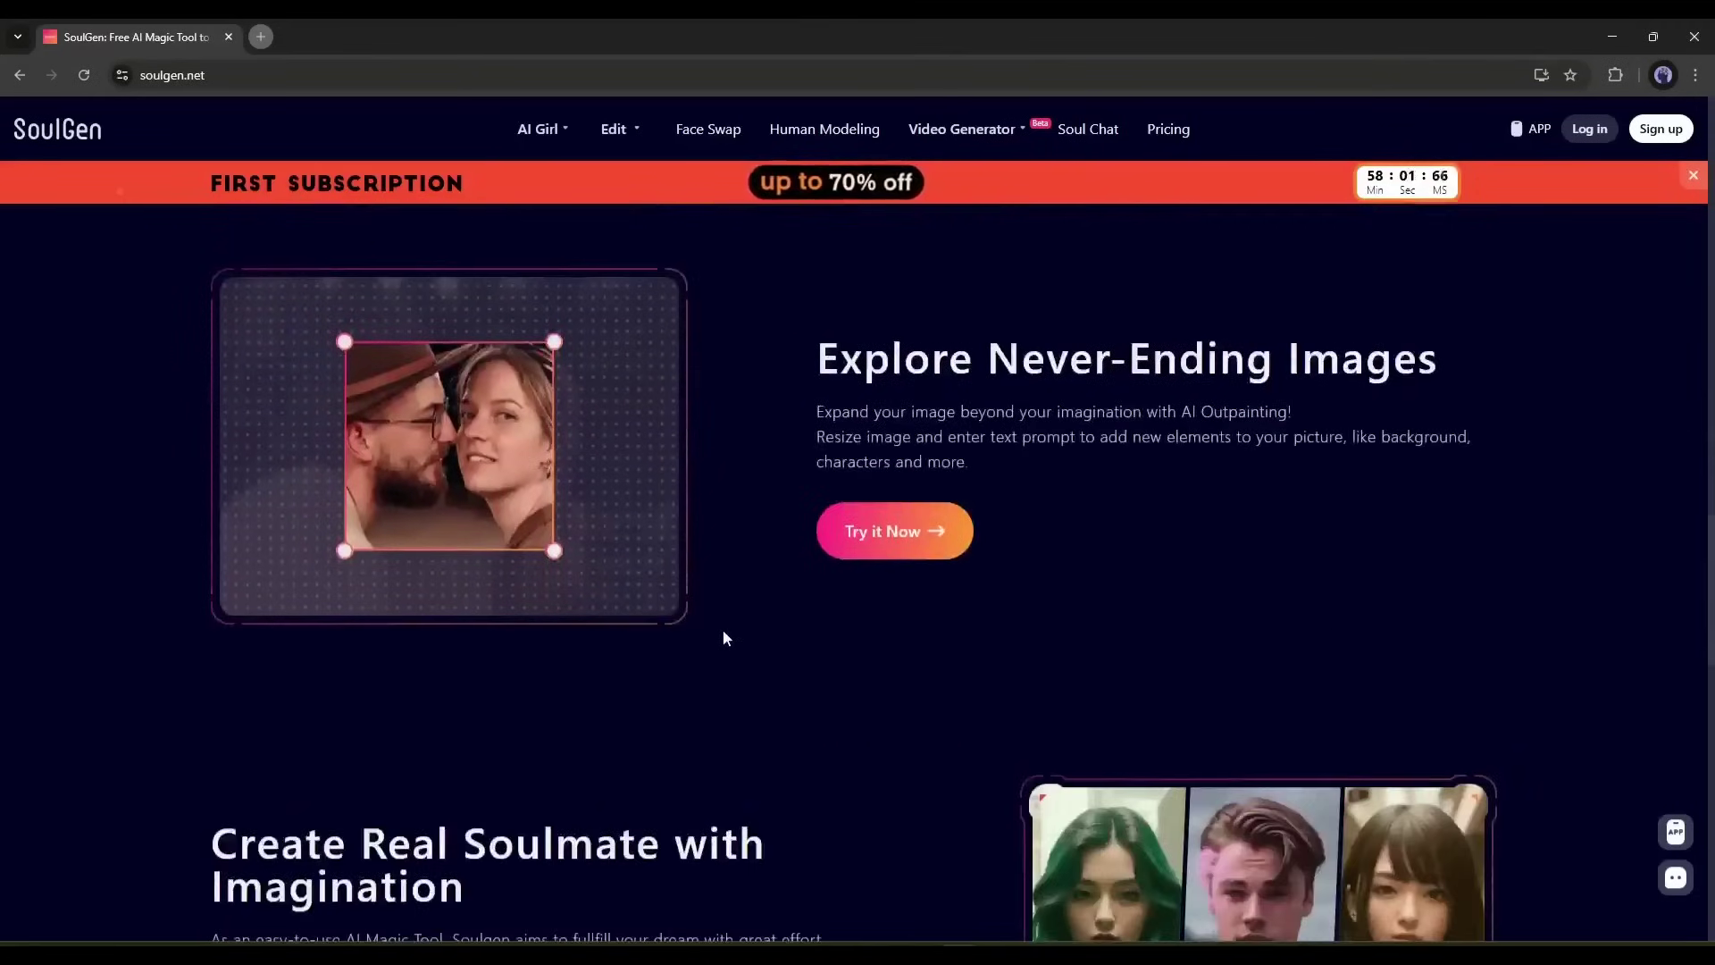
scroll(780, 630, down, 2)
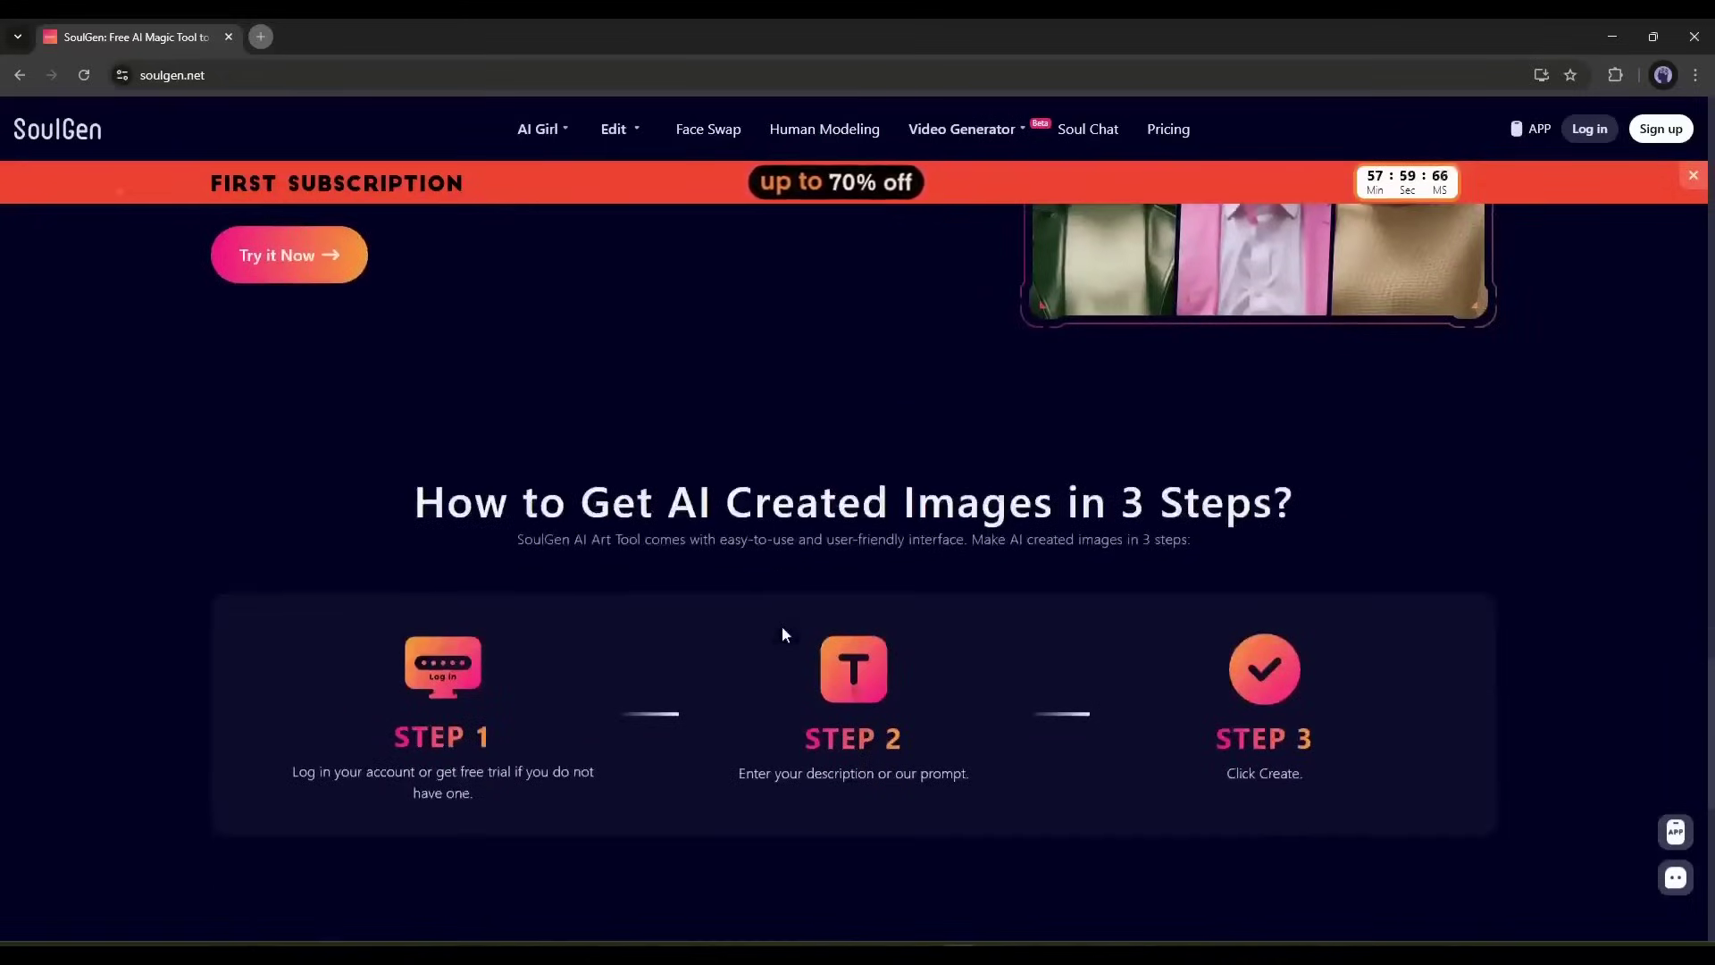